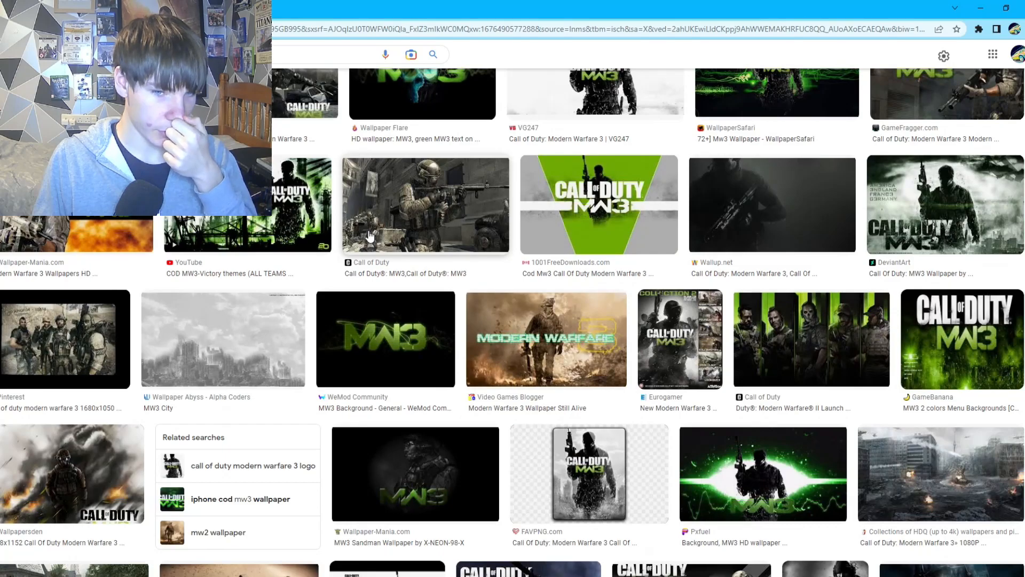
Copy the war-torn city wallpaper from the image search results and paste it into the Photoshop document
{"action": "left_click", "coordinate": [940, 448]}
{"action": "right_click", "coordinate": [798, 292]}
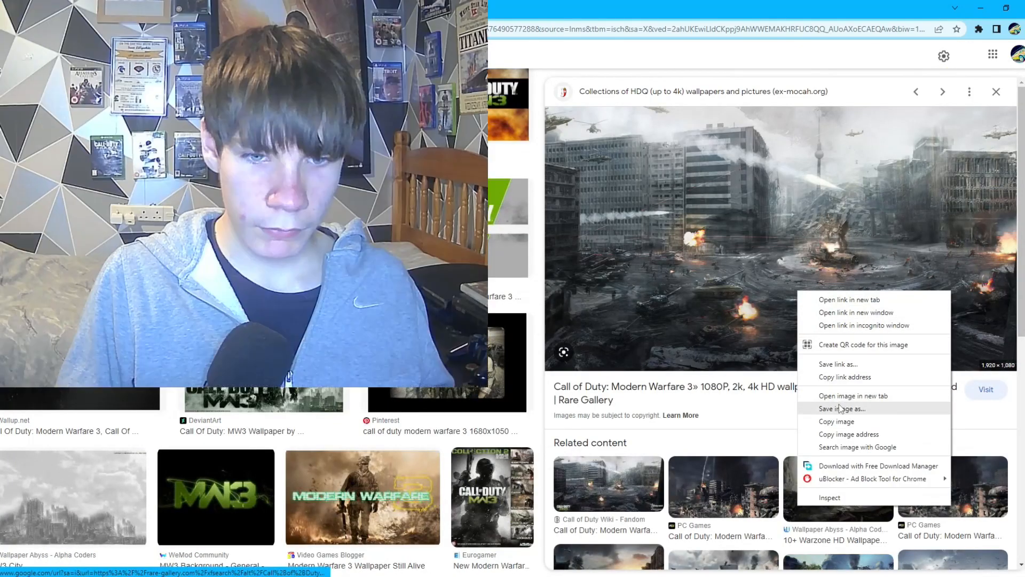
{"action": "left_click", "coordinate": [836, 421]}
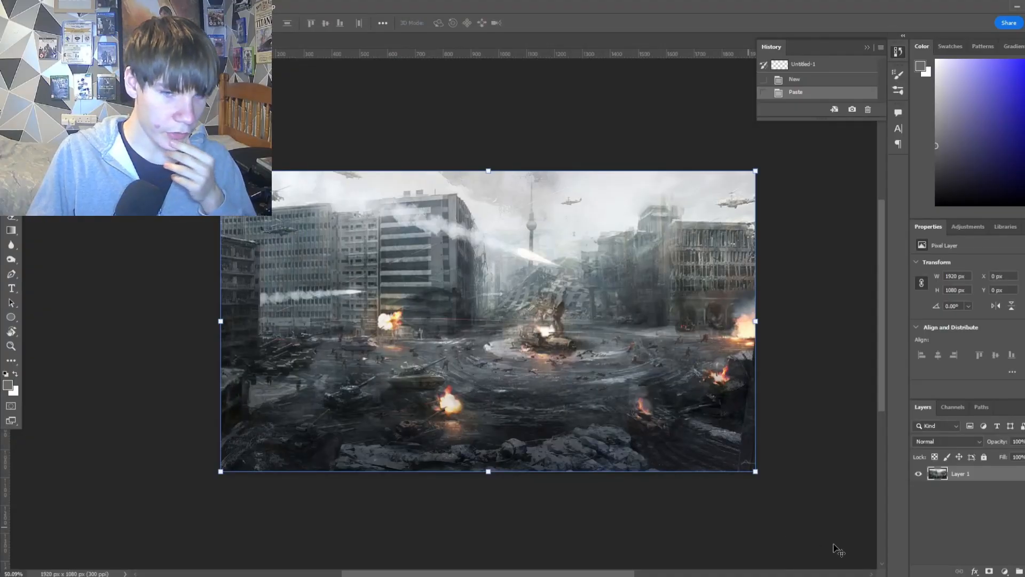
Enlarge the pasted city image to about 2558 × 1439 px and reposition it so it covers the canvas
{"action": "left_click_drag", "start_coordinate": [222, 473], "coordinate": [83, 505]}
{"action": "left_click_drag", "start_coordinate": [426, 168], "coordinate": [426, 135]}
{"action": "left_click_drag", "start_coordinate": [587, 269], "coordinate": [562, 261]}
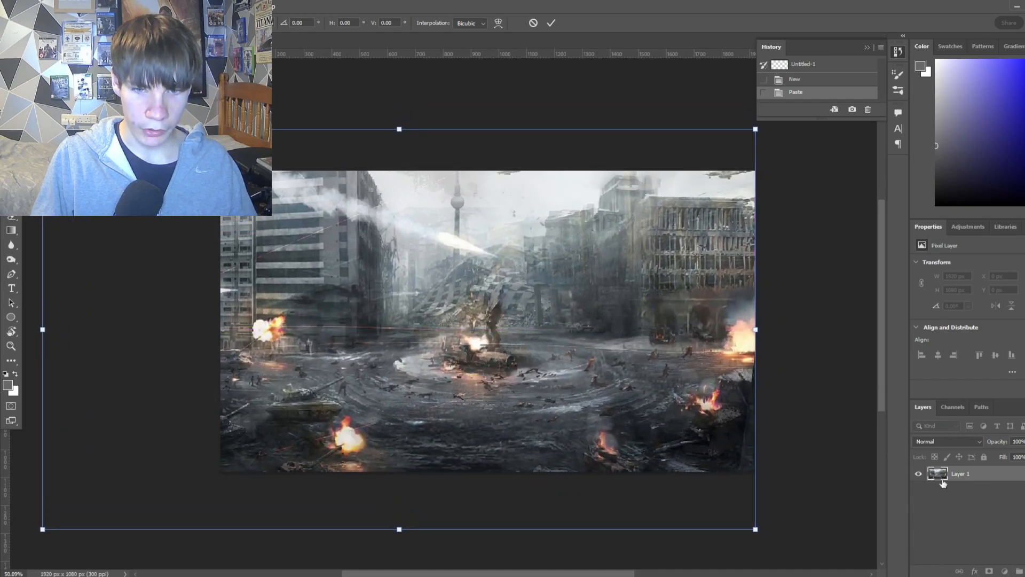
{"action": "left_click", "coordinate": [1002, 518]}
{"action": "scroll", "coordinate": [642, 425], "scroll_direction": "up", "scroll_amount": 3}
{"action": "left_click", "coordinate": [658, 389]}
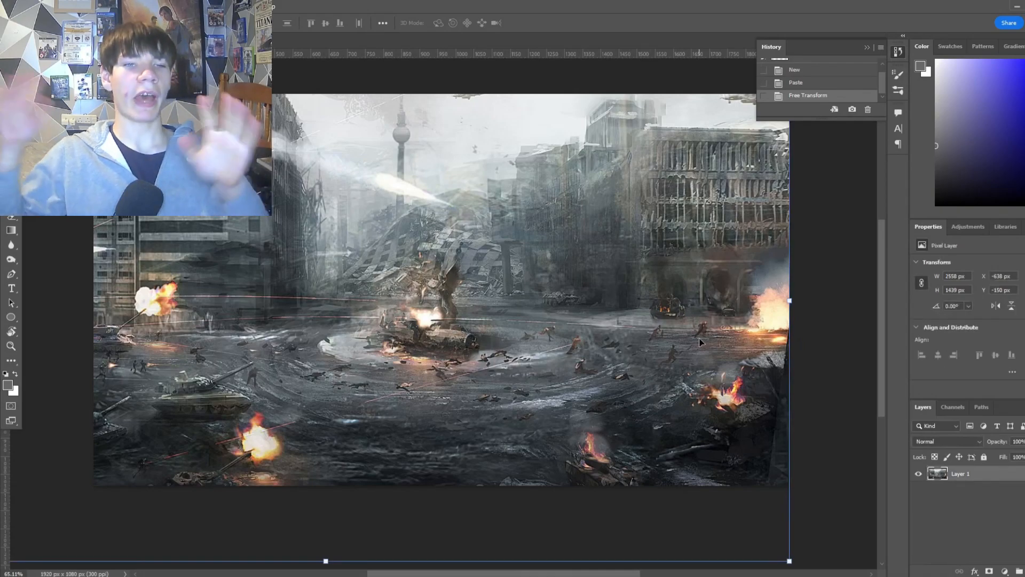
Apply Auto Tone, Auto Contrast and Auto Color to the city image
{"action": "left_click", "coordinate": [66, 7]}
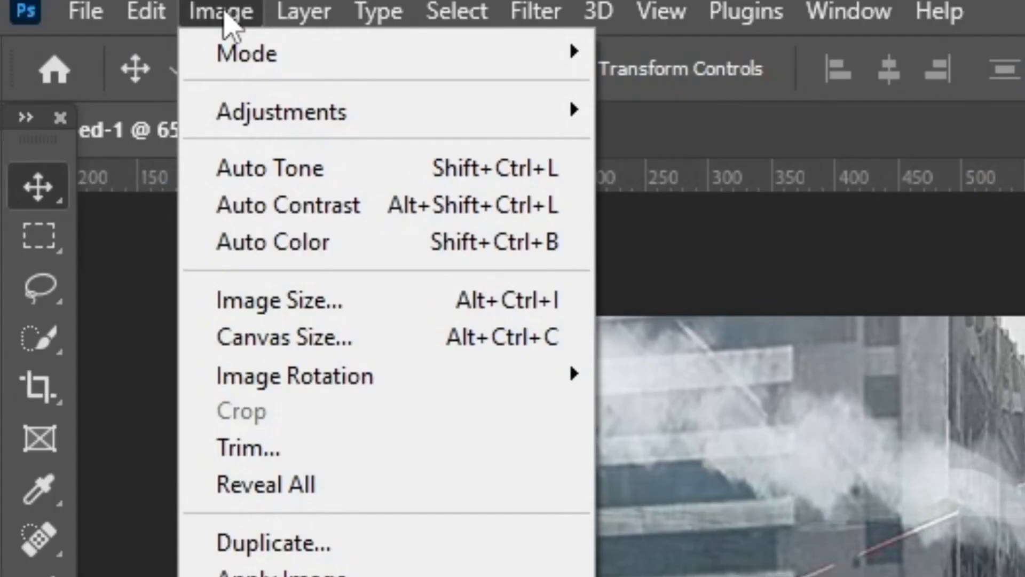
{"action": "left_click", "coordinate": [87, 51]}
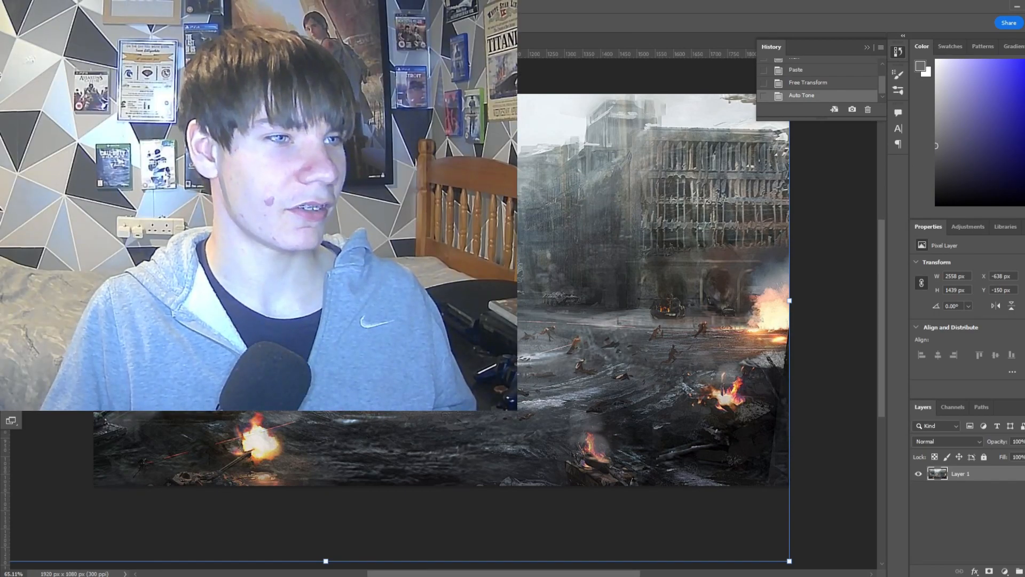
{"action": "key", "text": "ctrl+shift+alt+l"}
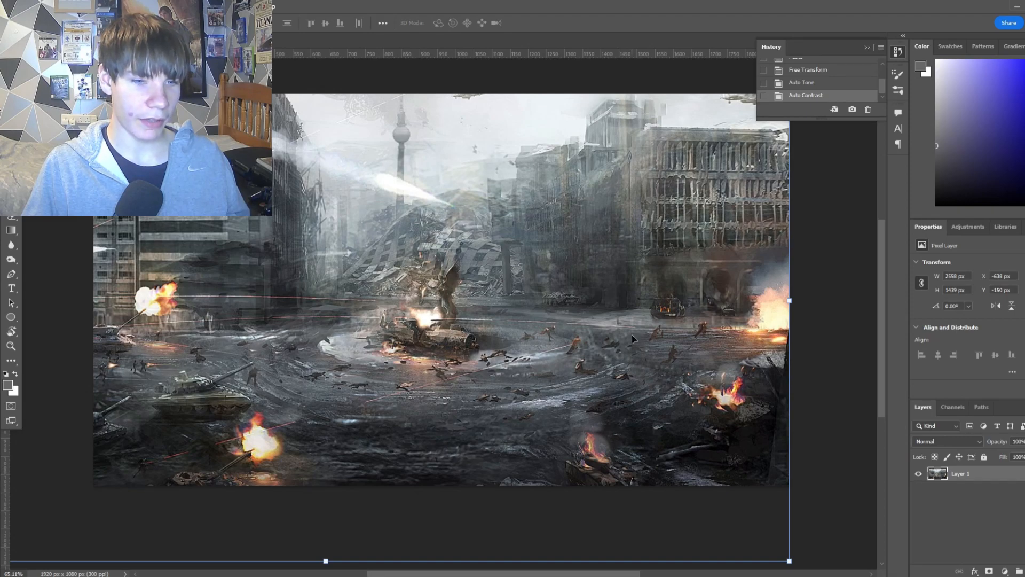
{"action": "key", "text": "ctrl+shift+b"}
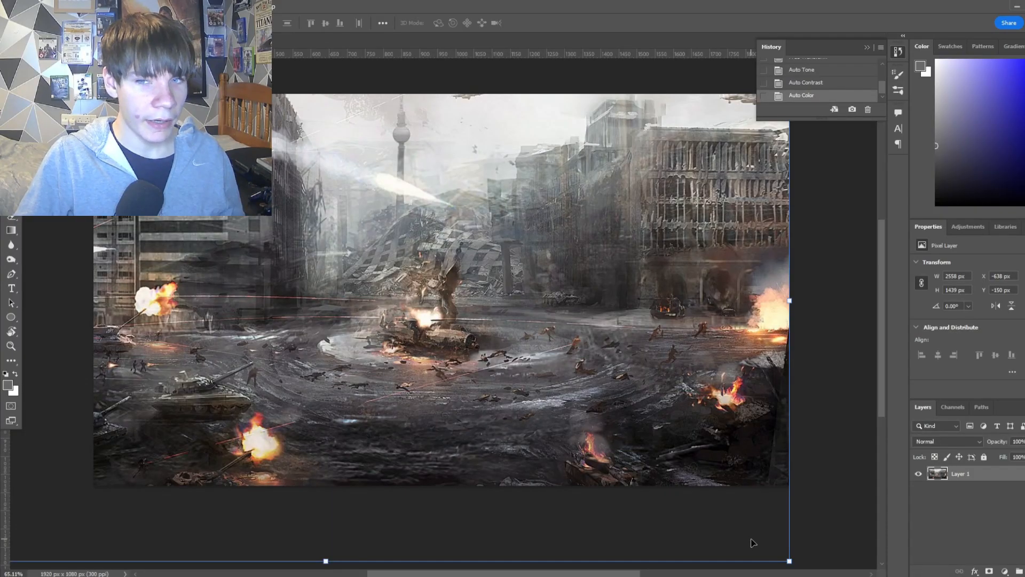
{"action": "scroll", "coordinate": [751, 542], "scroll_direction": "up", "scroll_amount": 1}
{"action": "scroll", "coordinate": [647, 507], "scroll_direction": "down", "scroll_amount": 2}
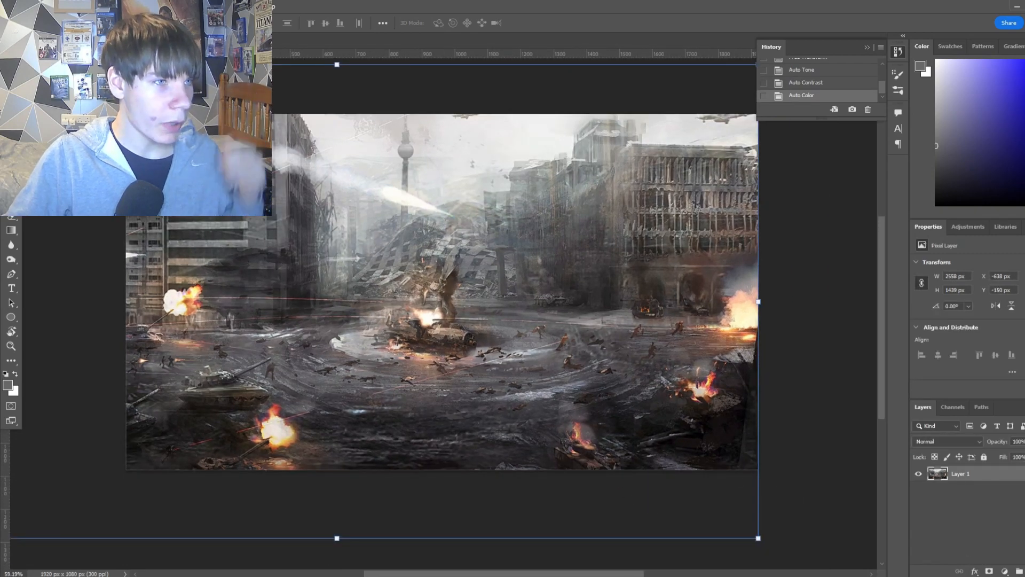
Apply a Hue/Saturation adjustment to the city image with saturation +46 and lightness -10
{"action": "key", "text": "alt+i"}
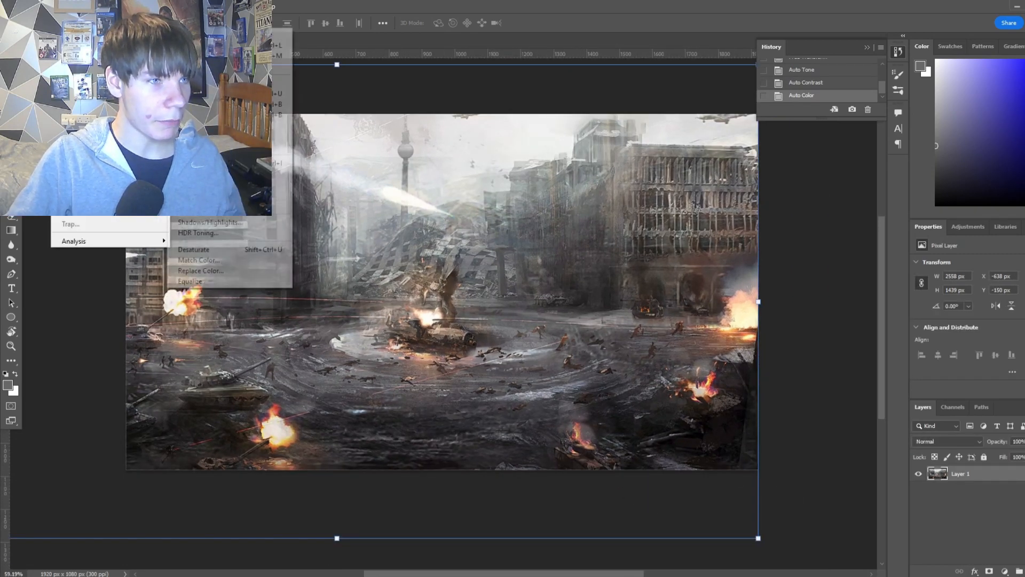
{"action": "key", "text": "Return"}
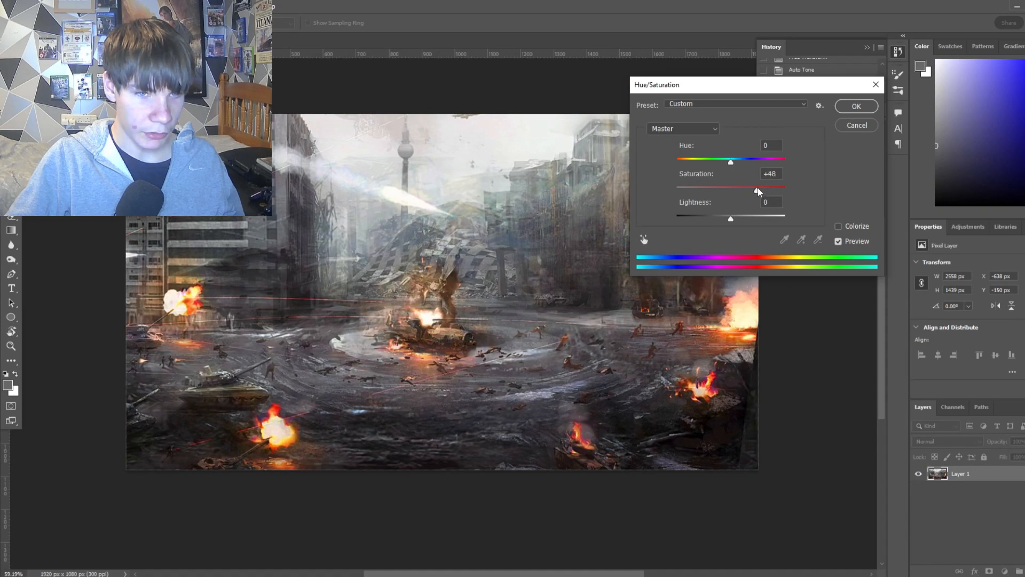
{"action": "left_click", "coordinate": [757, 192]}
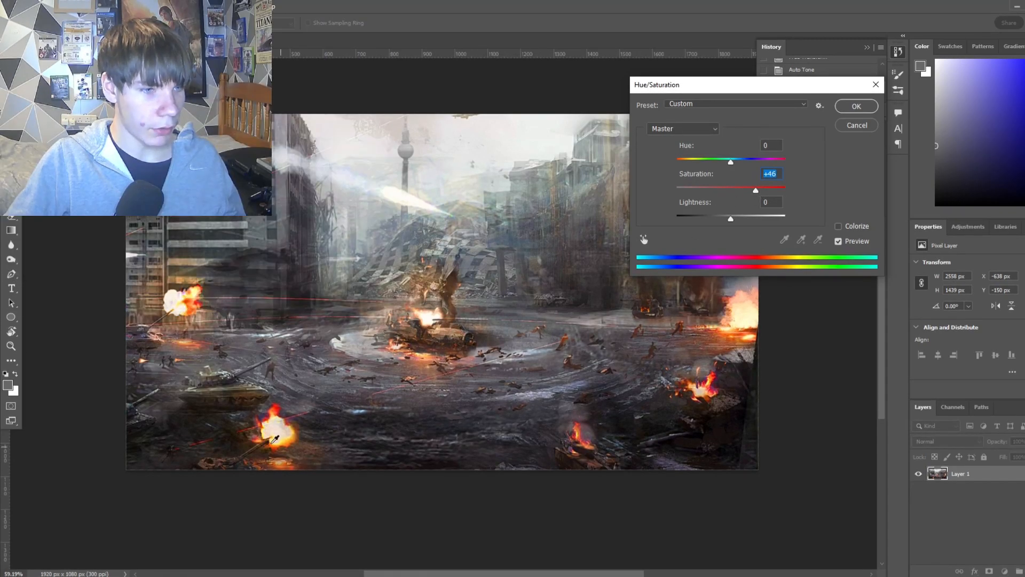
{"action": "left_click_drag", "start_coordinate": [730, 220], "coordinate": [725, 220]}
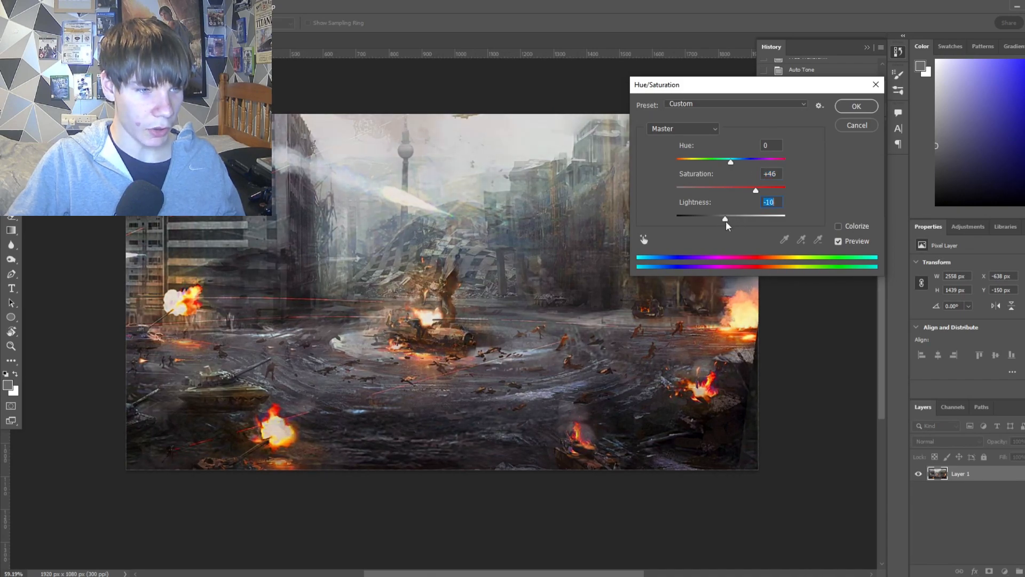
{"action": "left_click", "coordinate": [855, 108]}
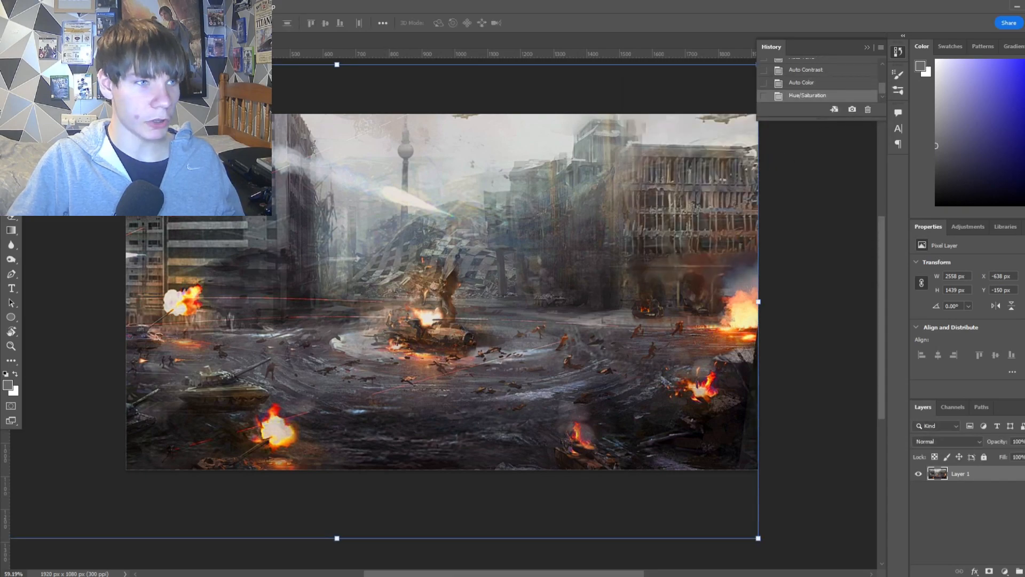
{"action": "left_click", "coordinate": [61, 7]}
{"action": "mouse_move", "coordinate": [107, 33]}
{"action": "left_click", "coordinate": [224, 94]}
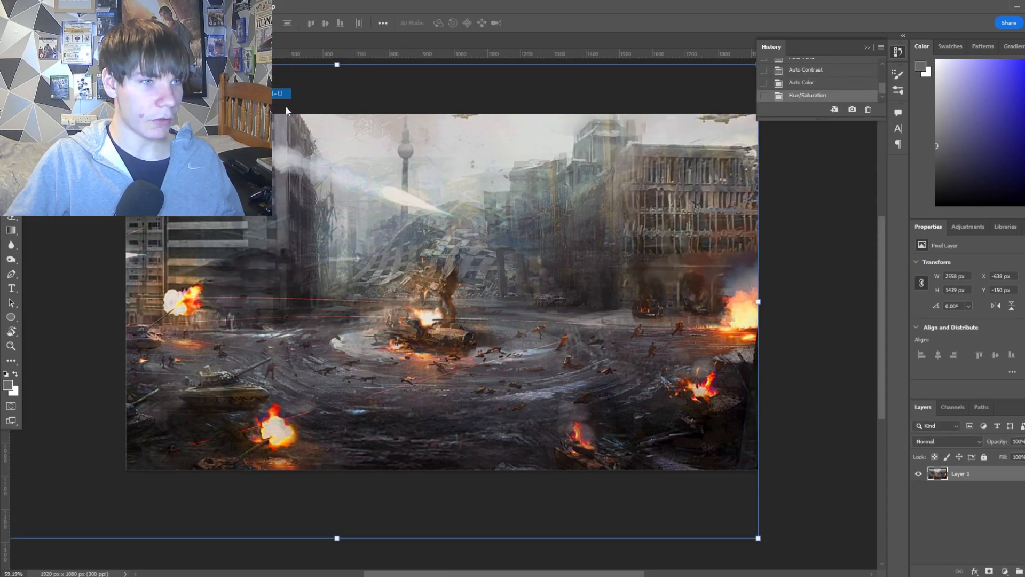
{"action": "left_click_drag", "start_coordinate": [727, 218], "coordinate": [504, 199]}
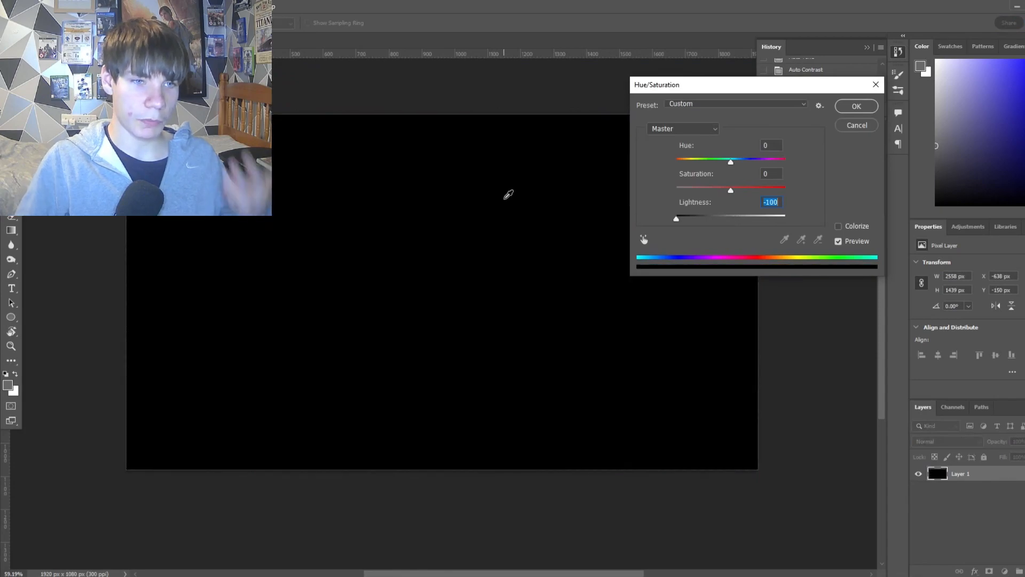
{"action": "type", "text": "100"}
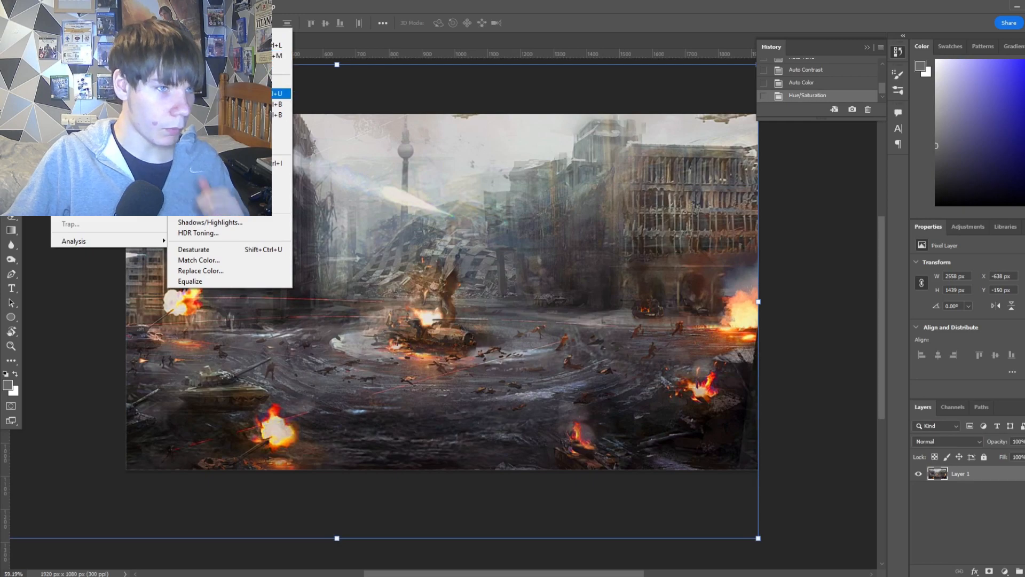
Apply a Vibrance adjustment to the city image with vibrance +27 and saturation +20
{"action": "left_click", "coordinate": [280, 95]}
{"action": "left_click_drag", "start_coordinate": [815, 175], "coordinate": [830, 178]}
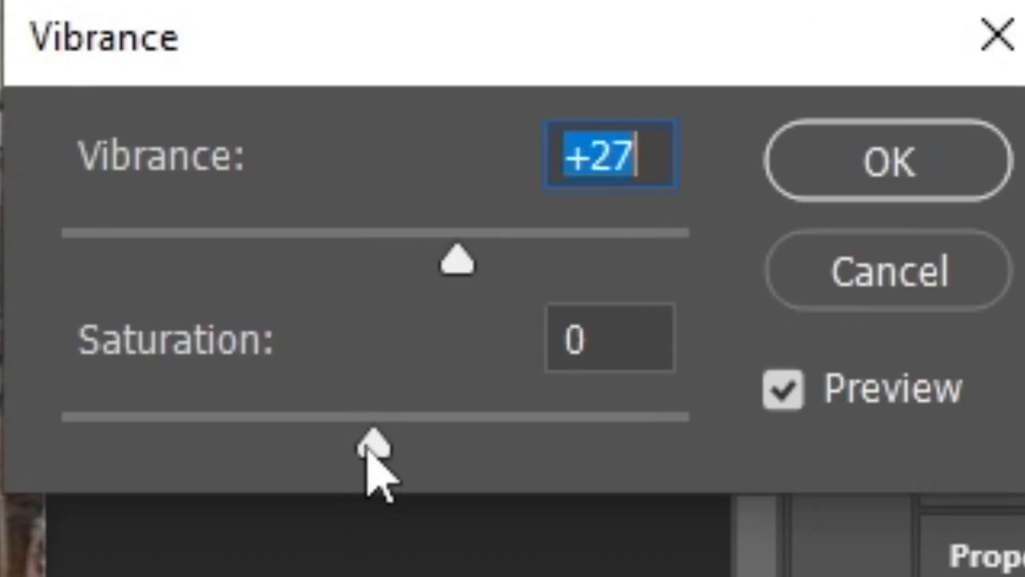
{"action": "left_click_drag", "start_coordinate": [368, 451], "coordinate": [438, 439]}
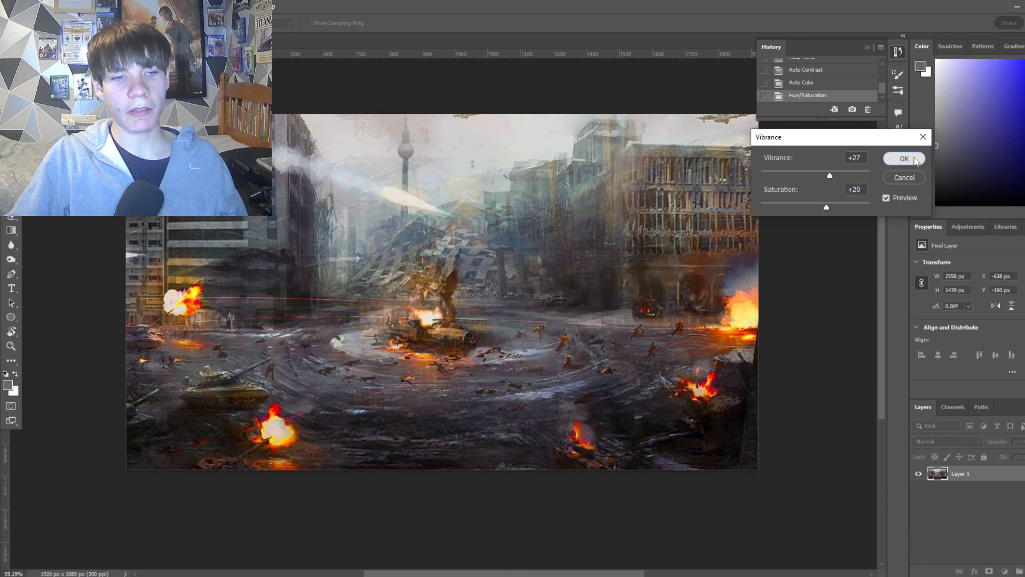
{"action": "left_click", "coordinate": [903, 159]}
{"action": "left_click", "coordinate": [943, 492]}
Apply a Field Blur to the whole city image
{"action": "scroll", "coordinate": [494, 351], "scroll_direction": "down", "scroll_amount": 2}
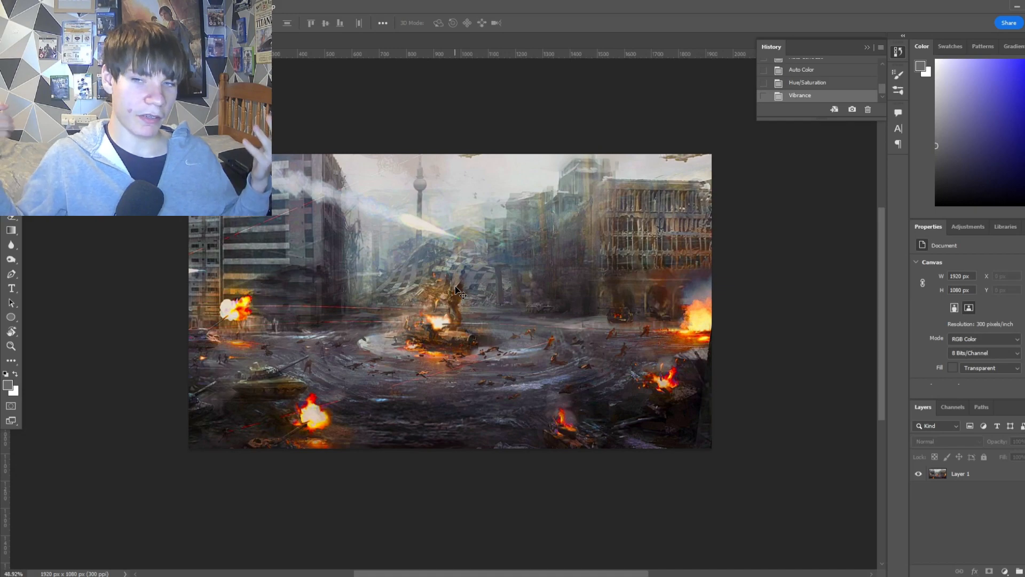
{"action": "scroll", "coordinate": [456, 290], "scroll_direction": "up", "scroll_amount": 1}
{"action": "scroll", "coordinate": [455, 290], "scroll_direction": "up", "scroll_amount": 1}
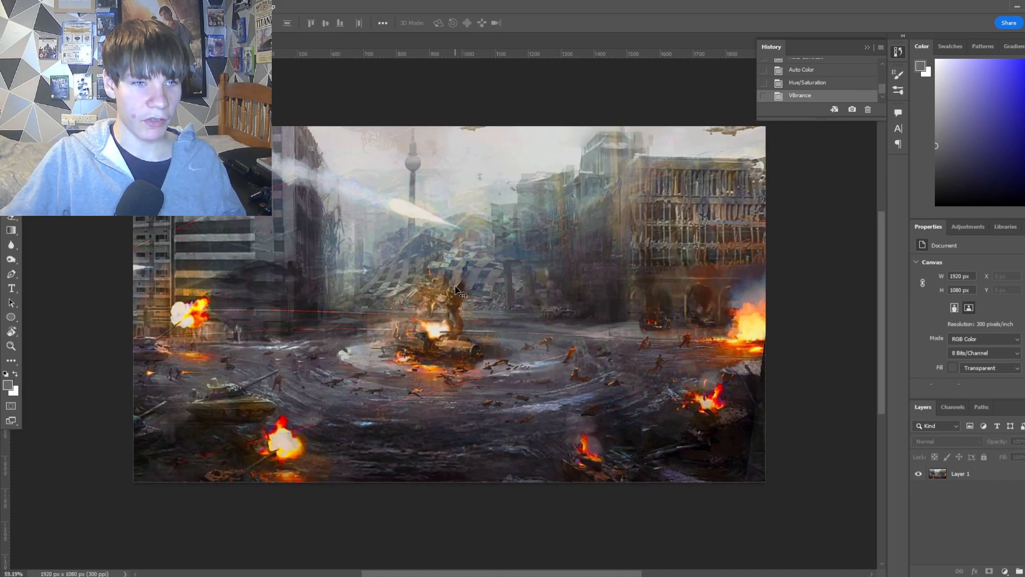
{"action": "scroll", "coordinate": [468, 303], "scroll_direction": "down", "scroll_amount": 1}
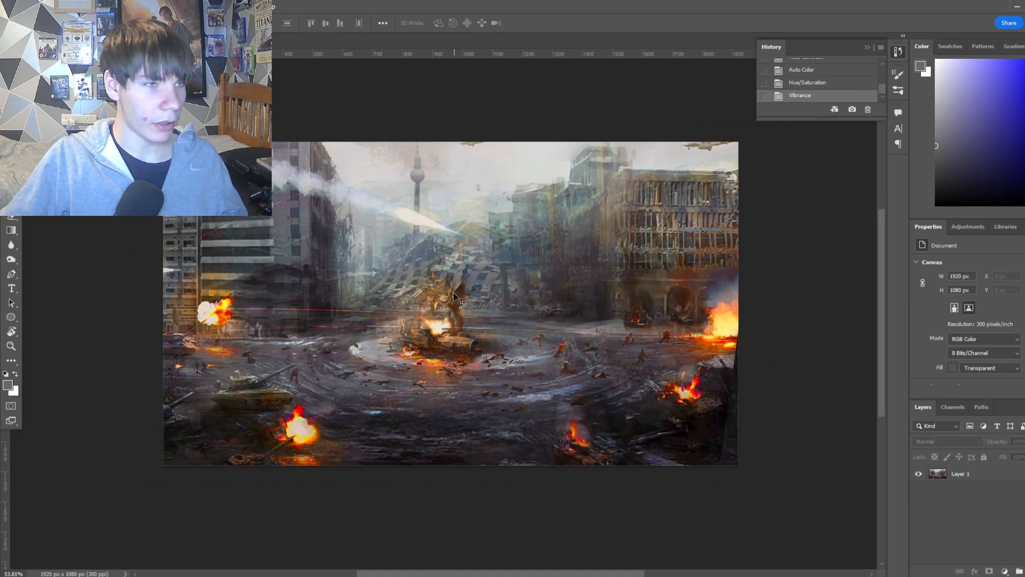
{"action": "left_click", "coordinate": [455, 296]}
{"action": "left_click", "coordinate": [153, 7]}
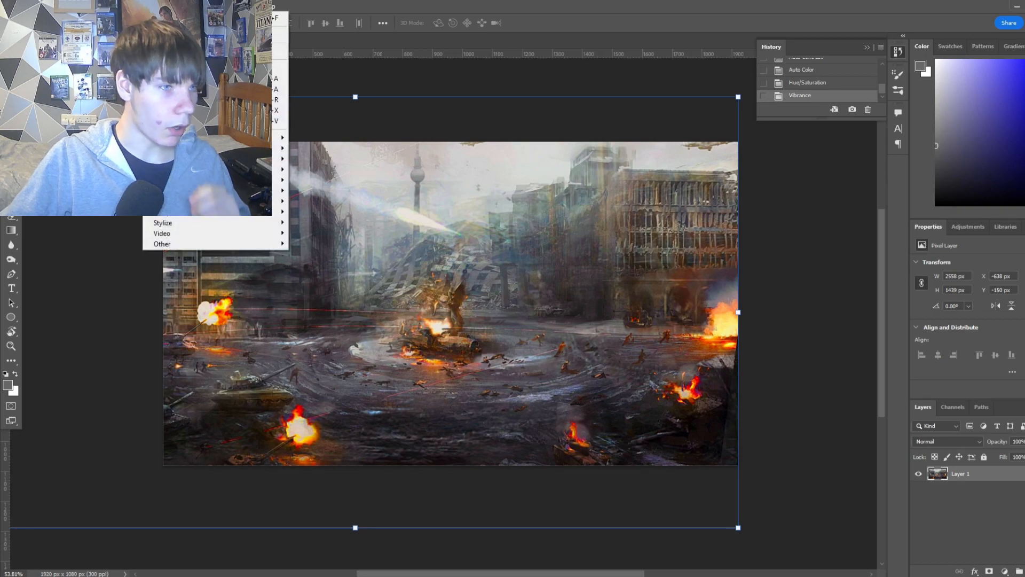
{"action": "mouse_move", "coordinate": [277, 159]}
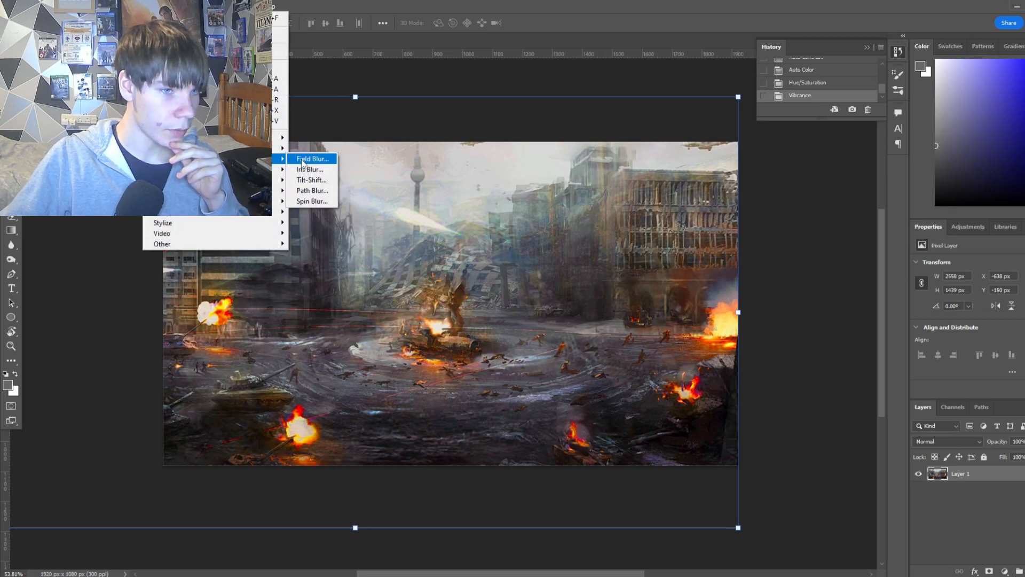
{"action": "left_click", "coordinate": [312, 158]}
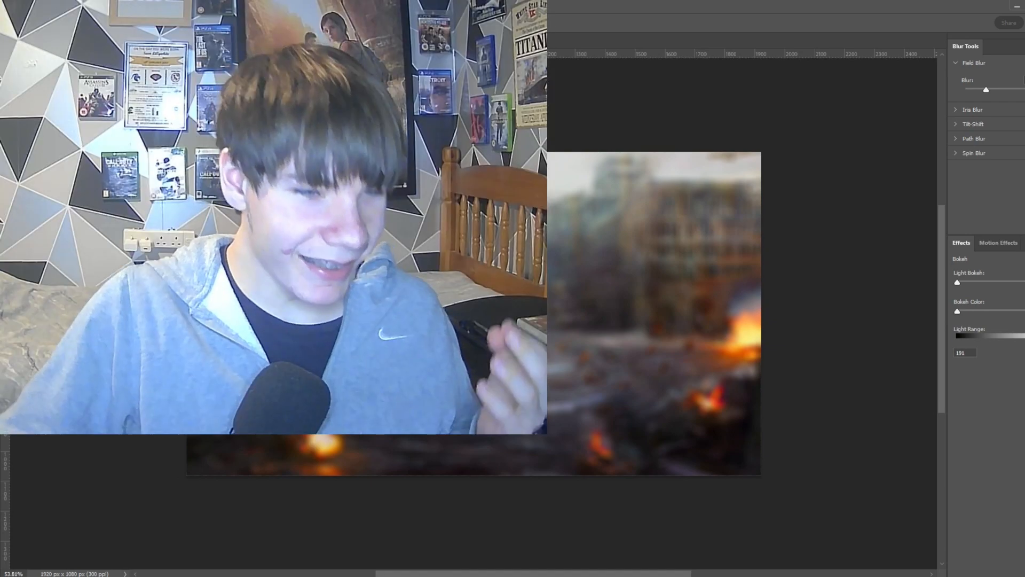
{"action": "left_click", "coordinate": [380, 22]}
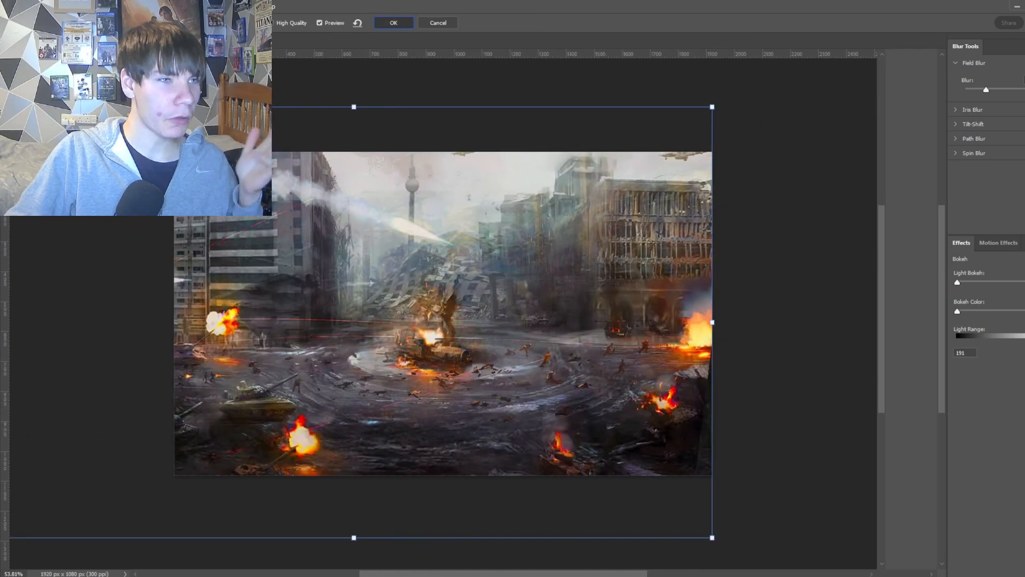
{"action": "left_click", "coordinate": [153, 7]}
{"action": "mouse_move", "coordinate": [213, 159]}
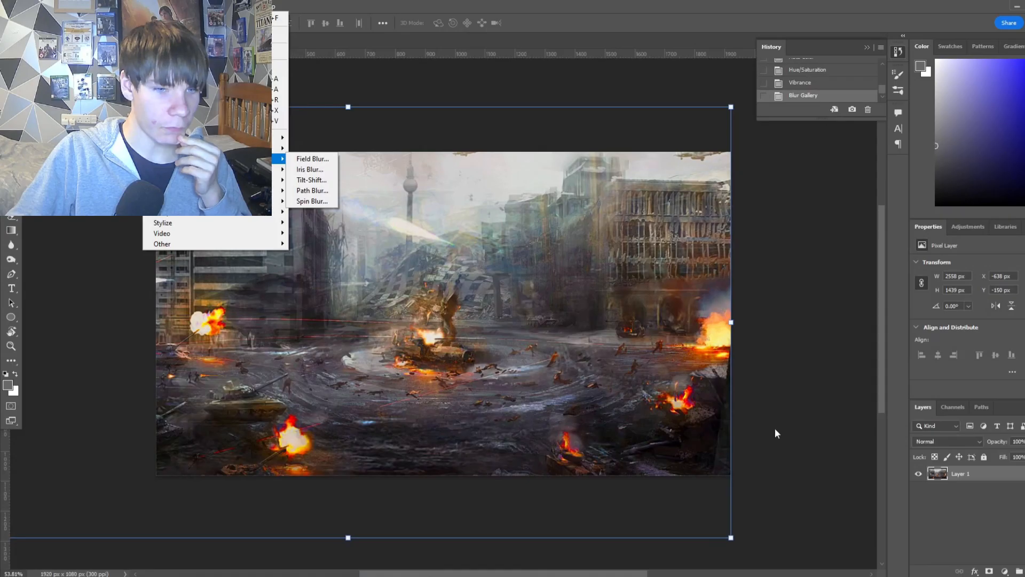
{"action": "left_click", "coordinate": [776, 430]}
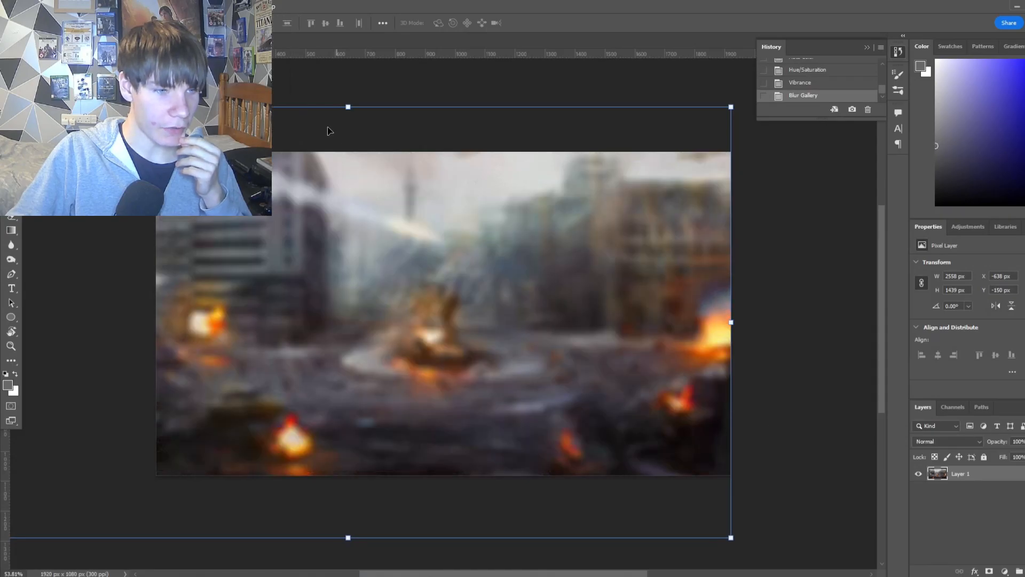
{"action": "left_click", "coordinate": [647, 87]}
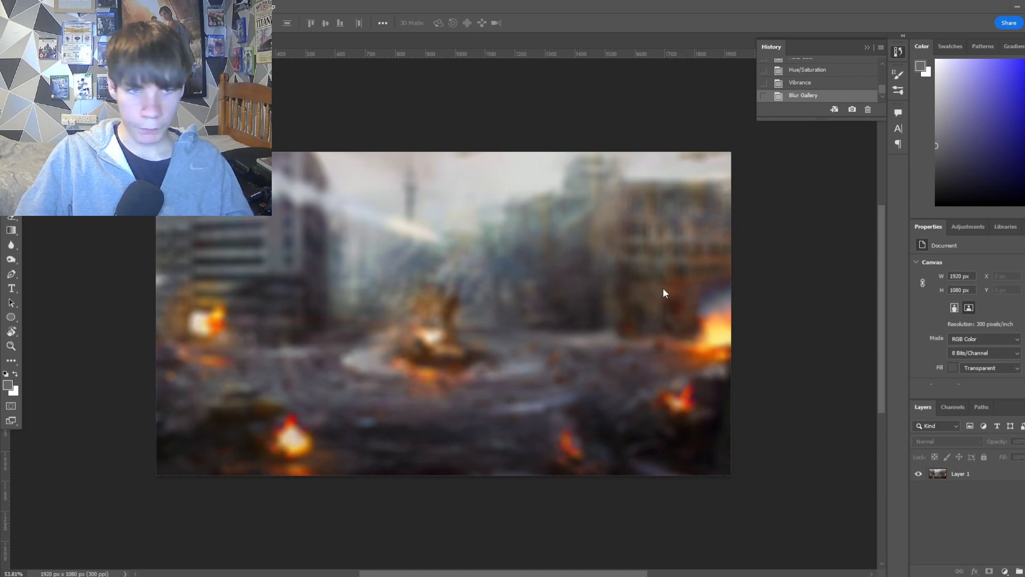
{"action": "key", "text": "ctrl+v"}
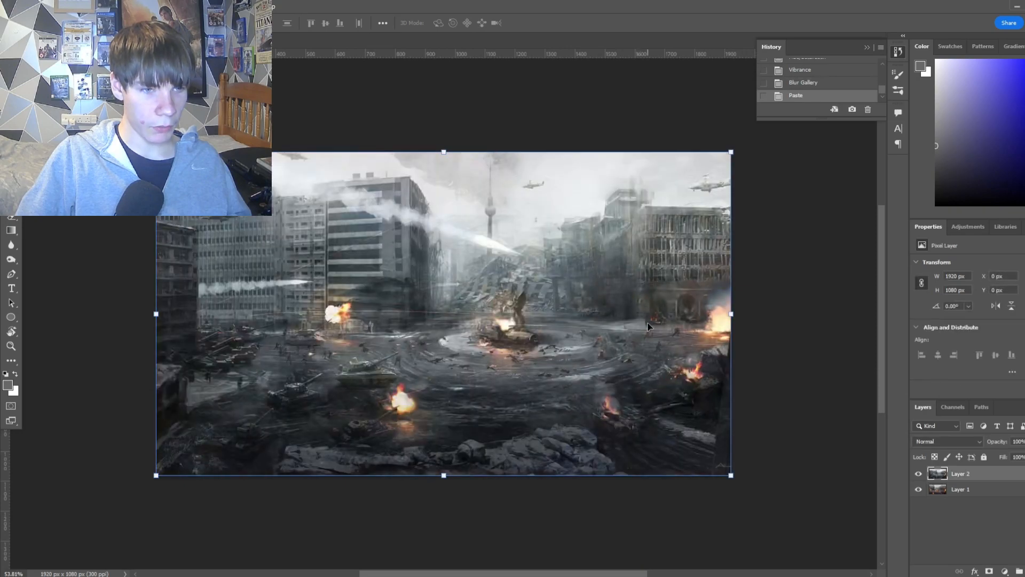
{"action": "key", "text": "Delete"}
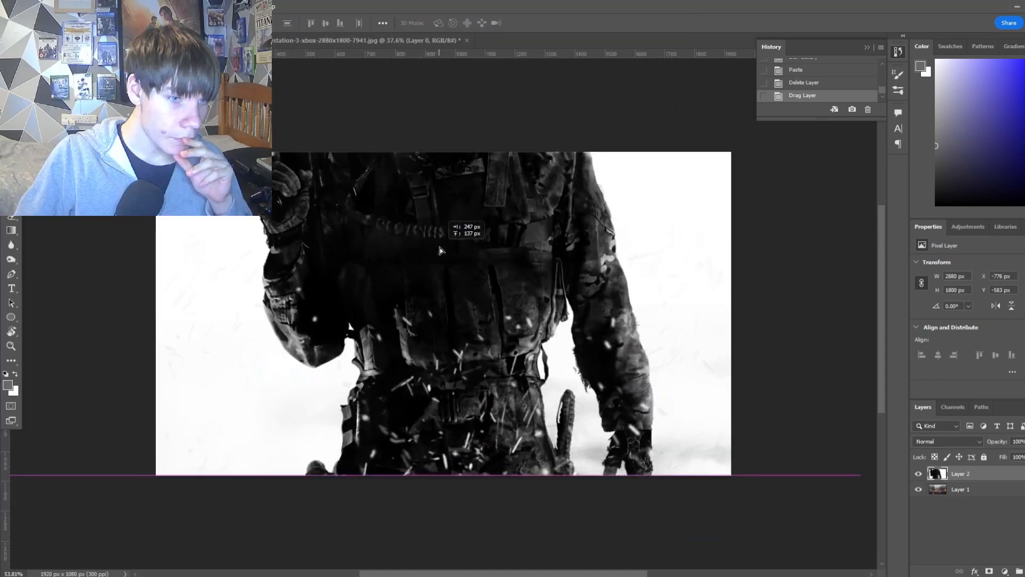
Reposition the black-and-white soldier image over the blurred city and scale it down to fit the canvas height
{"action": "left_click_drag", "start_coordinate": [434, 240], "coordinate": [434, 223]}
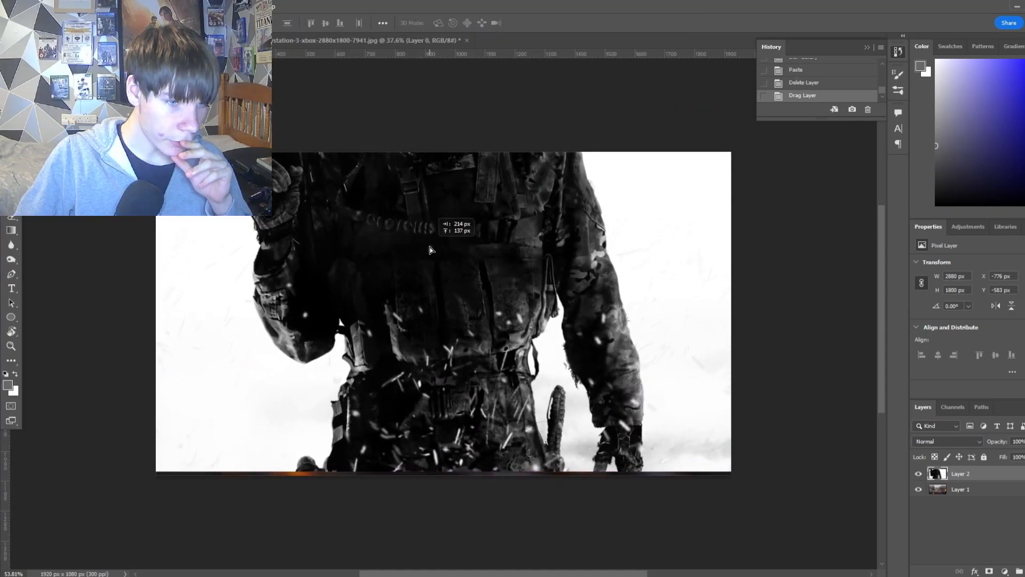
{"action": "scroll", "coordinate": [433, 214], "scroll_direction": "down", "scroll_amount": 4}
{"action": "left_click_drag", "start_coordinate": [435, 152], "coordinate": [463, 229]}
{"action": "key", "text": "Return"}
{"action": "scroll", "coordinate": [441, 267], "scroll_direction": "up", "scroll_amount": 5}
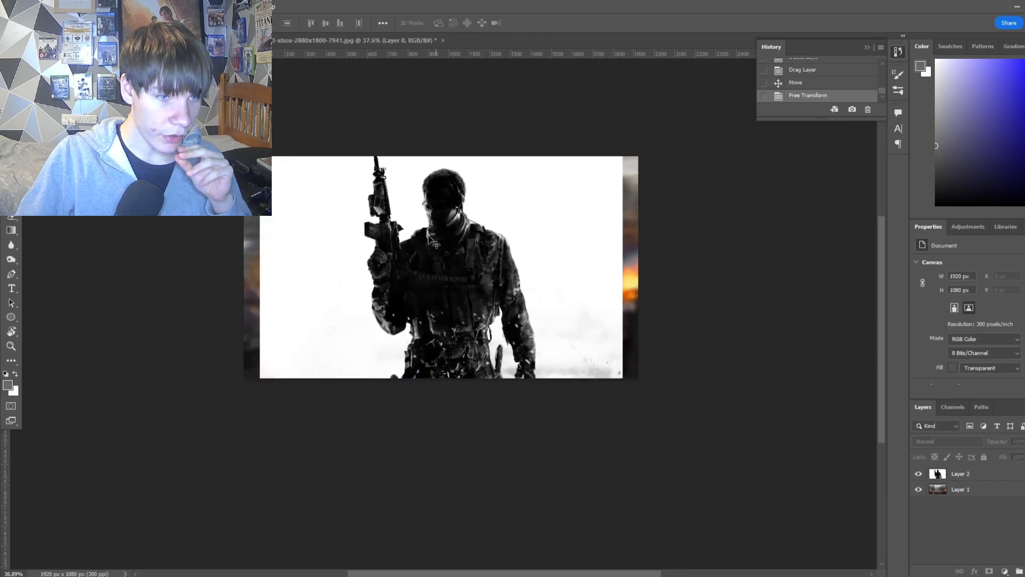
{"action": "left_click", "coordinate": [461, 213]}
{"action": "left_click_drag", "start_coordinate": [442, 133], "coordinate": [442, 136]}
{"action": "key", "text": "Return"}
{"action": "scroll", "coordinate": [442, 155], "scroll_direction": "up", "scroll_amount": 3}
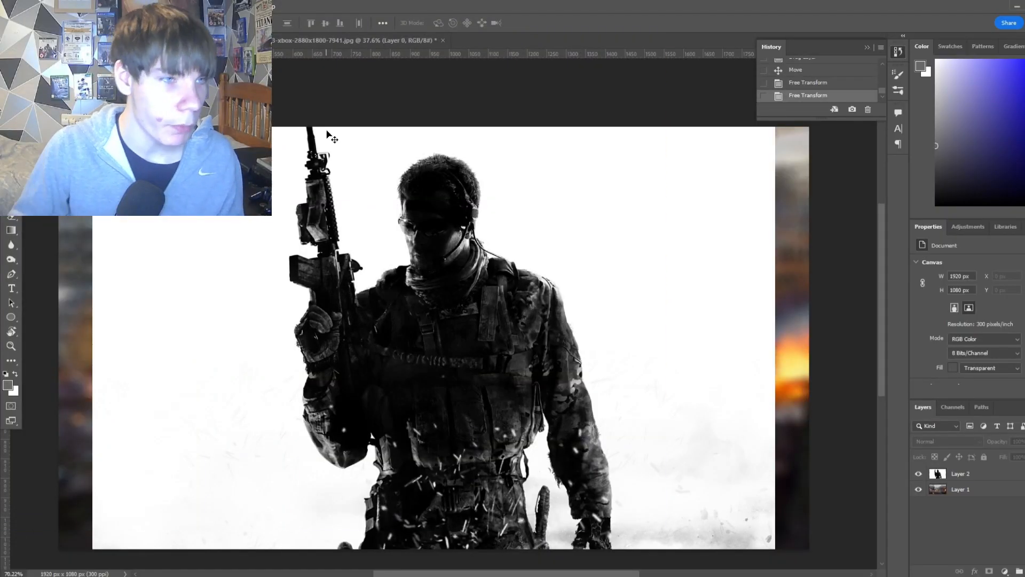
Select the soldier on Layer 2 with Select Subject, with the Magic Wand tool active
{"action": "key", "text": "w"}
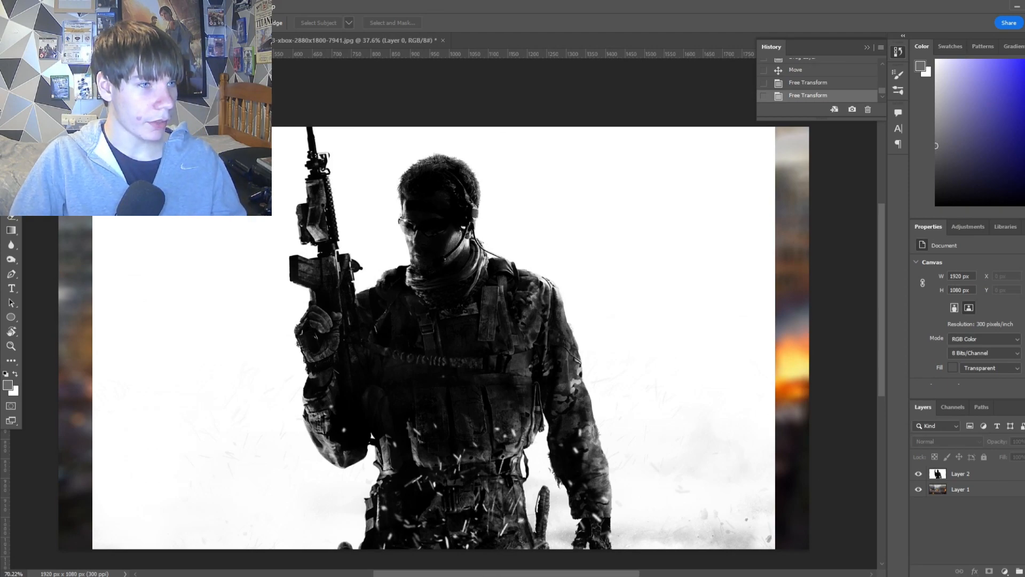
{"action": "right_click", "coordinate": [12, 101]}
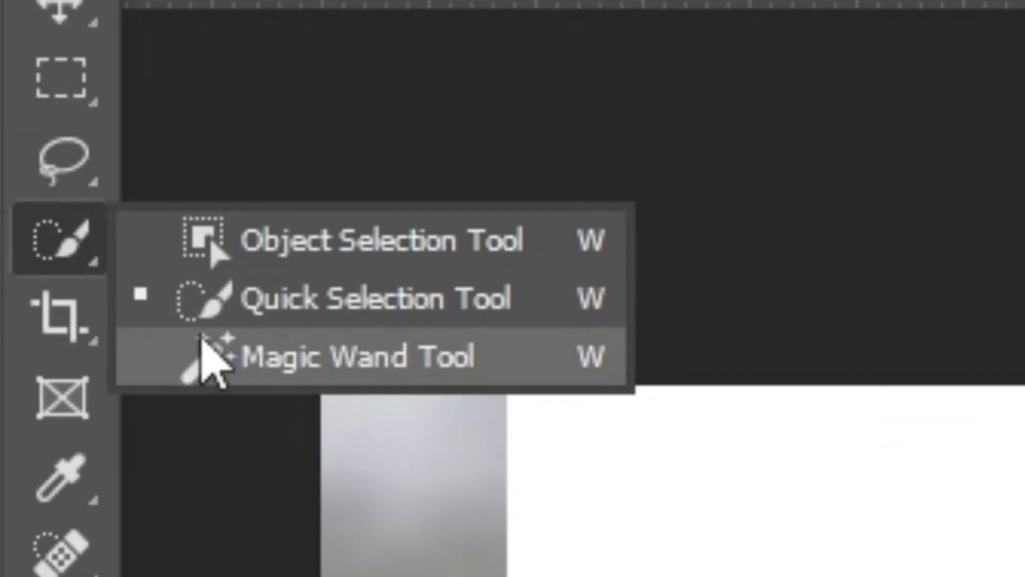
{"action": "left_click", "coordinate": [202, 335]}
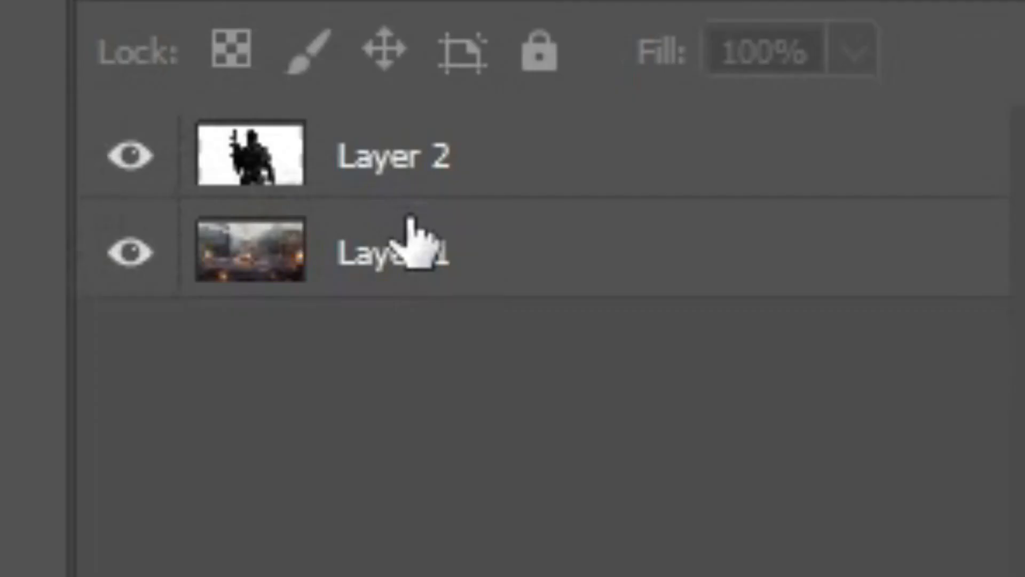
{"action": "left_click", "coordinate": [961, 474]}
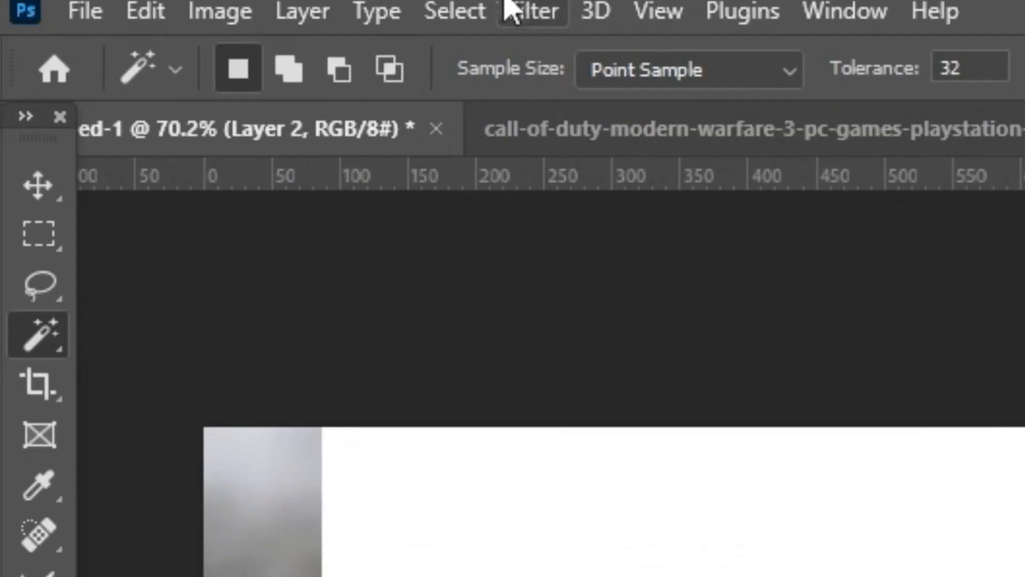
{"action": "left_click", "coordinate": [128, 7]}
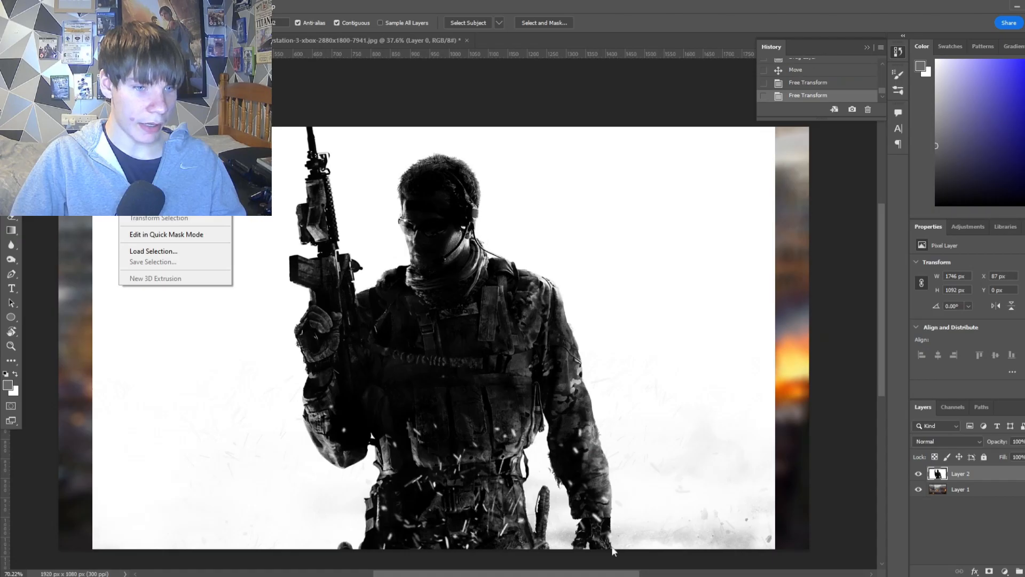
{"action": "left_click", "coordinate": [150, 136]}
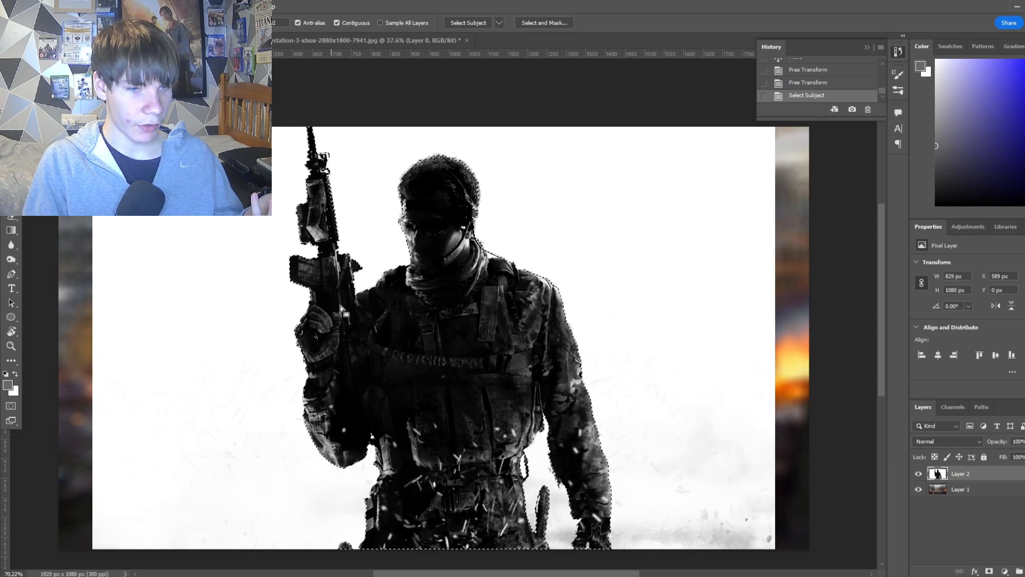
Correct the selection edge along the outer side of the soldier's lowered arm with the Quick Selection tool
{"action": "scroll", "coordinate": [532, 479], "scroll_direction": "up", "scroll_amount": 5}
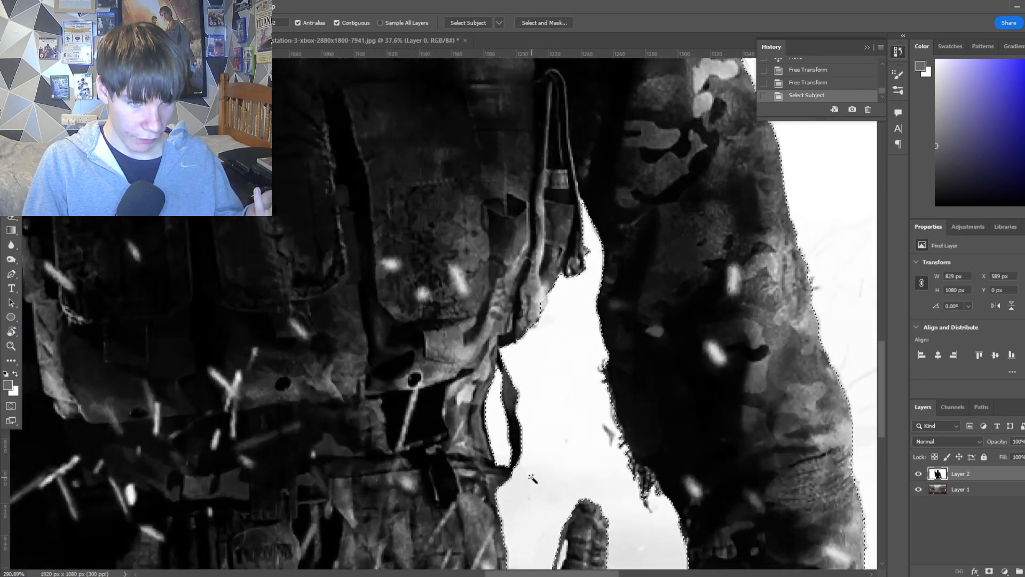
{"action": "scroll", "coordinate": [532, 478], "scroll_direction": "down", "scroll_amount": 3}
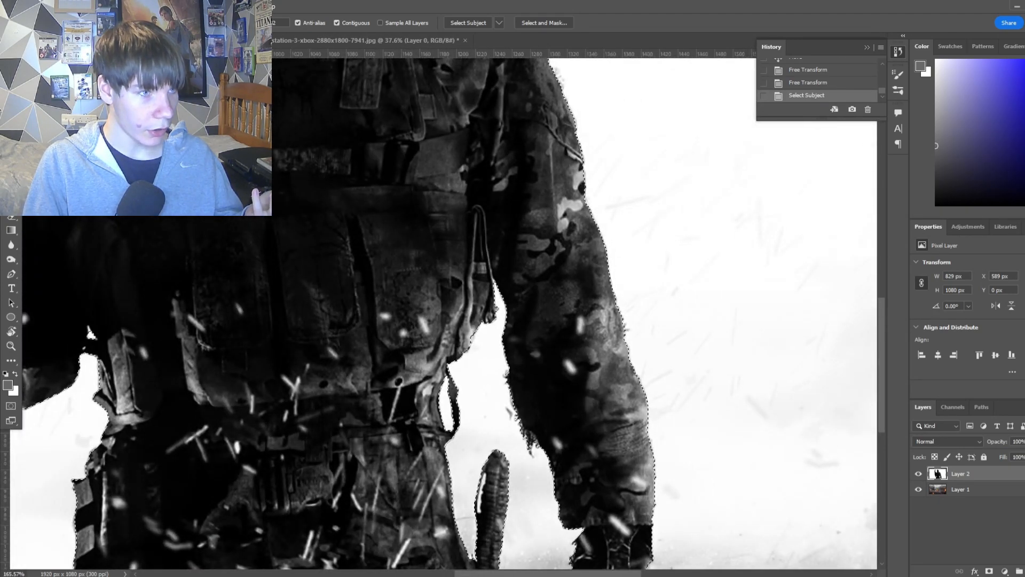
{"action": "key", "text": "shift+w"}
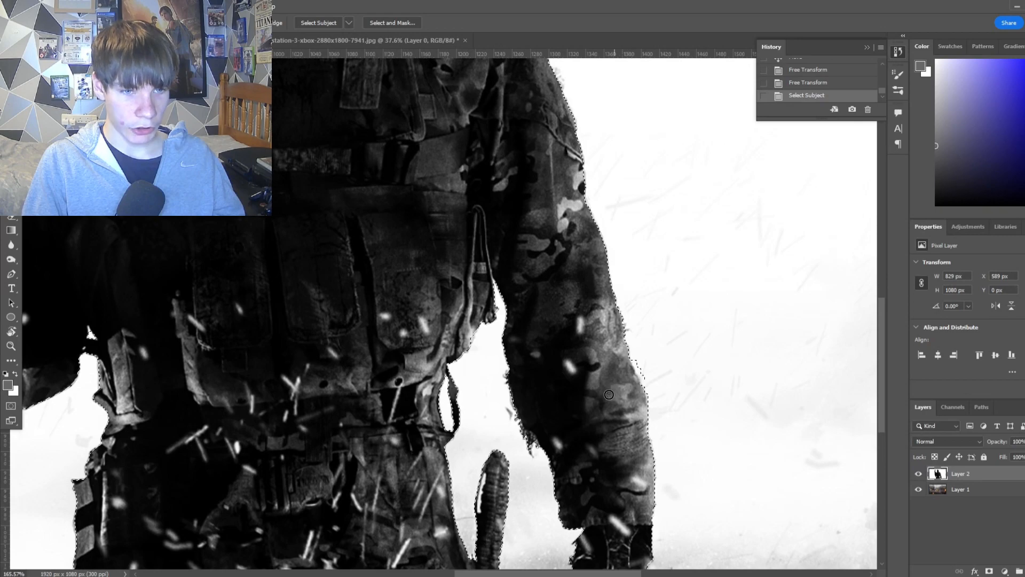
{"action": "mouse_move", "coordinate": [620, 382]}
{"action": "left_mouse_down"}
{"action": "mouse_move", "coordinate": [643, 383]}
{"action": "mouse_move", "coordinate": [614, 343]}
{"action": "mouse_move", "coordinate": [638, 364]}
{"action": "left_mouse_up"}
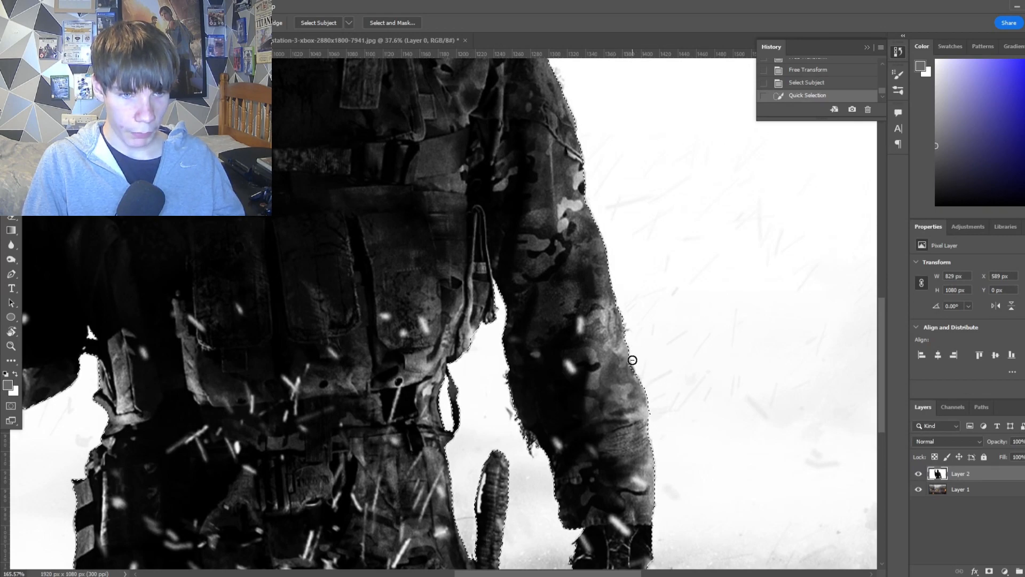
{"action": "scroll", "coordinate": [632, 399], "scroll_direction": "down", "scroll_amount": 2}
{"action": "scroll", "coordinate": [632, 399], "scroll_direction": "down", "scroll_amount": 1}
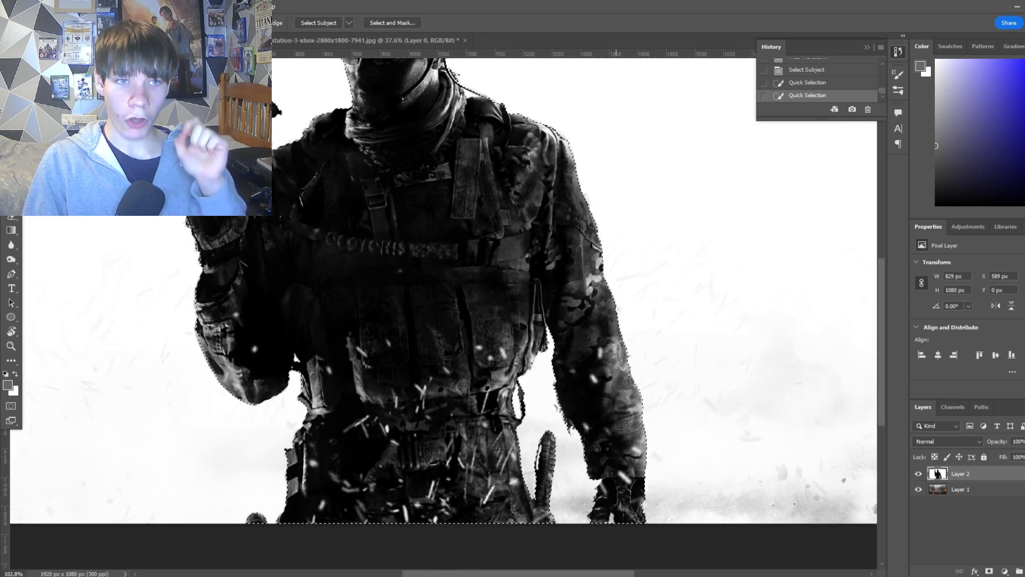
{"action": "scroll", "coordinate": [626, 296], "scroll_direction": "down", "scroll_amount": 2}
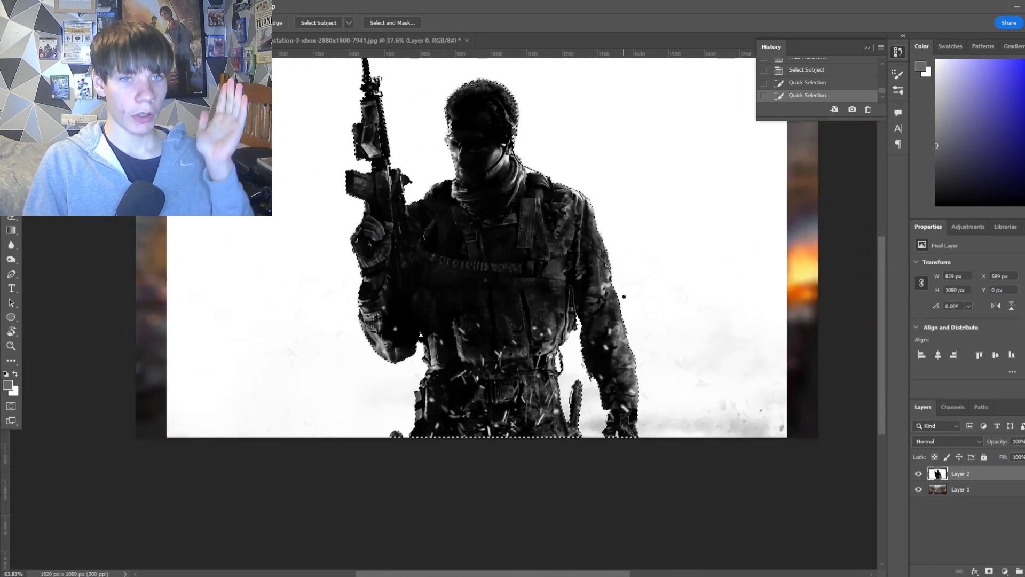
{"action": "scroll", "coordinate": [648, 312], "scroll_direction": "up", "scroll_amount": 2}
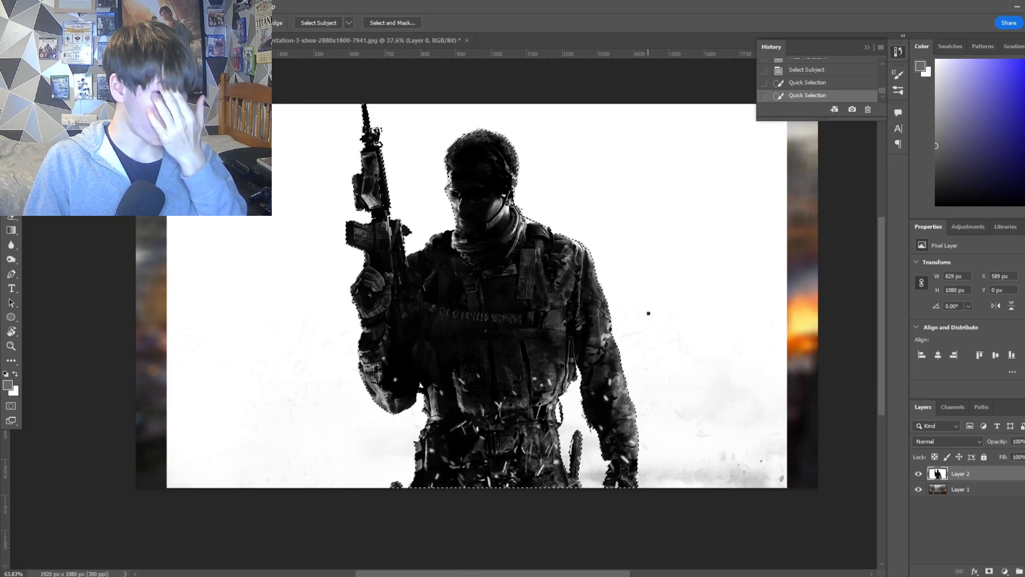
{"action": "scroll", "coordinate": [602, 308], "scroll_direction": "up", "scroll_amount": 1}
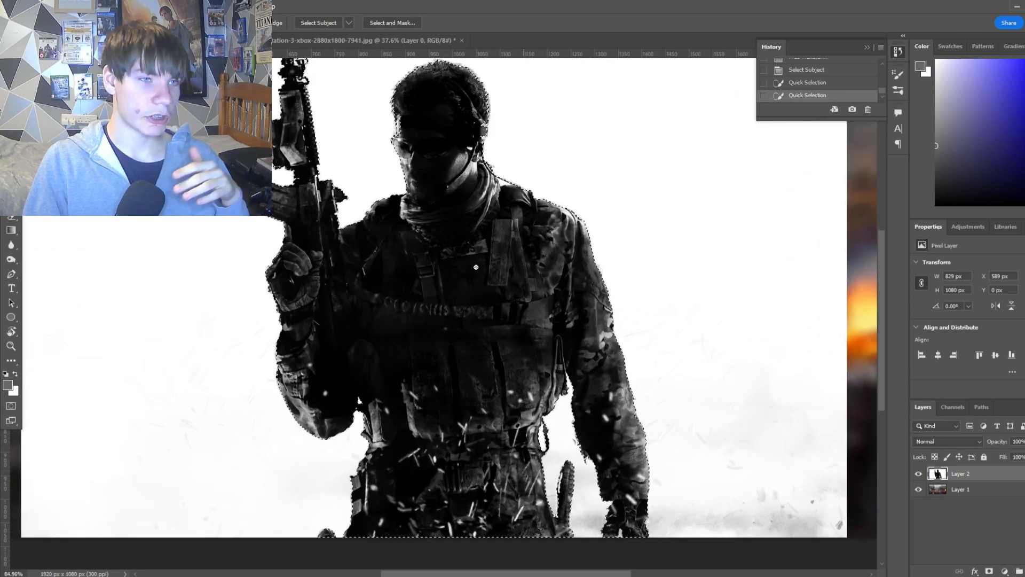
{"action": "scroll", "coordinate": [469, 265], "scroll_direction": "down", "scroll_amount": 1}
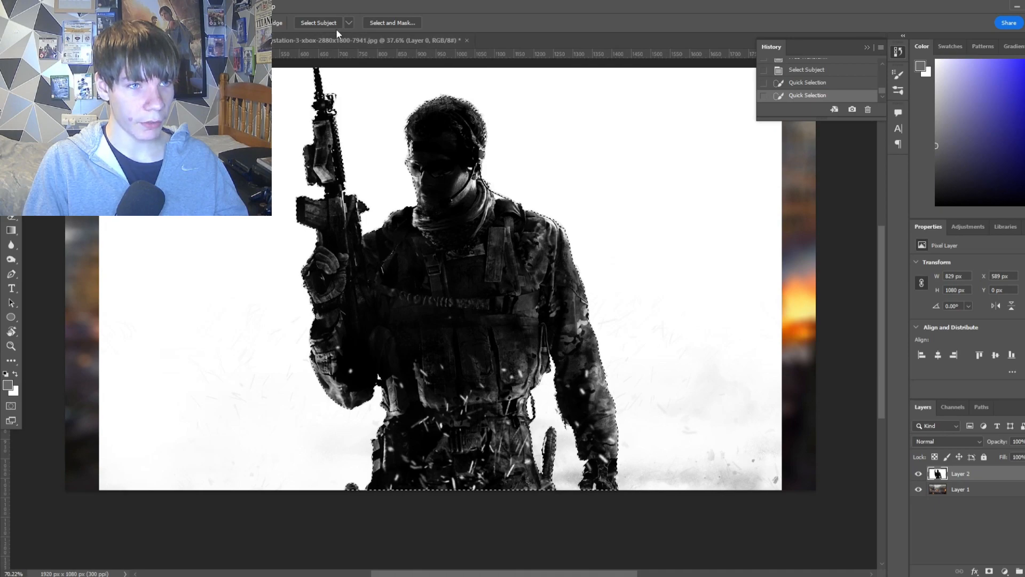
Refine the soldier selection in Select and Mask with Smooth 5, Contrast 5% and Shift Edge -34%
{"action": "left_click", "coordinate": [405, 23]}
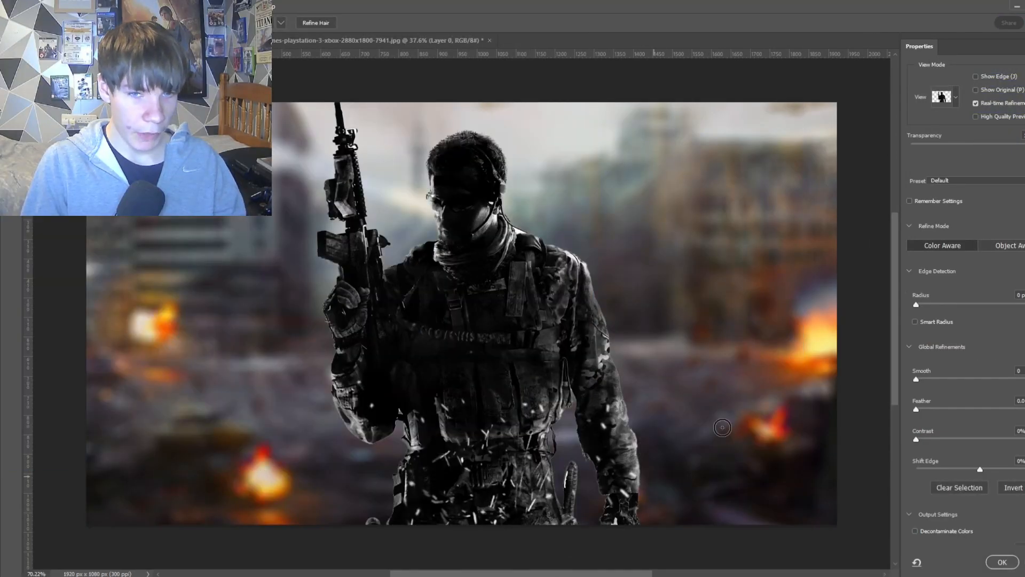
{"action": "left_click", "coordinate": [955, 100]}
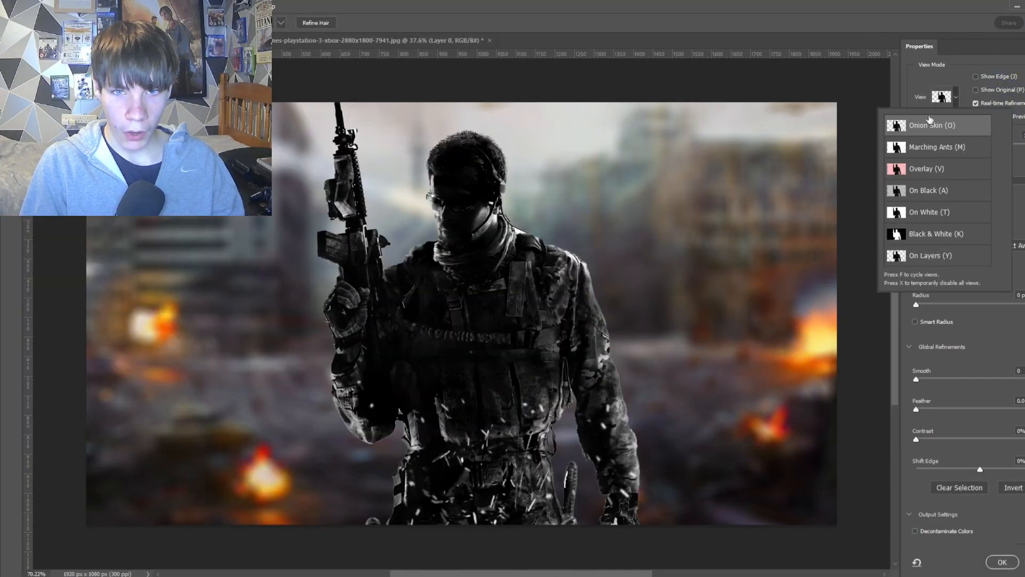
{"action": "left_click", "coordinate": [959, 93]}
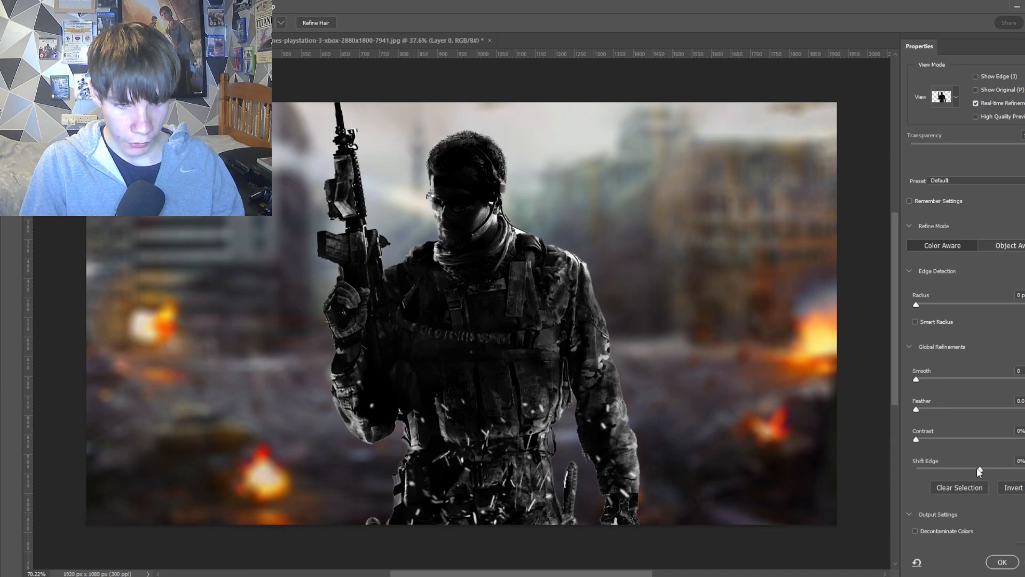
{"action": "left_click_drag", "start_coordinate": [977, 467], "coordinate": [962, 468]}
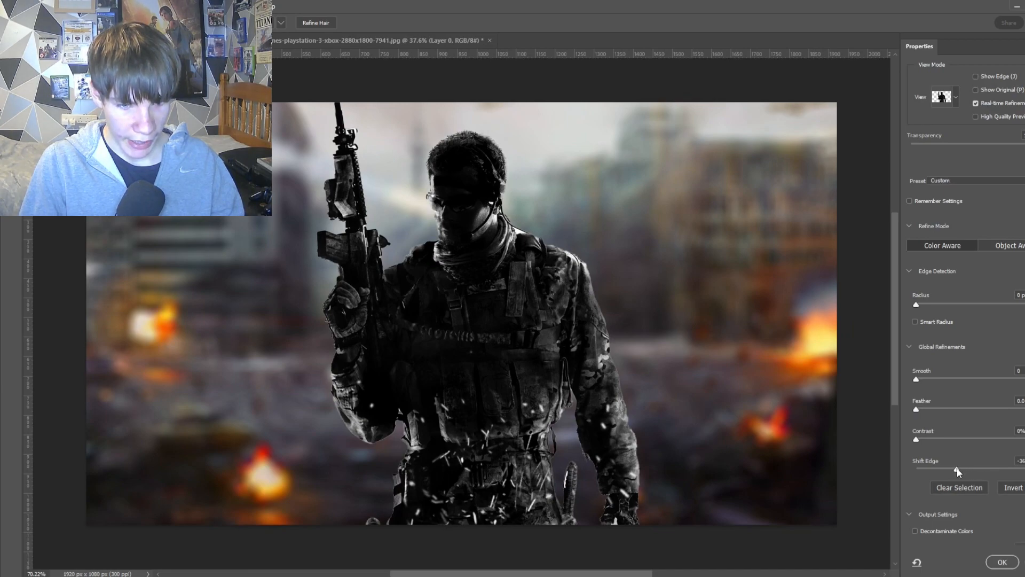
{"action": "left_click_drag", "start_coordinate": [975, 469], "coordinate": [983, 468]}
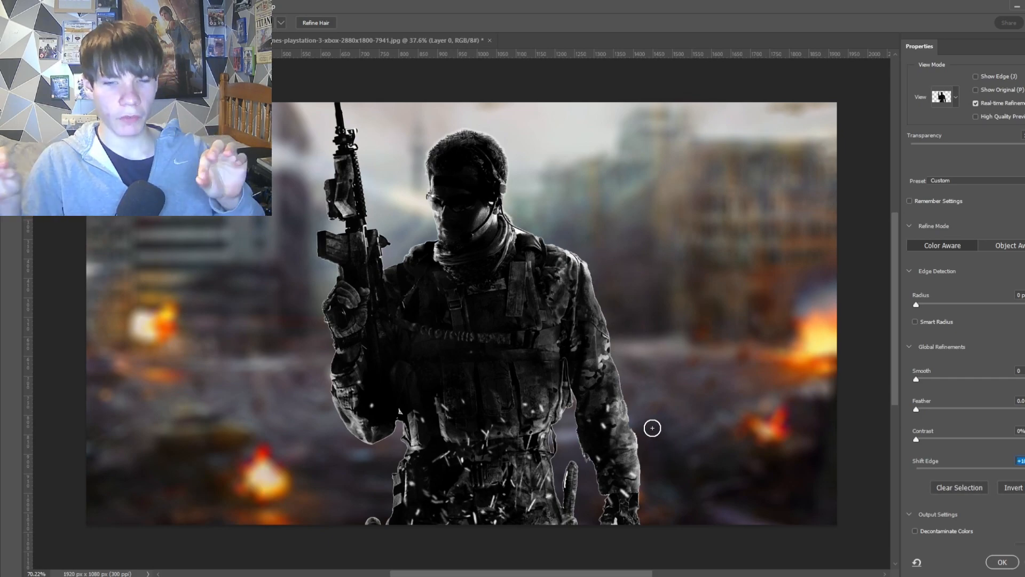
{"action": "left_click_drag", "start_coordinate": [1003, 469], "coordinate": [955, 469]}
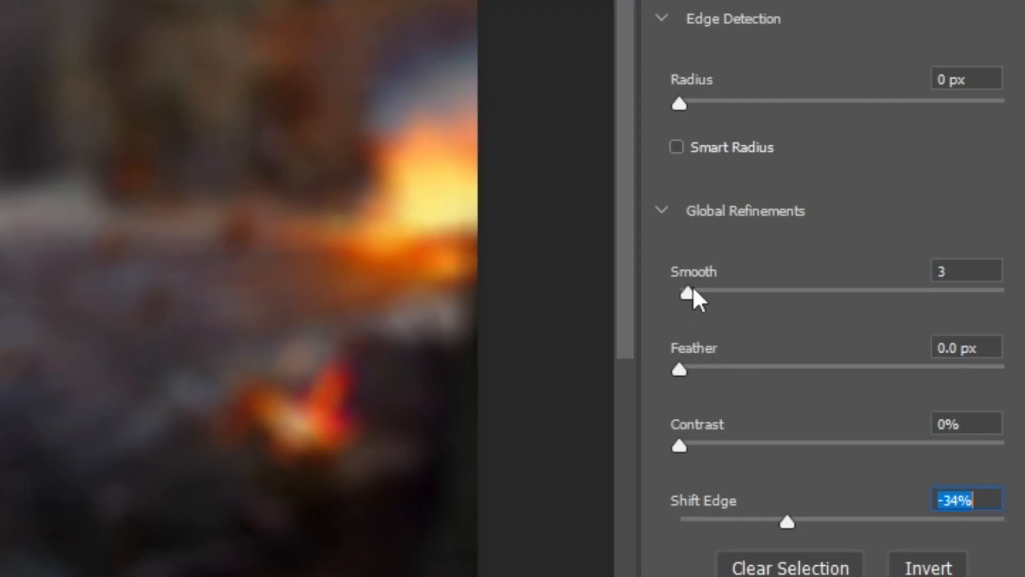
{"action": "left_click_drag", "start_coordinate": [693, 288], "coordinate": [697, 290]}
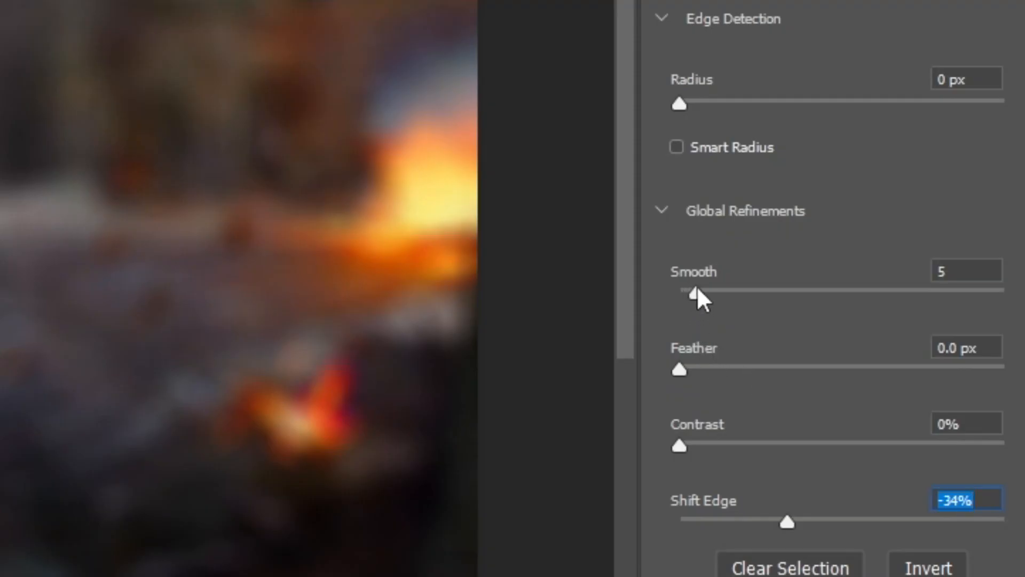
{"action": "left_click", "coordinate": [694, 445]}
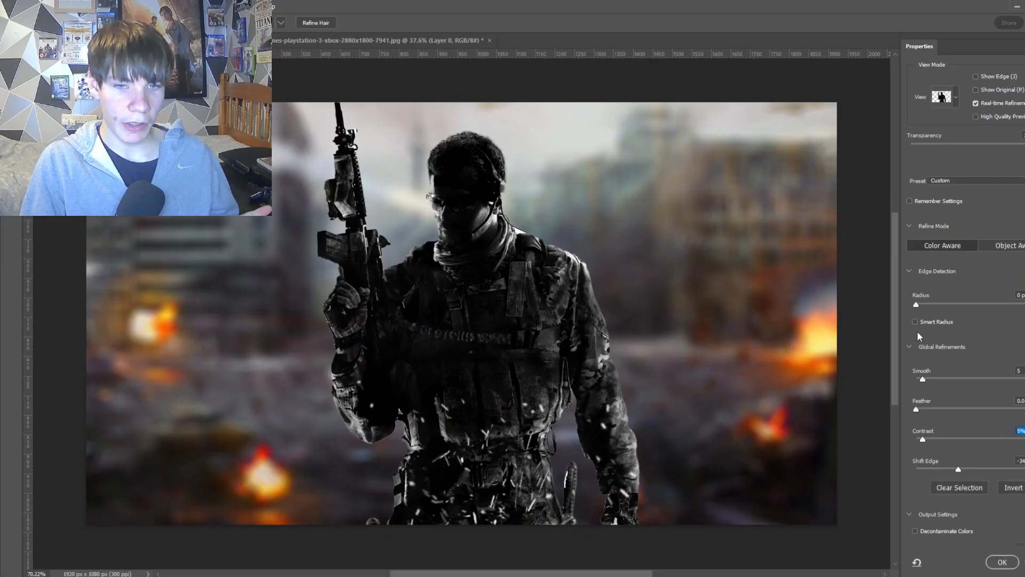
Output the refined soldier selection as a layer mask
{"action": "scroll", "coordinate": [949, 514], "scroll_direction": "down", "scroll_amount": 2}
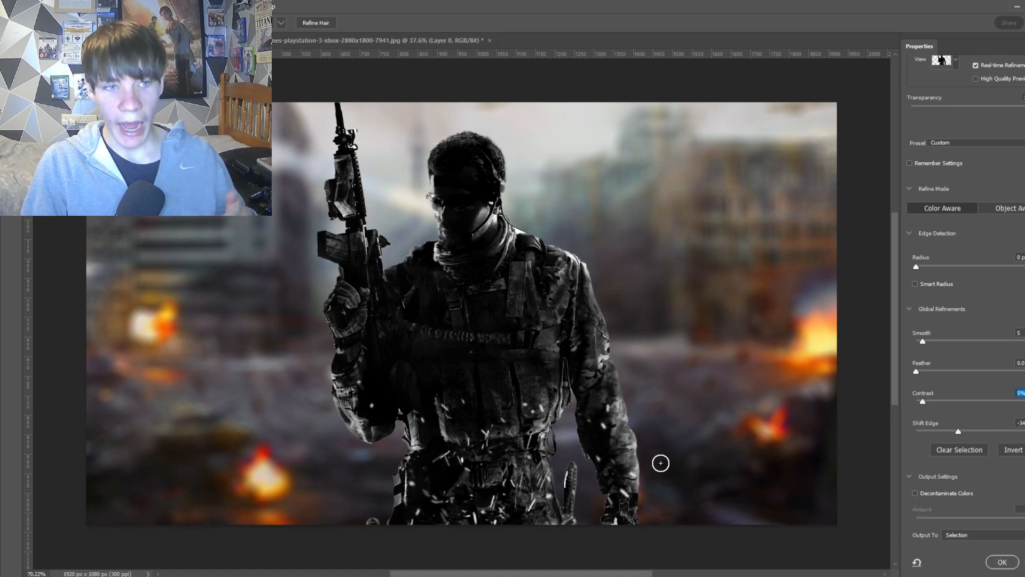
{"action": "left_click", "coordinate": [962, 535]}
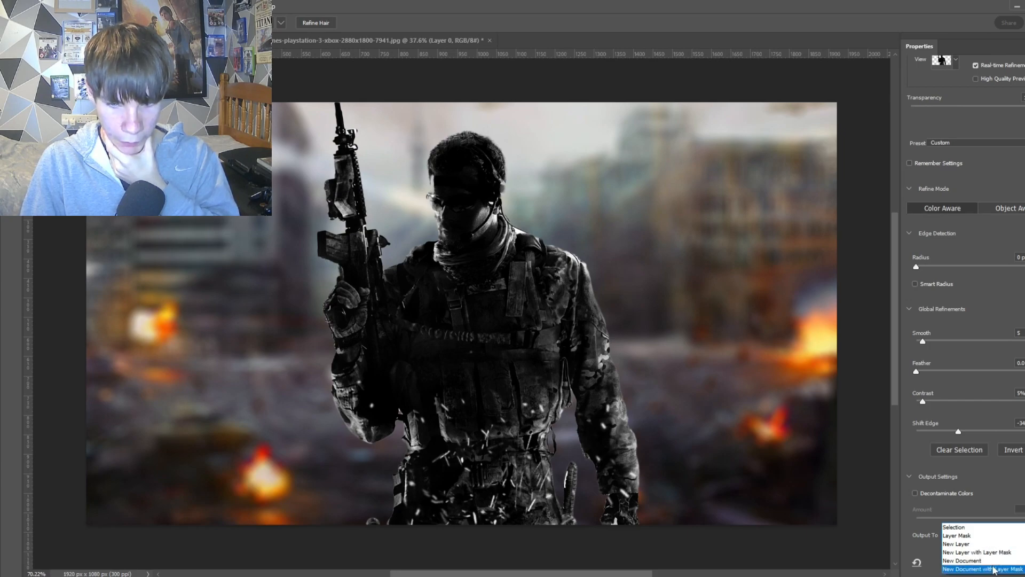
{"action": "left_click", "coordinate": [961, 535]}
{"action": "left_click", "coordinate": [1001, 561]}
{"action": "scroll", "coordinate": [643, 461], "scroll_direction": "down", "scroll_amount": 2}
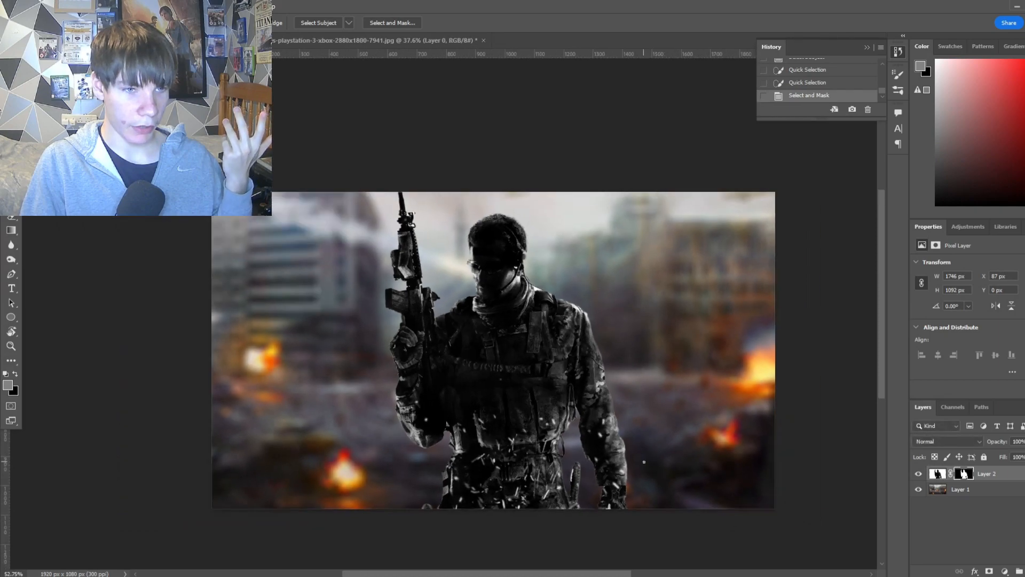
{"action": "scroll", "coordinate": [644, 461], "scroll_direction": "up", "scroll_amount": 3}
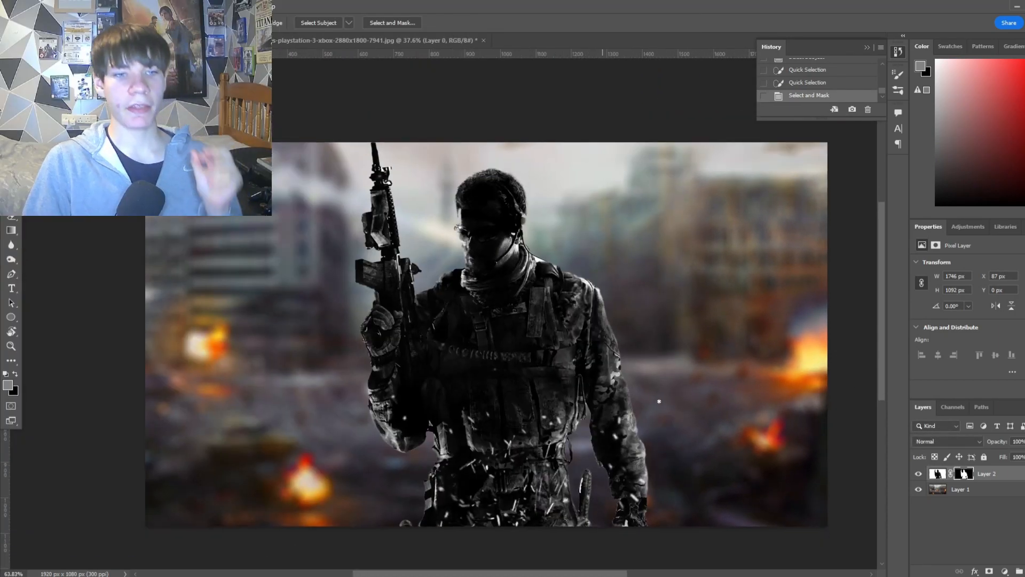
Apply Auto Tone and Auto Contrast to the masked soldier layer
{"action": "key", "text": "alt+l"}
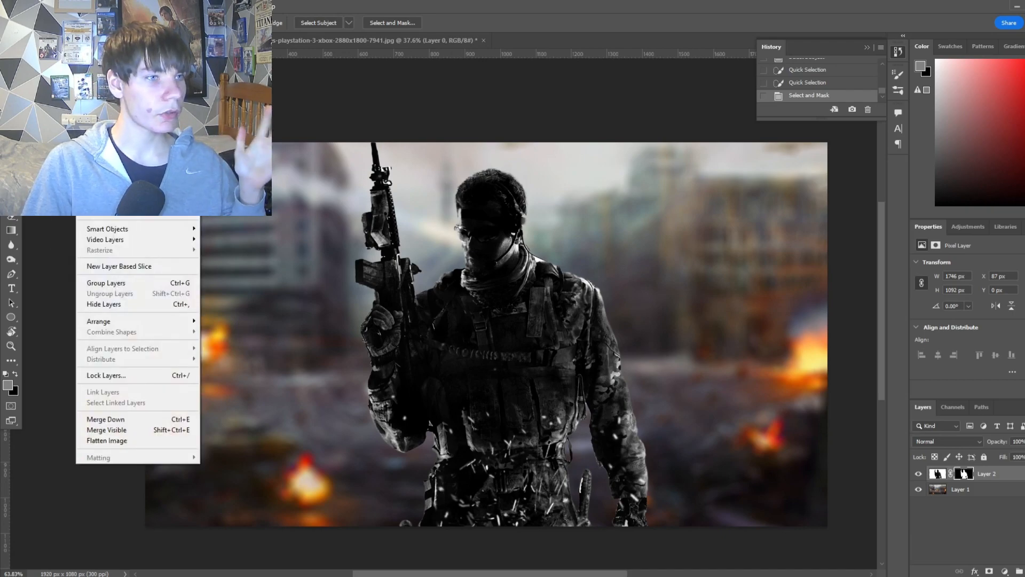
{"action": "key", "text": "ctrl+shift+l"}
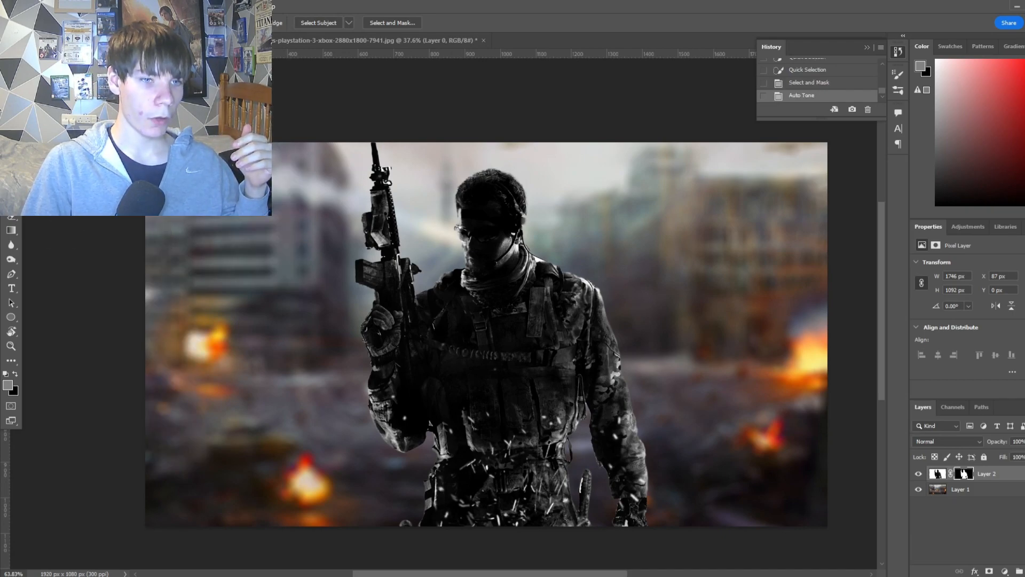
{"action": "key", "text": "alt+i"}
{"action": "key", "text": "ctrl+alt+shift+l"}
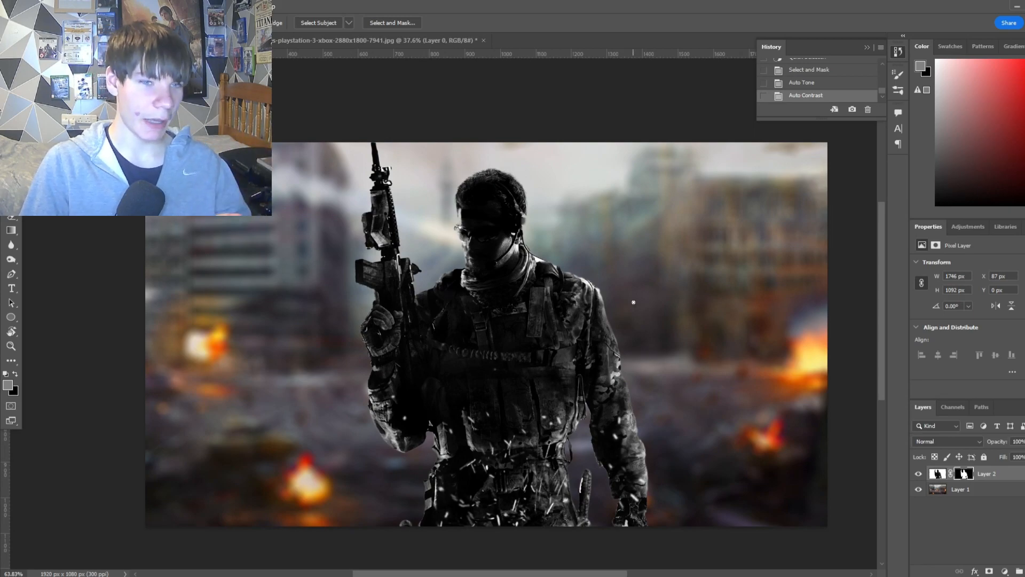
Open the blending options of the soldier layer and add a black Drop Shadow effect
{"action": "scroll", "coordinate": [634, 303], "scroll_direction": "up", "scroll_amount": 1}
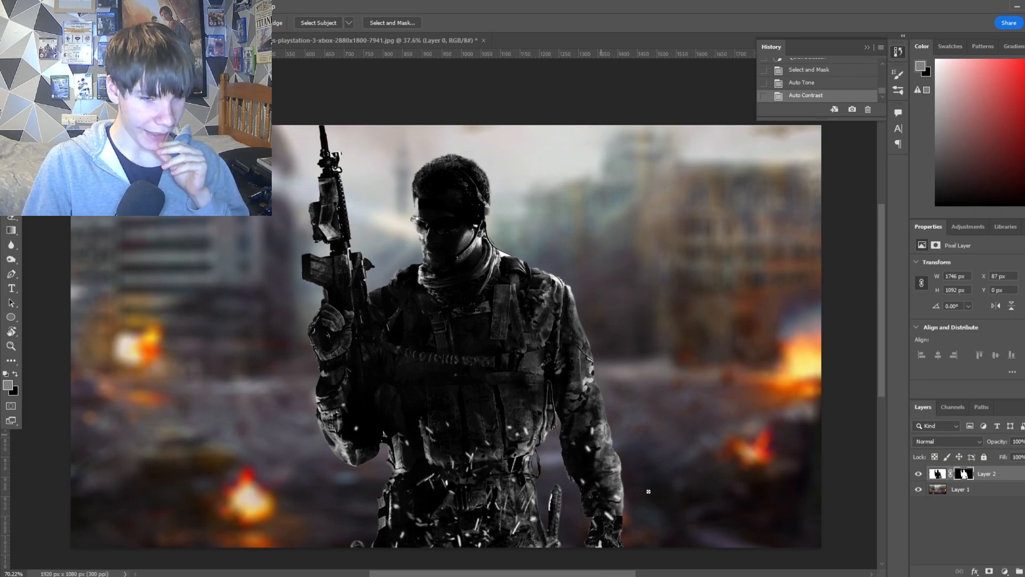
{"action": "left_click", "coordinate": [1005, 478]}
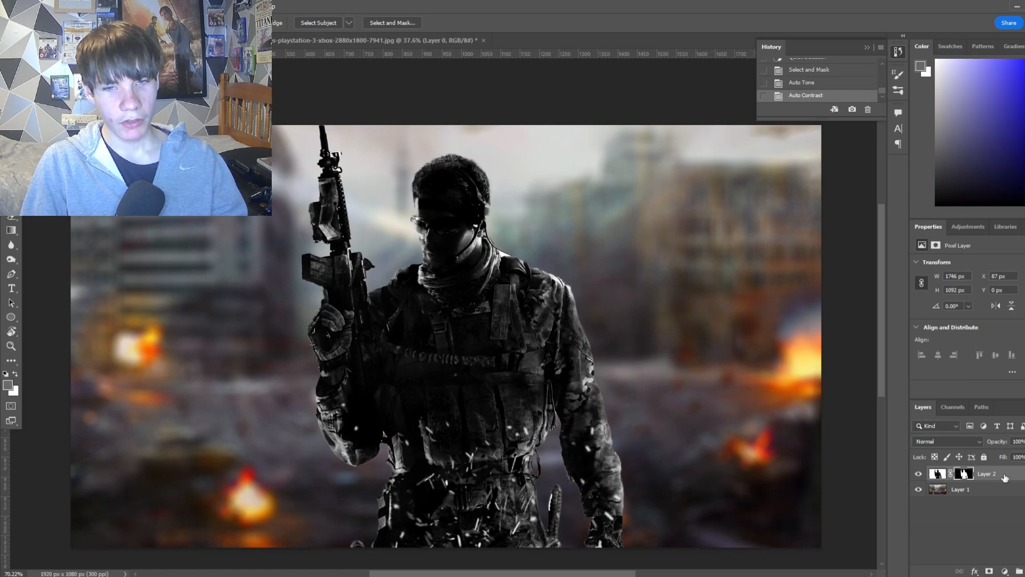
{"action": "right_click", "coordinate": [1005, 478]}
{"action": "left_click", "coordinate": [895, 108]}
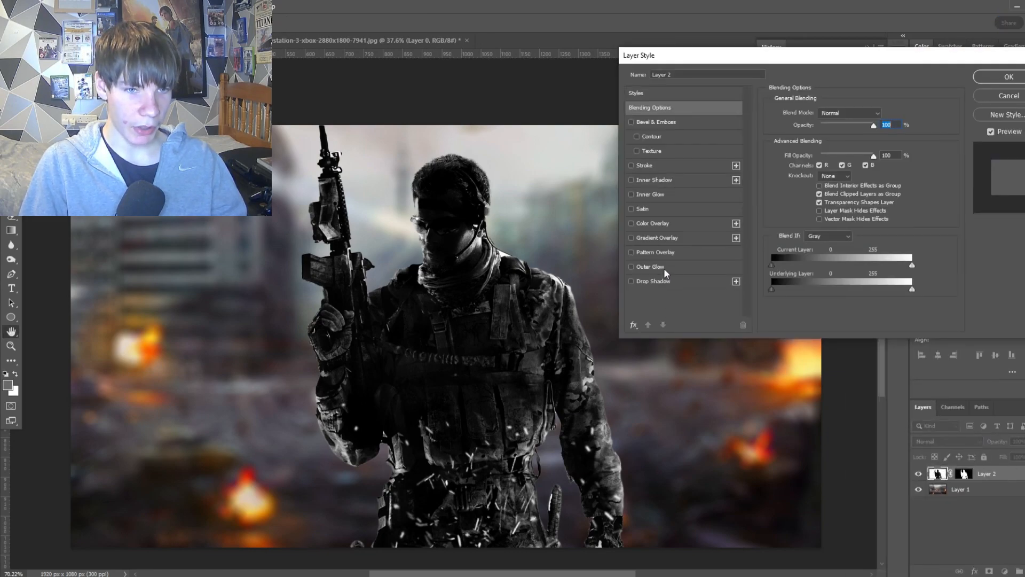
{"action": "left_click", "coordinate": [661, 278]}
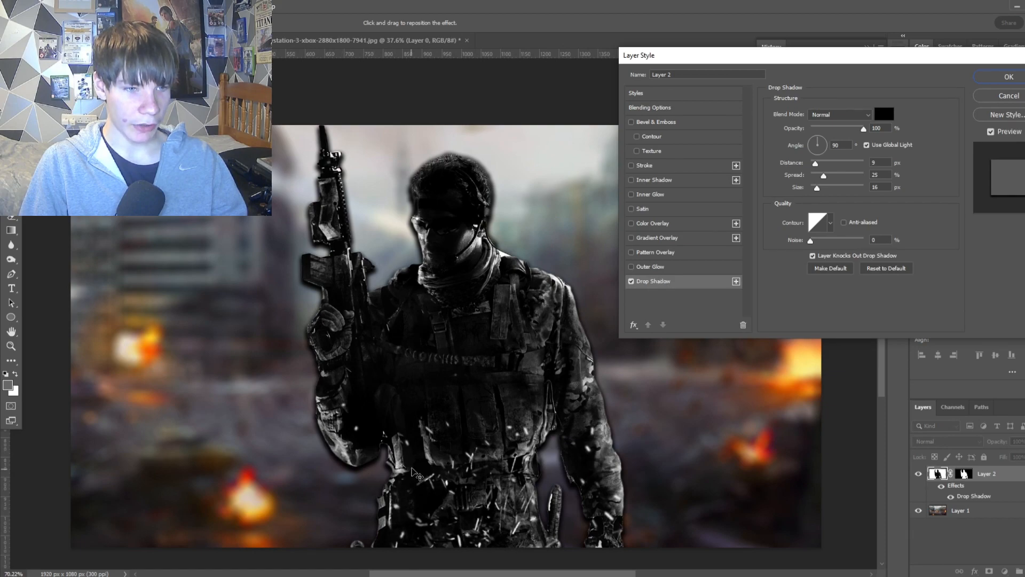
Add an Outer Glow to the soldier in bright green #36ff00 with a size of 21 px
{"action": "left_click", "coordinate": [643, 271]}
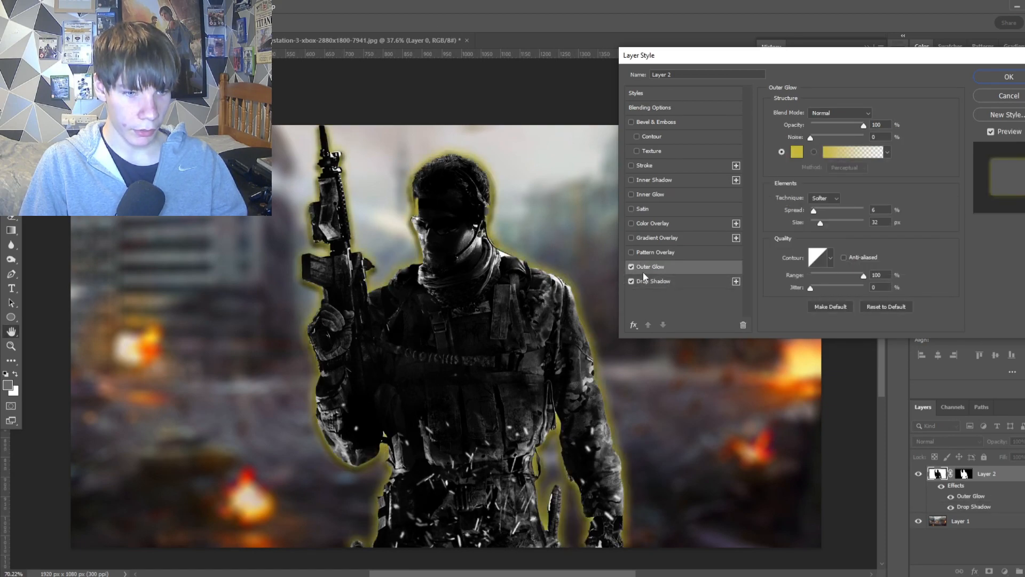
{"action": "left_click", "coordinate": [796, 153]}
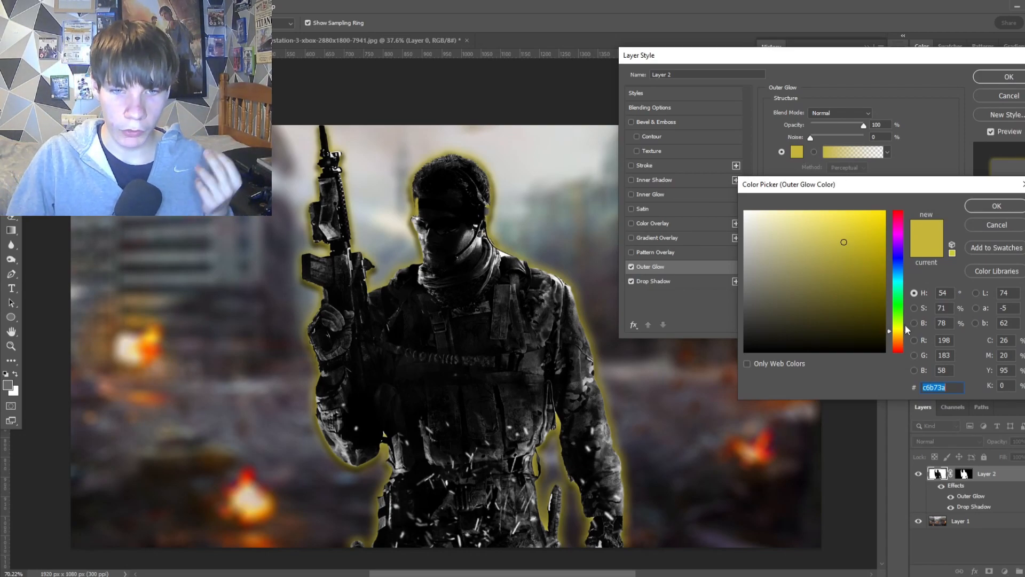
{"action": "left_click", "coordinate": [897, 311]}
{"action": "left_click_drag", "start_coordinate": [866, 301], "coordinate": [885, 210]}
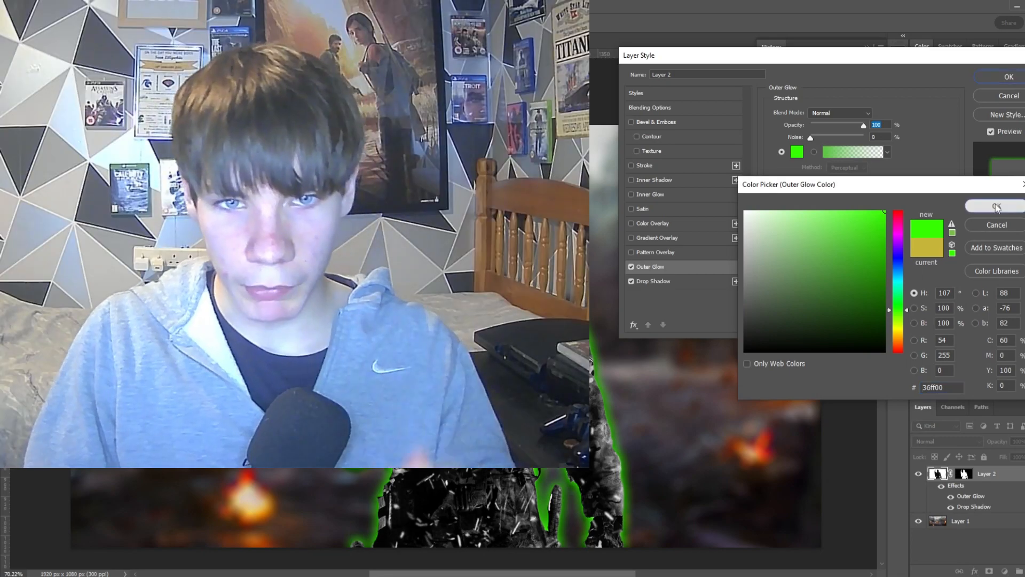
{"action": "left_click", "coordinate": [996, 205]}
{"action": "left_click_drag", "start_coordinate": [820, 223], "coordinate": [819, 224]}
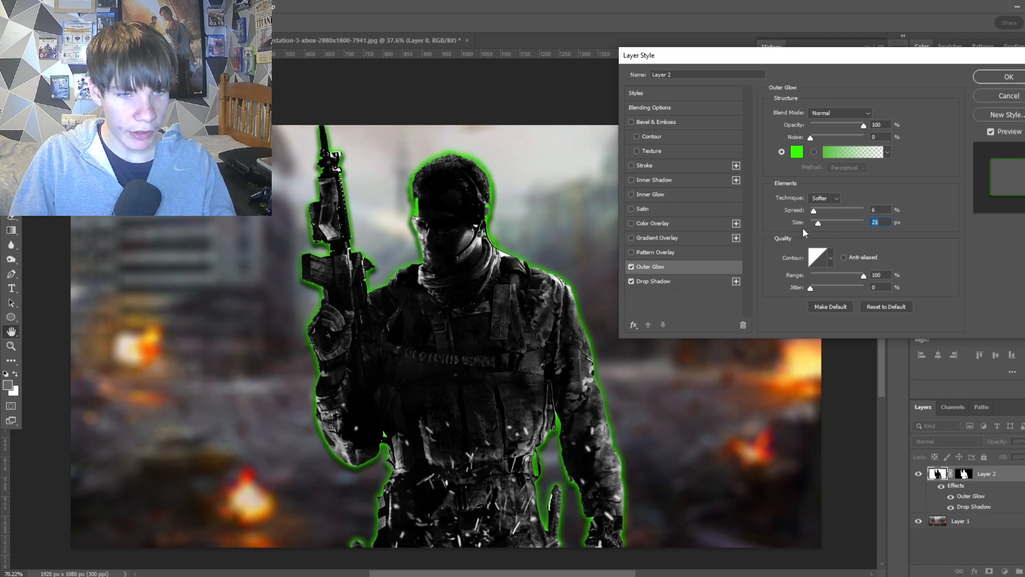
Set the soldier's Drop Shadow to a spread of 16% and a size of 10 px
{"action": "left_click", "coordinate": [662, 281]}
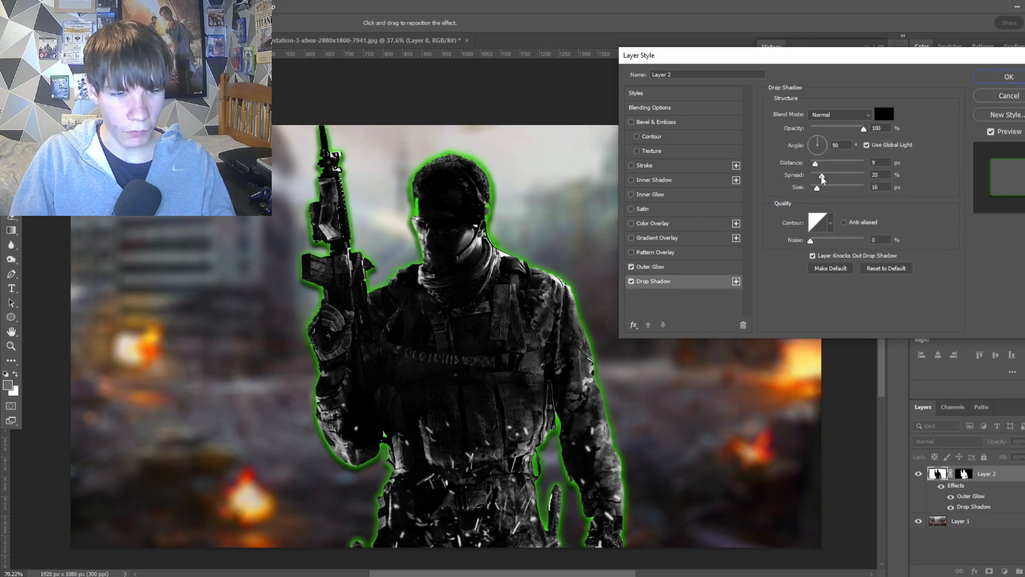
{"action": "left_click", "coordinate": [819, 176]}
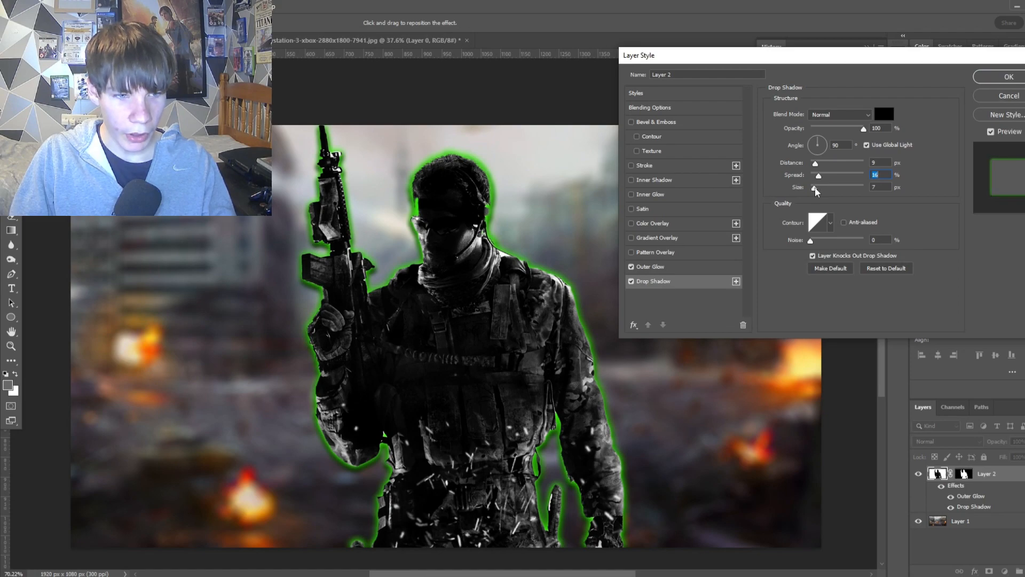
{"action": "left_click_drag", "start_coordinate": [816, 192], "coordinate": [819, 192]}
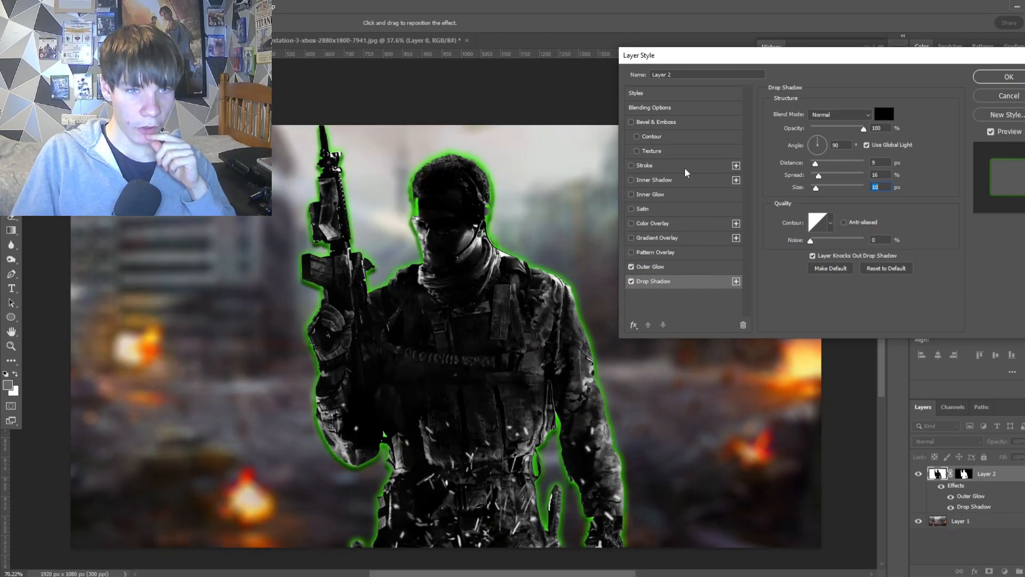
Try a black outside Stroke, switch it off, and apply the layer style with an Outer Glow size of 29 px
{"action": "left_click", "coordinate": [685, 167]}
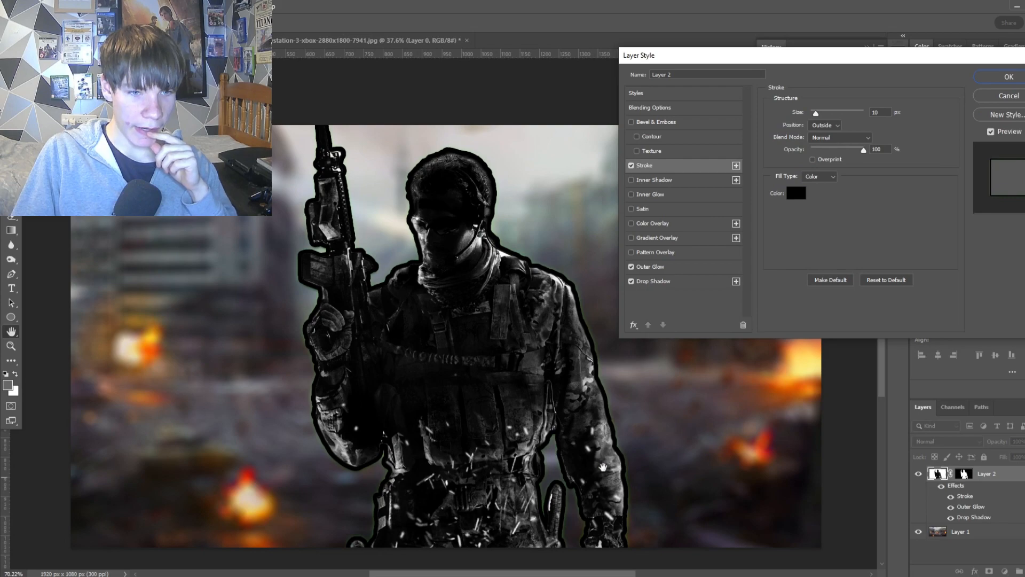
{"action": "left_click", "coordinate": [631, 166]}
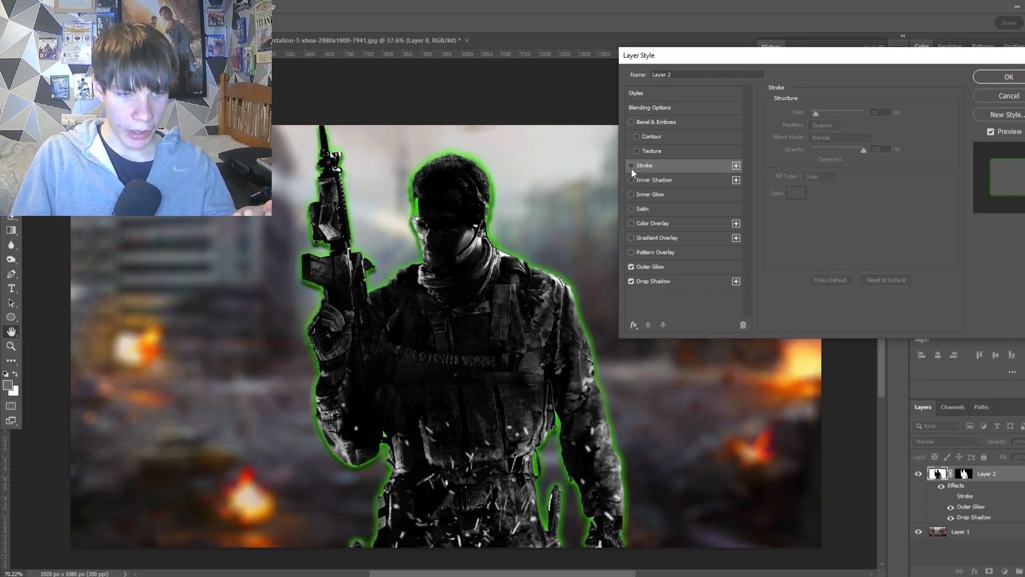
{"action": "left_click", "coordinate": [662, 266]}
{"action": "left_click_drag", "start_coordinate": [821, 227], "coordinate": [819, 223]}
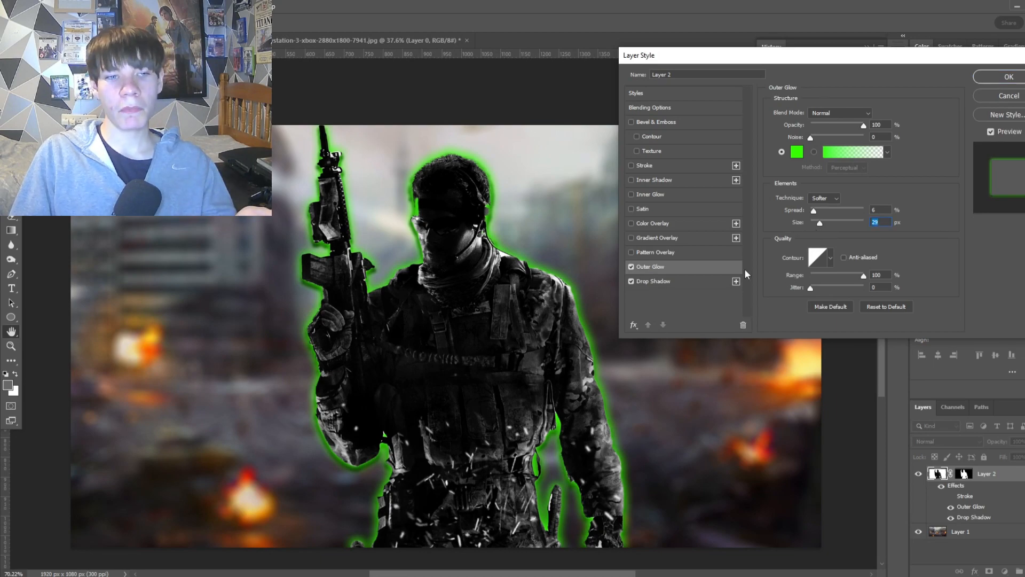
{"action": "left_click", "coordinate": [1002, 79]}
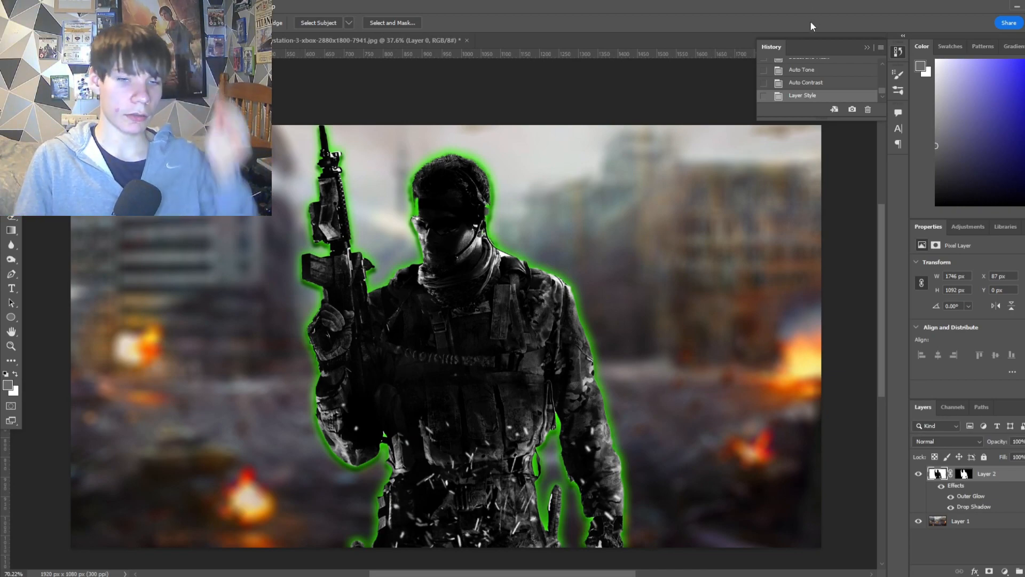
Create a linear Gradient Fill layer above the soldier layer
{"action": "scroll", "coordinate": [727, 296], "scroll_direction": "down", "scroll_amount": 1}
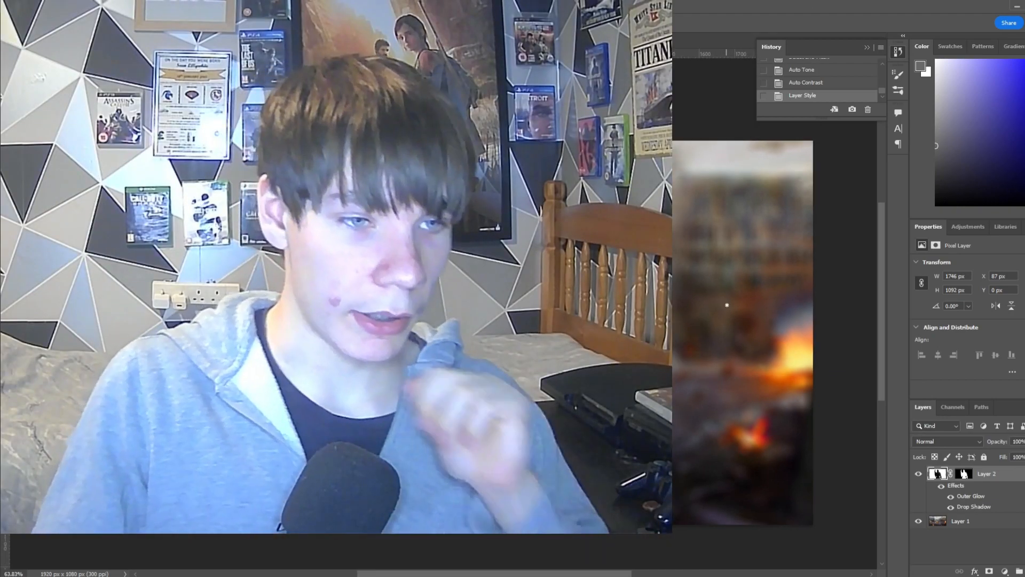
{"action": "scroll", "coordinate": [726, 305], "scroll_direction": "down", "scroll_amount": 1}
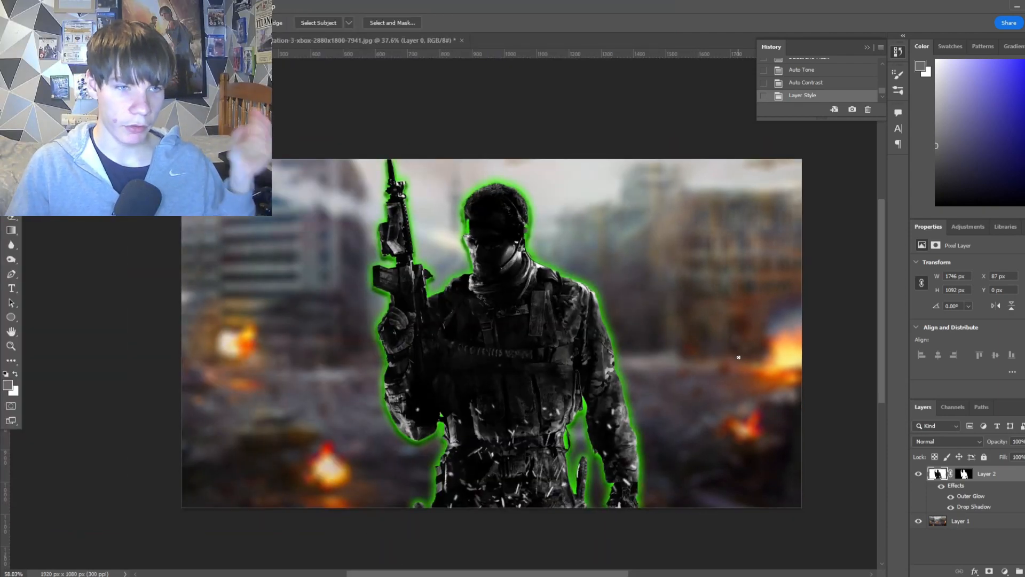
{"action": "scroll", "coordinate": [820, 337], "scroll_direction": "up", "scroll_amount": 2}
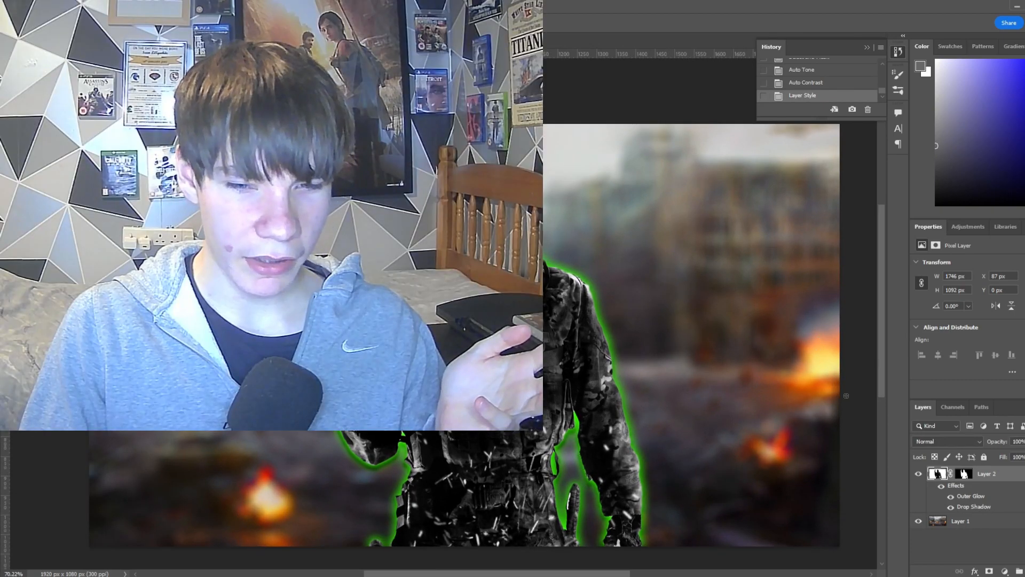
{"action": "left_click", "coordinate": [1004, 570]}
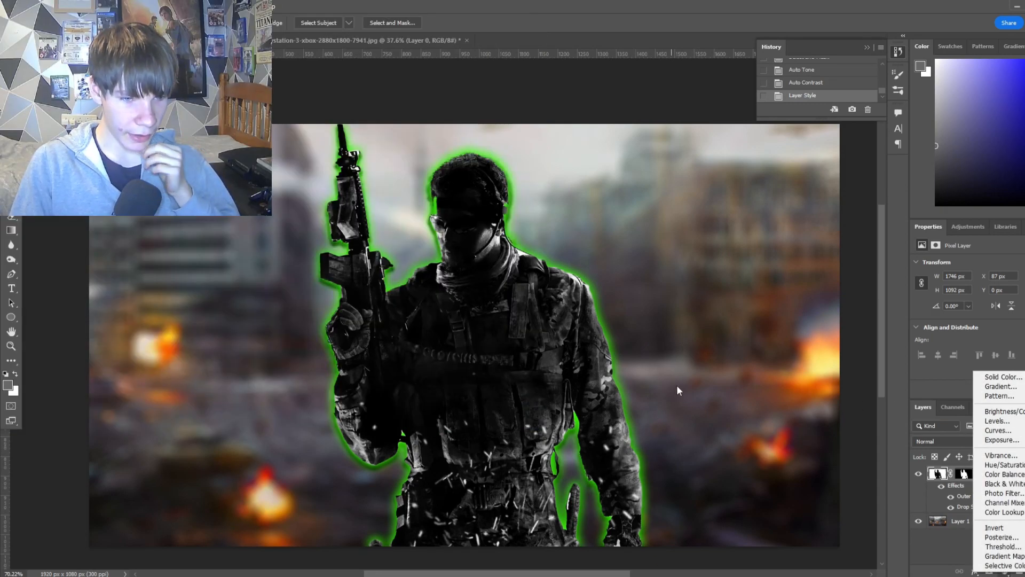
{"action": "left_click", "coordinate": [1000, 386]}
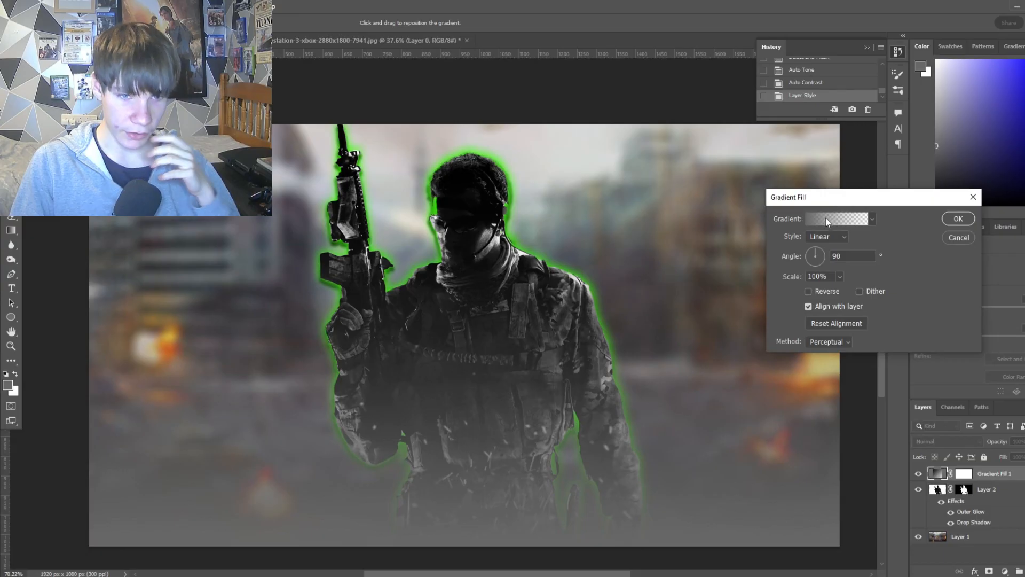
Change the gradient's starting colour stop to a fully saturated orange that fades to transparent
{"action": "left_click", "coordinate": [824, 217]}
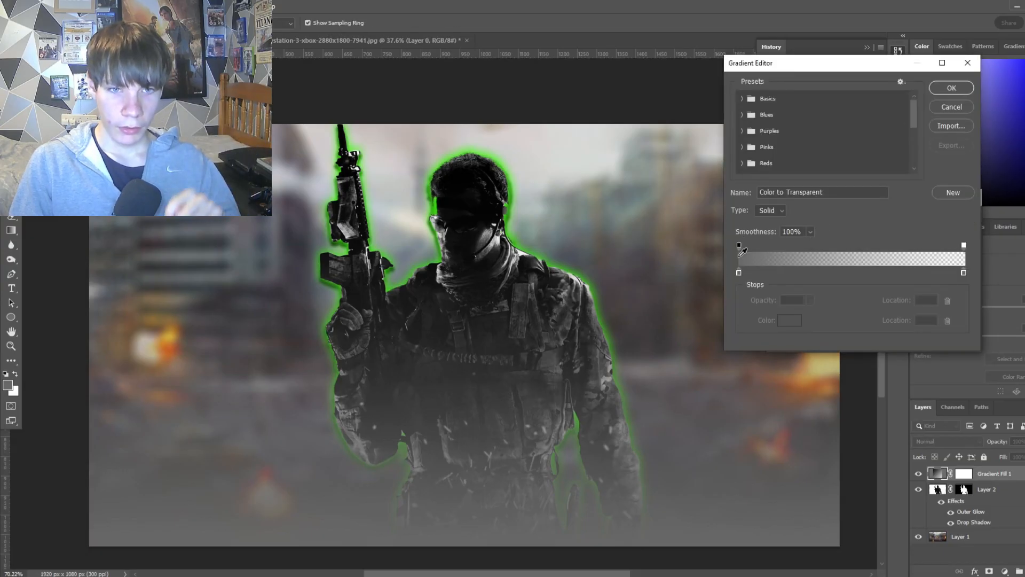
{"action": "left_click", "coordinate": [738, 270]}
{"action": "left_click", "coordinate": [782, 320]}
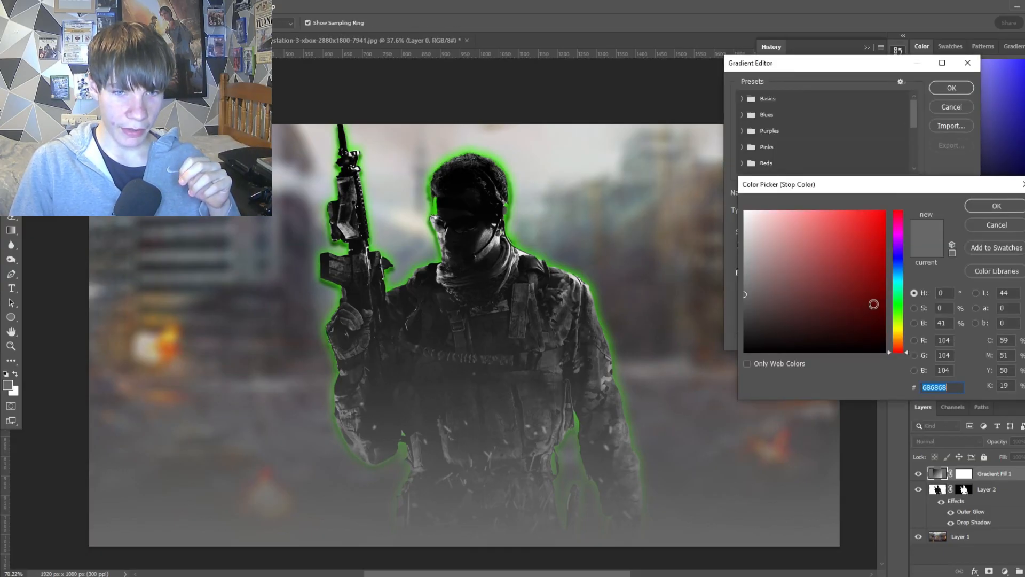
{"action": "left_click_drag", "start_coordinate": [901, 342], "coordinate": [901, 340]}
{"action": "left_click", "coordinate": [884, 211]}
{"action": "key", "text": "Return"}
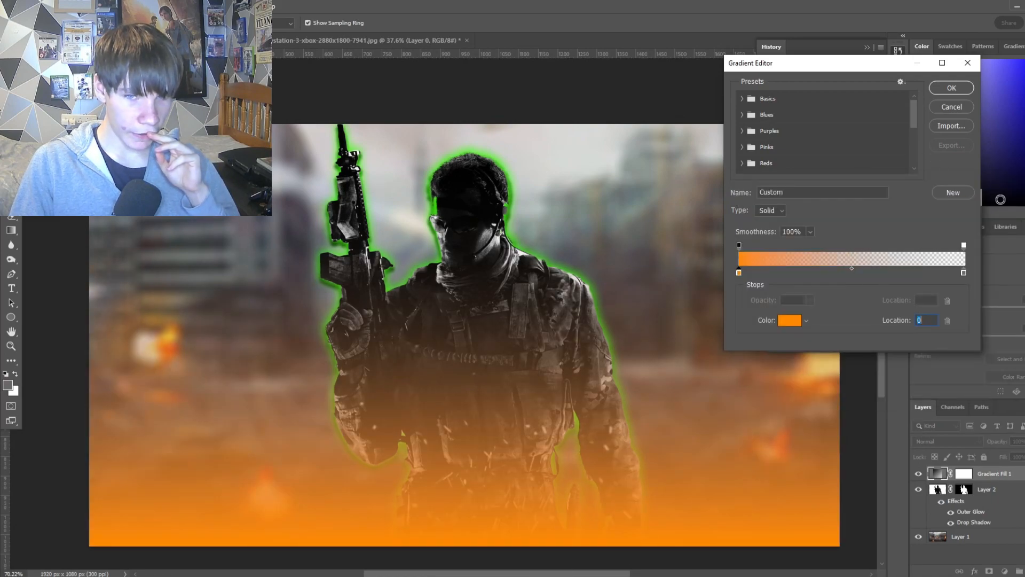
{"action": "left_click", "coordinate": [941, 91]}
Shift the orange gradient slightly down the canvas and place the soldier layer above the gradient fill
{"action": "left_click_drag", "start_coordinate": [687, 361], "coordinate": [690, 389]}
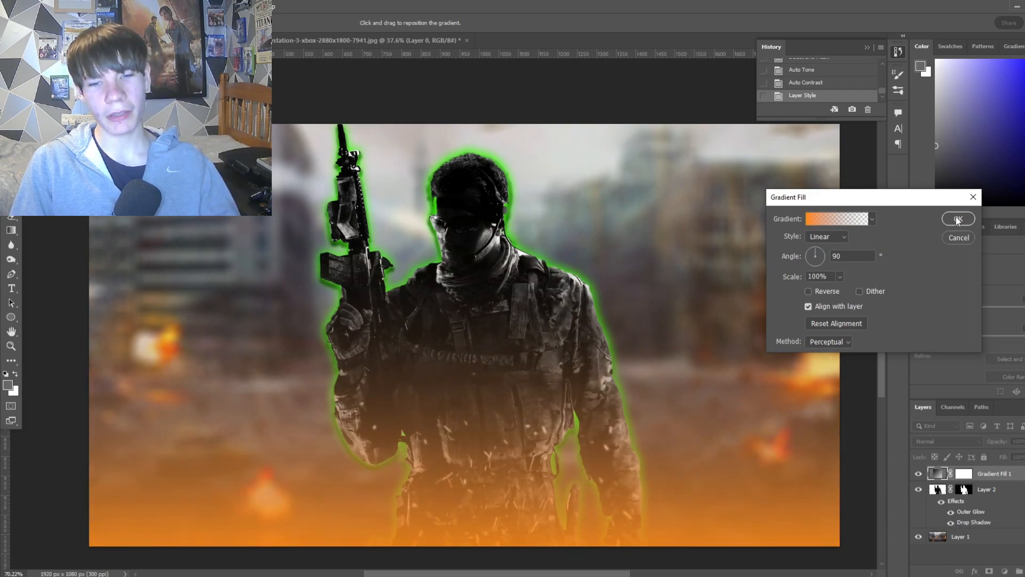
{"action": "key", "text": "Return"}
{"action": "left_click_drag", "start_coordinate": [993, 488], "coordinate": [969, 459]}
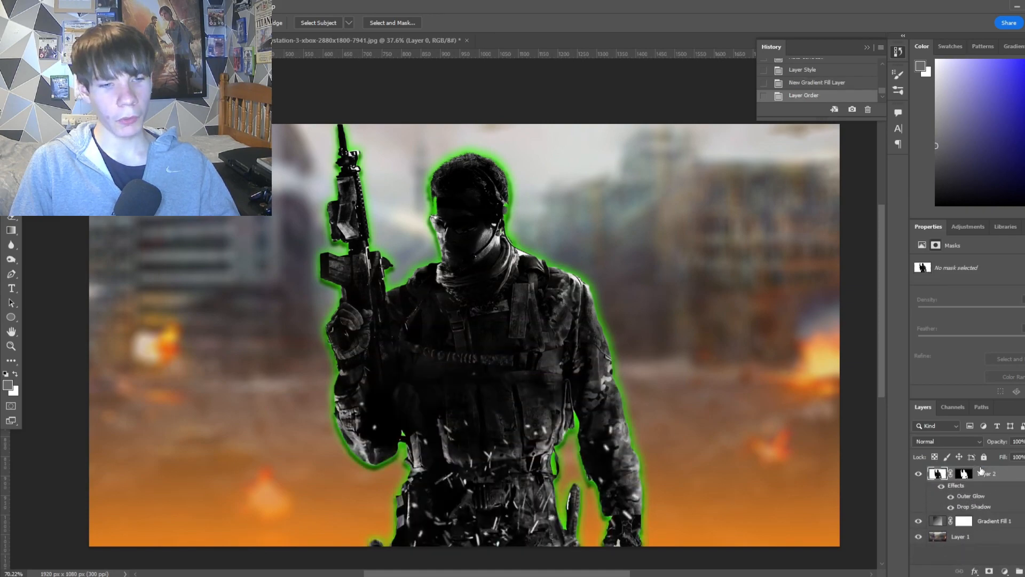
Move the blurred city background layer slightly upward with Free Transform, keeping the canvas filled
{"action": "scroll", "coordinate": [734, 392], "scroll_direction": "down", "scroll_amount": 1}
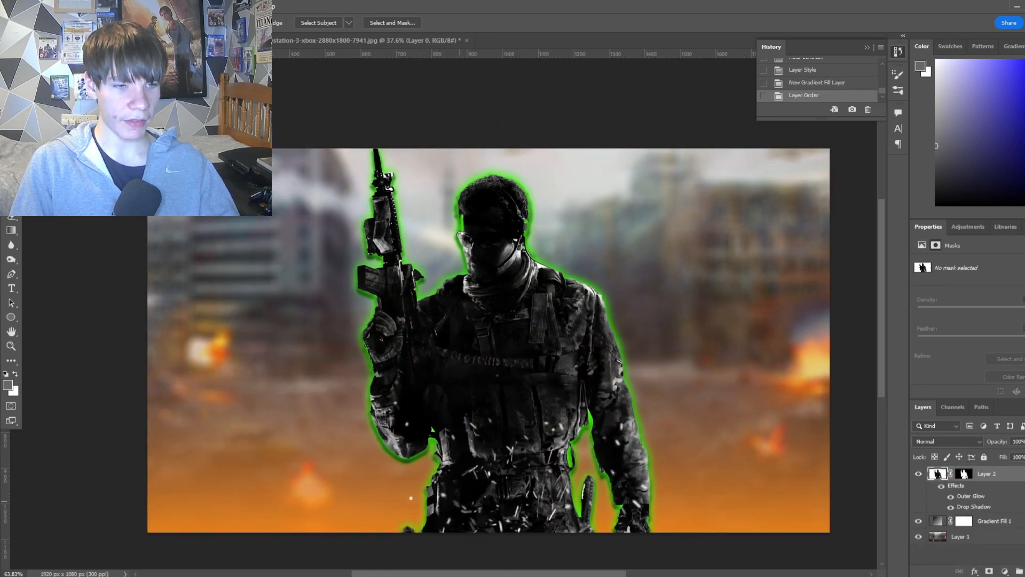
{"action": "key", "text": "v"}
{"action": "left_click", "coordinate": [235, 251]}
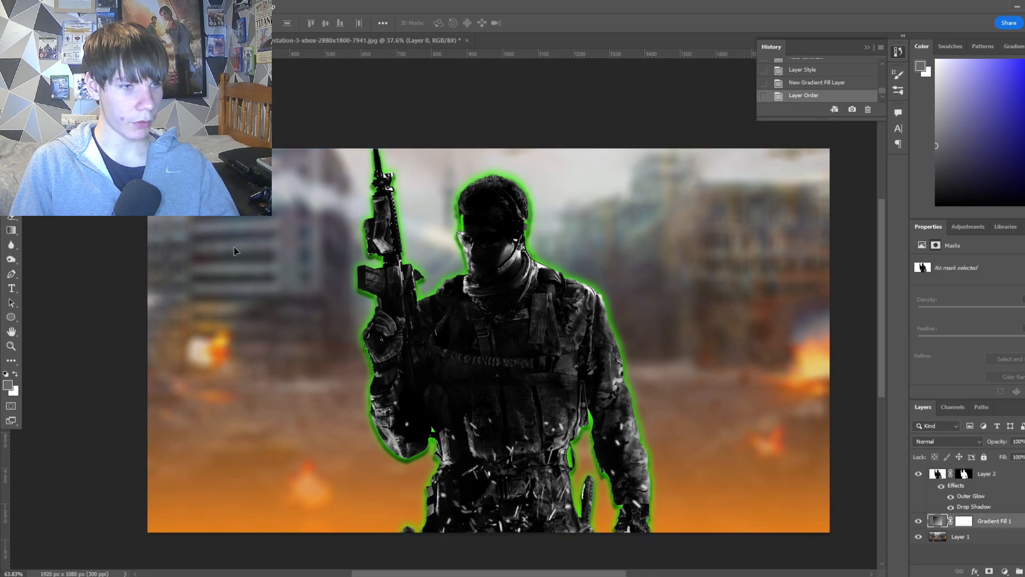
{"action": "left_click", "coordinate": [990, 538]}
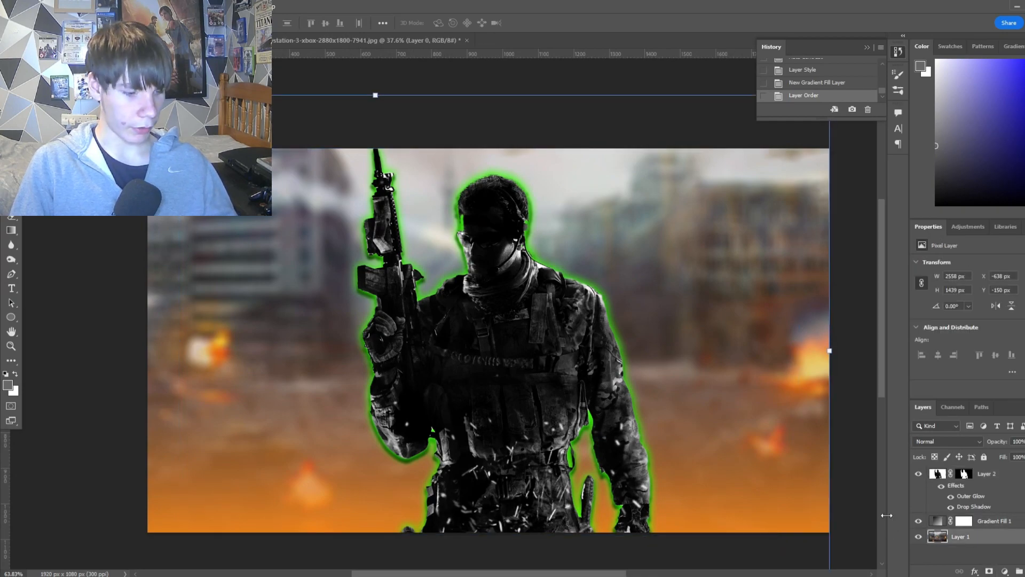
{"action": "key", "text": "ctrl+t"}
{"action": "left_click_drag", "start_coordinate": [761, 224], "coordinate": [755, 191]}
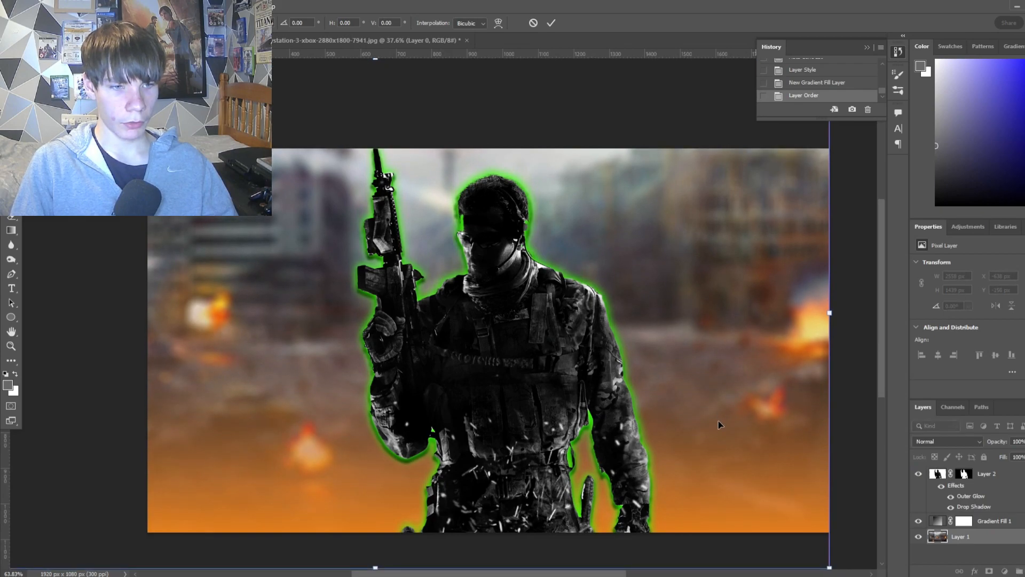
{"action": "scroll", "coordinate": [711, 422], "scroll_direction": "down", "scroll_amount": 1}
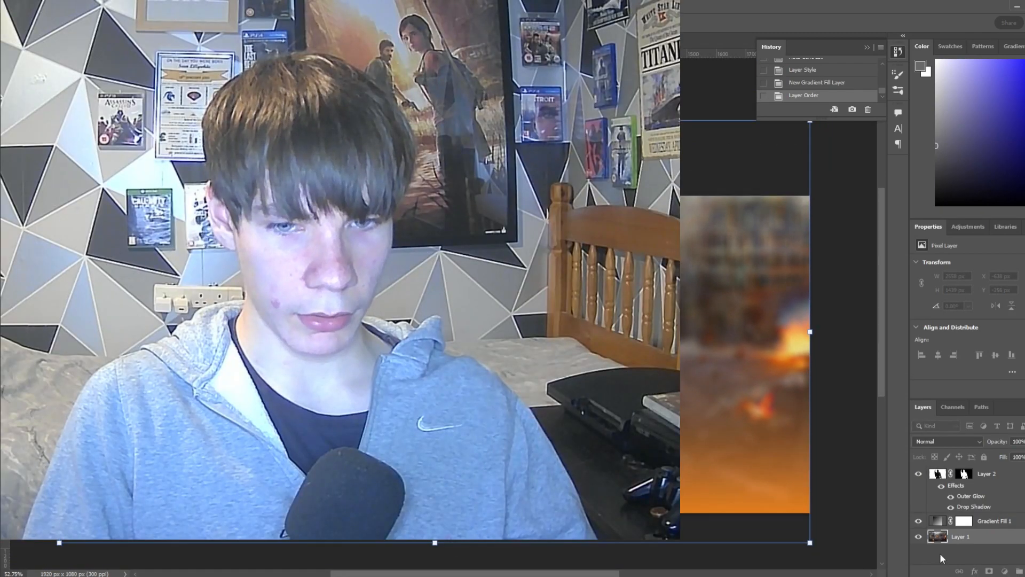
{"action": "left_click", "coordinate": [939, 553]}
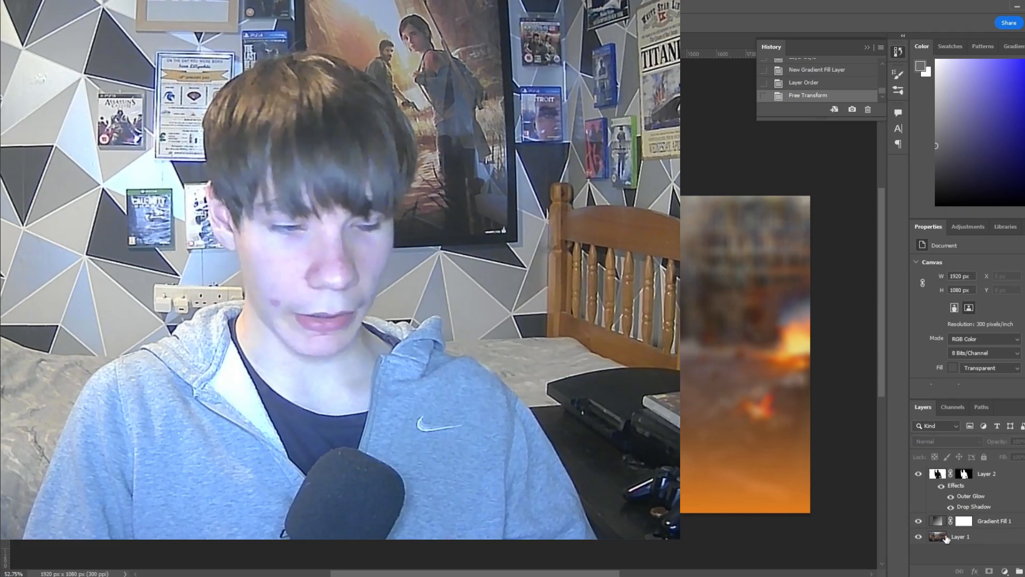
Open the head cut-out image s-6-head.png from the YT Stuff folder
{"action": "scroll", "coordinate": [763, 466], "scroll_direction": "up", "scroll_amount": 1}
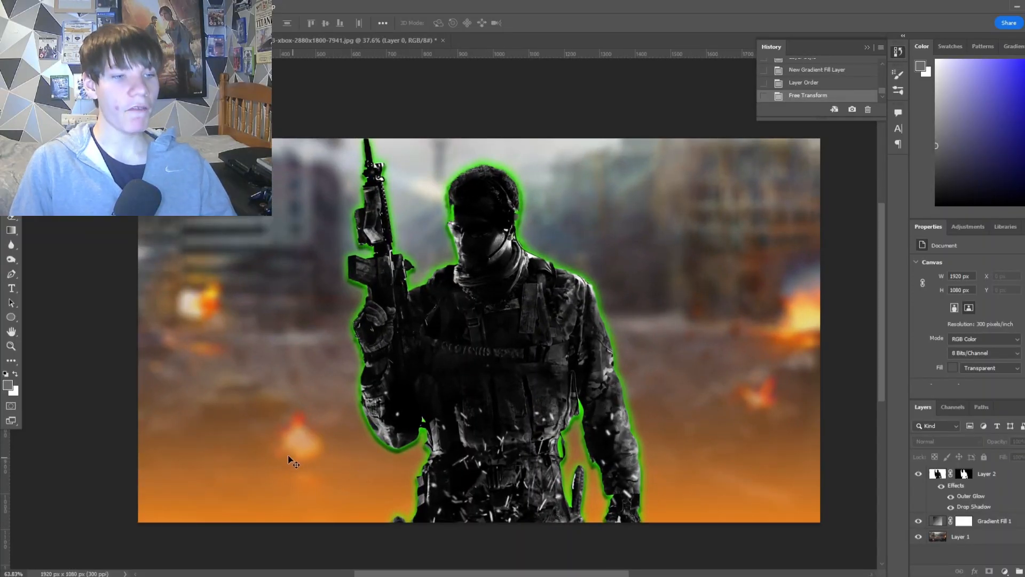
{"action": "scroll", "coordinate": [486, 280], "scroll_direction": "up", "scroll_amount": 1}
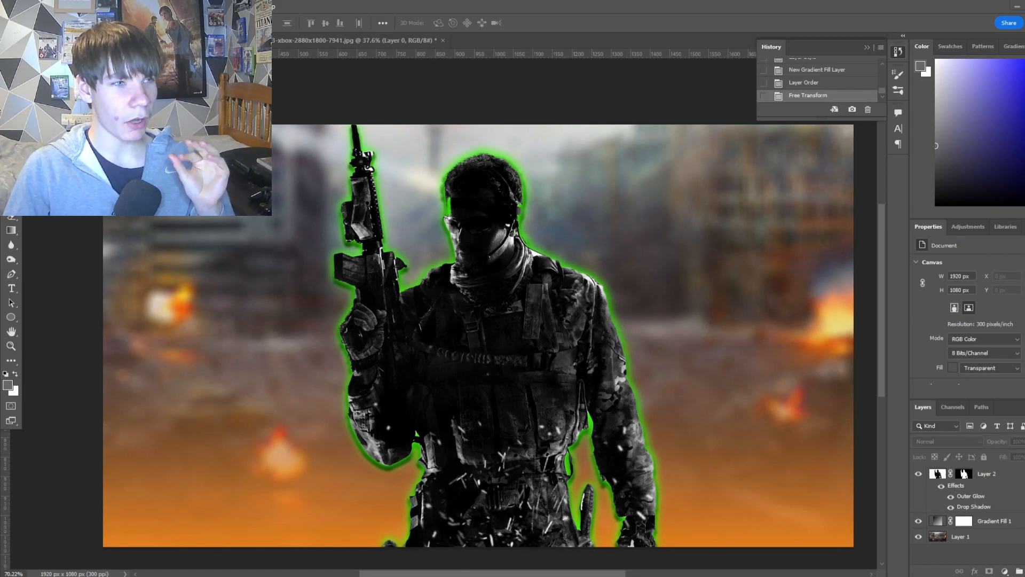
{"action": "left_click", "coordinate": [26, 7]}
{"action": "left_click", "coordinate": [32, 30]}
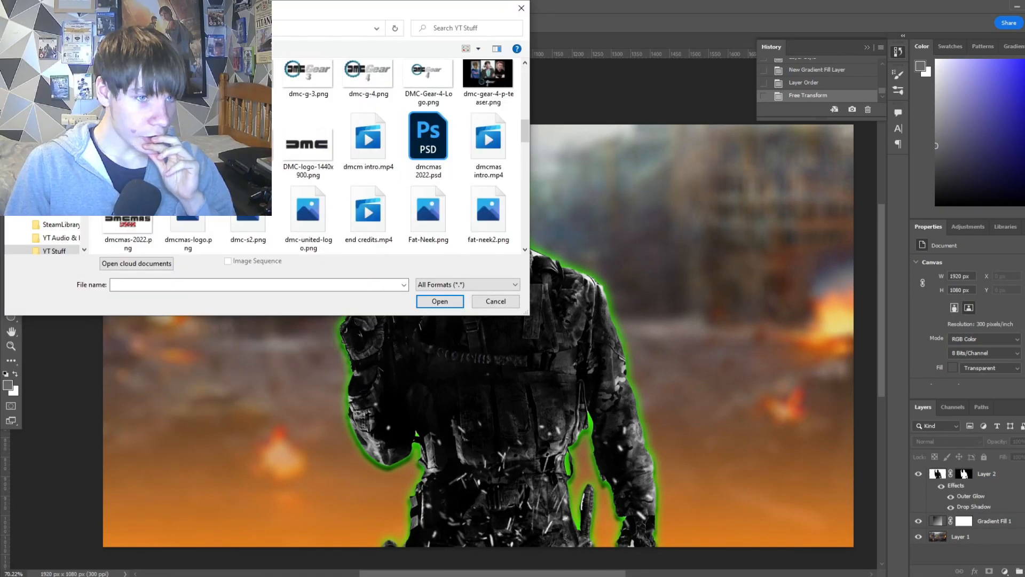
{"action": "scroll", "coordinate": [307, 154], "scroll_direction": "down", "scroll_amount": 3}
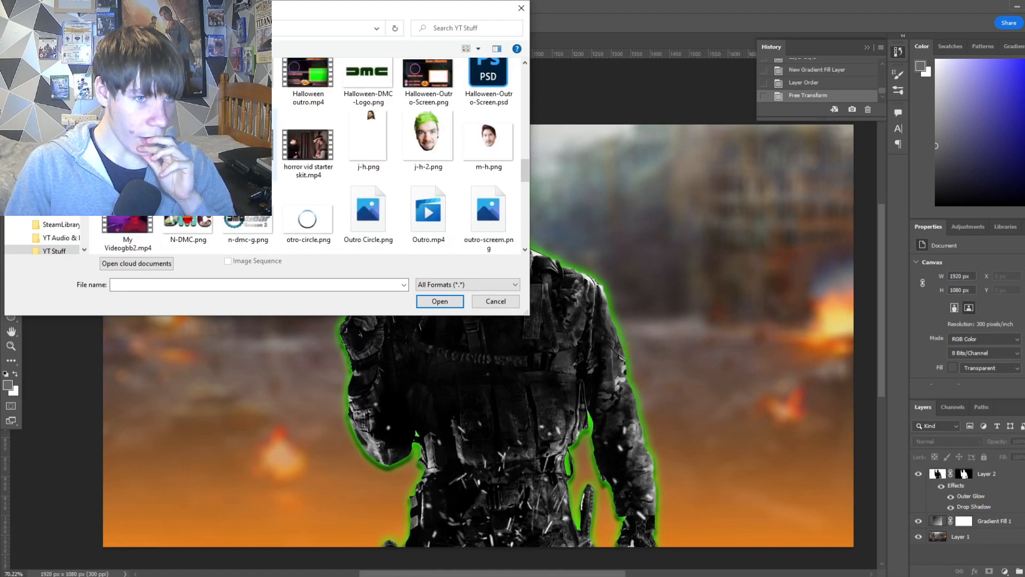
{"action": "scroll", "coordinate": [400, 154], "scroll_direction": "down", "scroll_amount": 5}
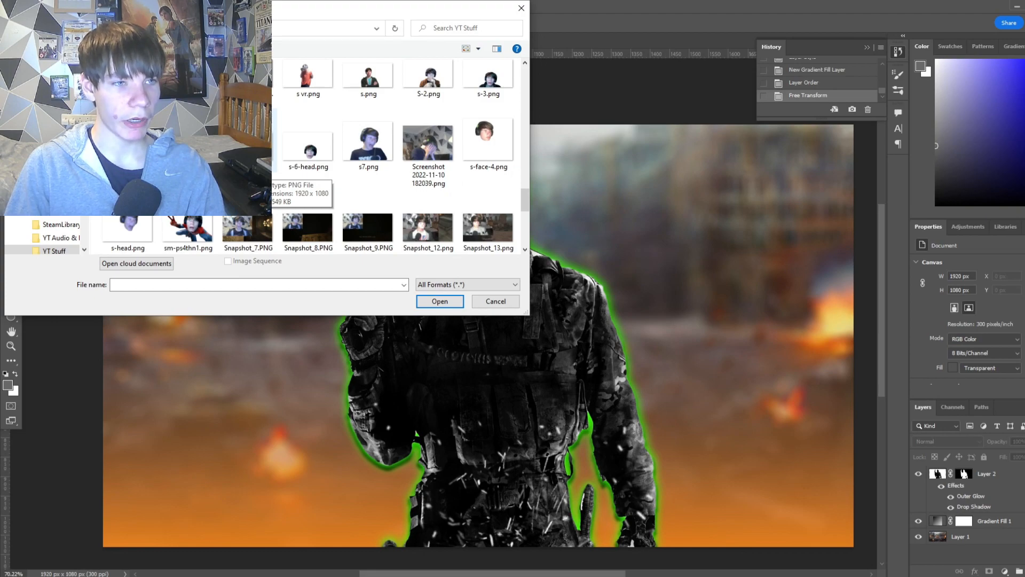
{"action": "scroll", "coordinate": [305, 176], "scroll_direction": "up", "scroll_amount": 1}
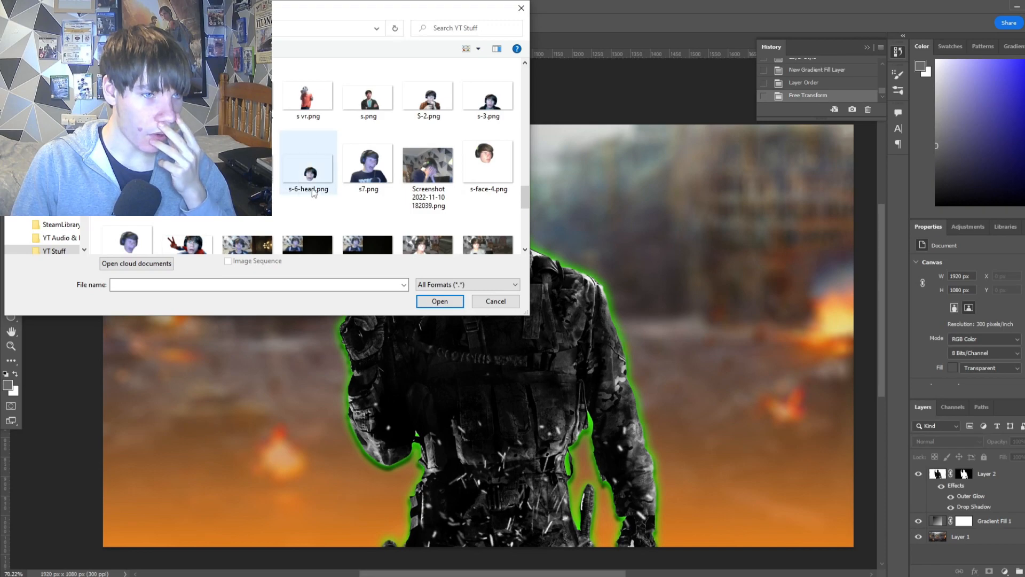
{"action": "double_click", "coordinate": [313, 194]}
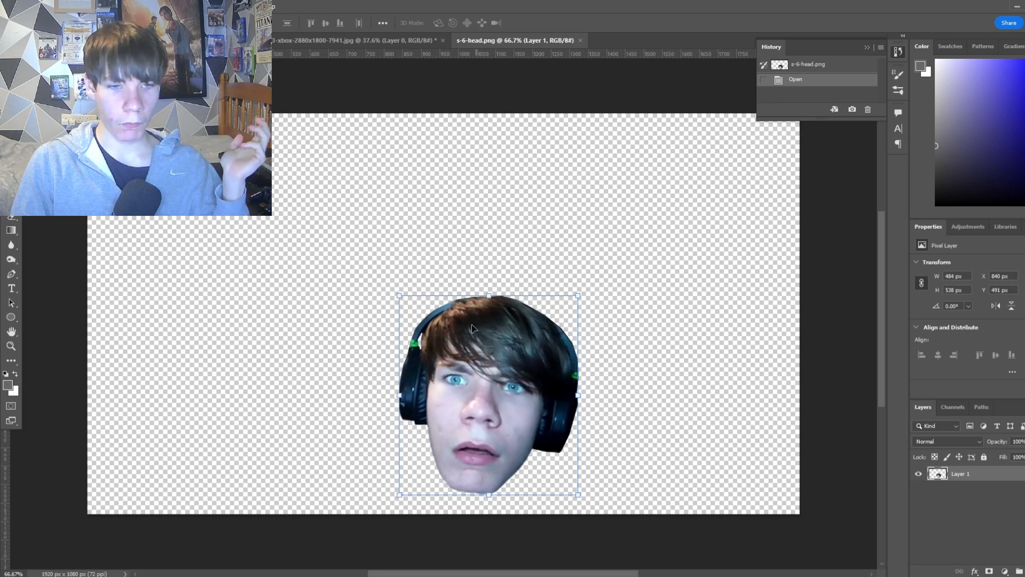
Bring the head cut-out into the composite as the top layer, shrink and rotate it about -5.5°, and place it over the soldier's head
{"action": "left_click_drag", "start_coordinate": [400, 295], "coordinate": [386, 282]}
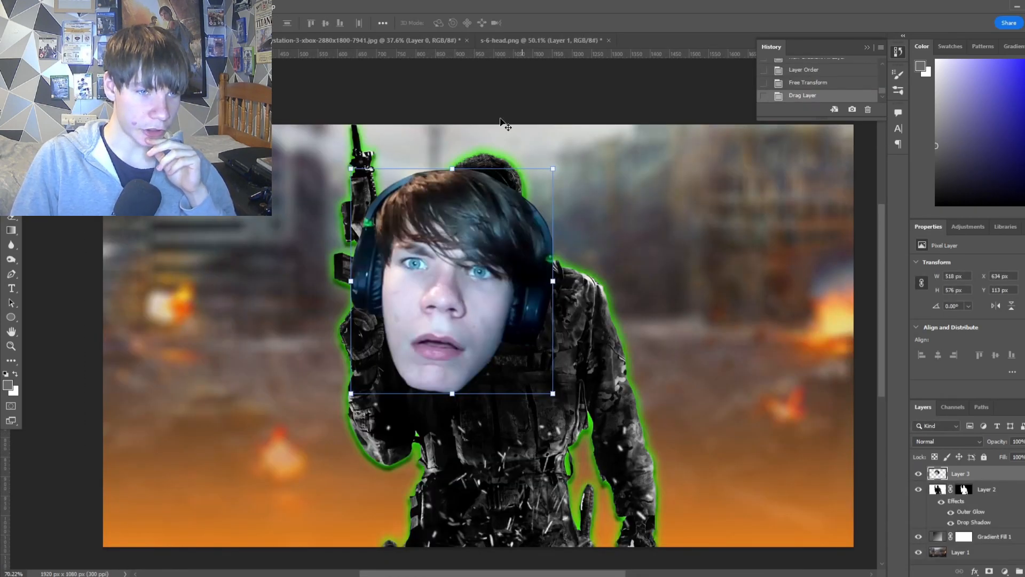
{"action": "left_click", "coordinate": [454, 155]}
{"action": "left_click", "coordinate": [452, 178]}
{"action": "left_click_drag", "start_coordinate": [450, 158], "coordinate": [439, 159]}
{"action": "left_click_drag", "start_coordinate": [447, 363], "coordinate": [493, 288]}
{"action": "left_click_drag", "start_coordinate": [507, 234], "coordinate": [507, 255]}
{"action": "scroll", "coordinate": [533, 277], "scroll_direction": "down", "scroll_amount": 1}
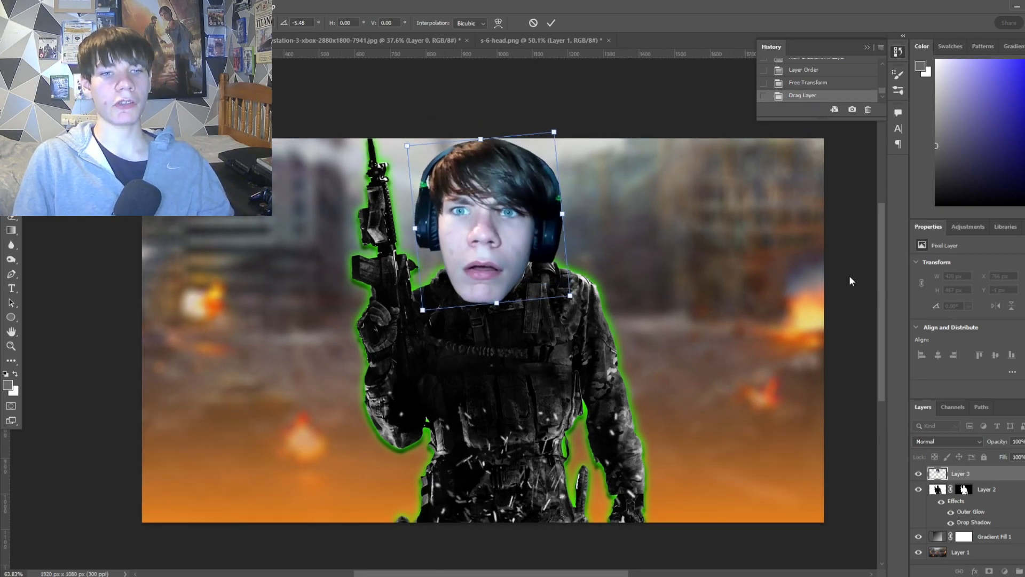
{"action": "key", "text": "Return"}
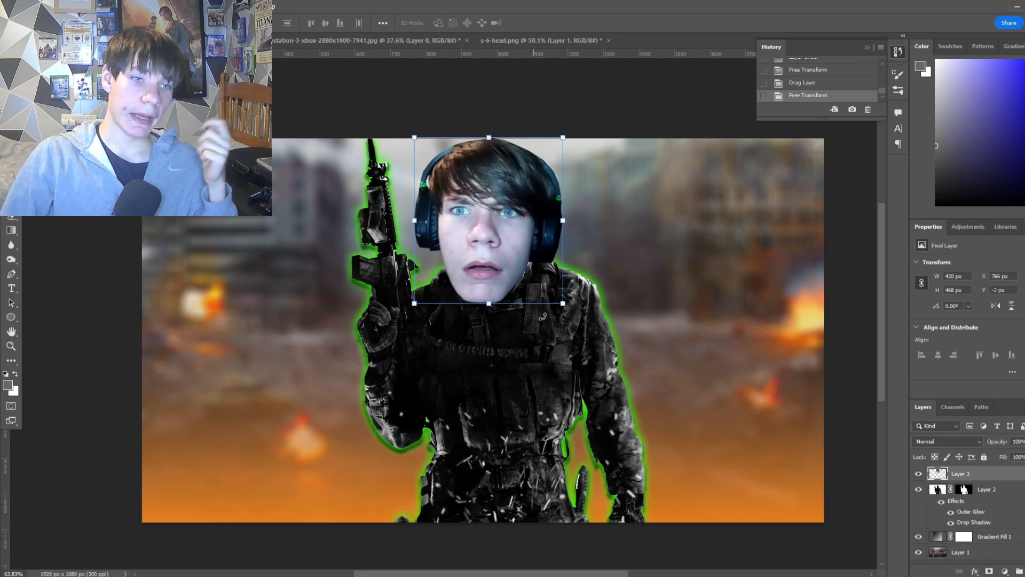
Enlarge the head layer to about 446 × 496 px and reposition it over the soldier's neck with its top at the canvas edge
{"action": "left_click_drag", "start_coordinate": [562, 303], "coordinate": [567, 308]}
{"action": "left_click_drag", "start_coordinate": [506, 245], "coordinate": [508, 245]}
{"action": "key", "text": "Return"}
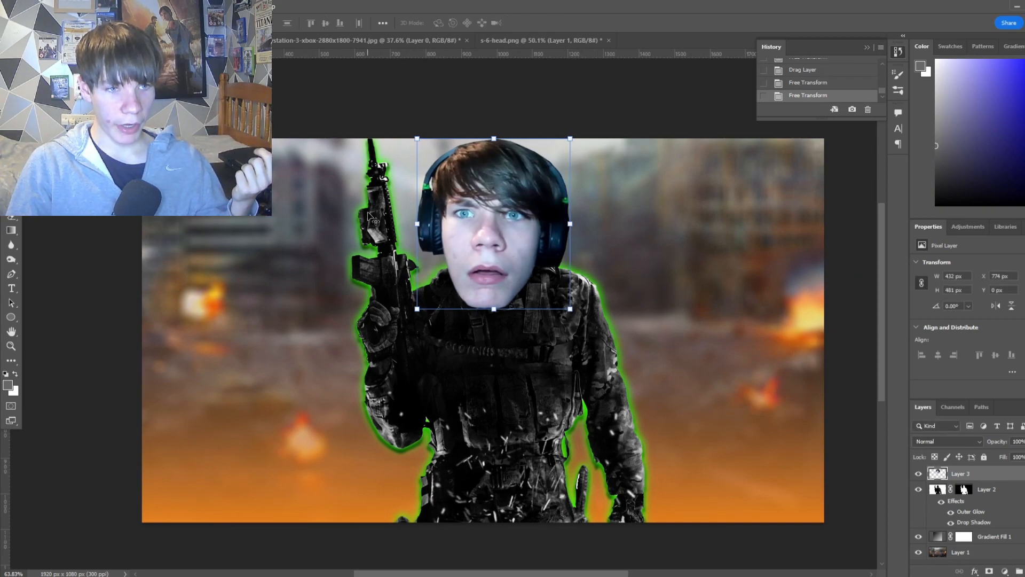
{"action": "scroll", "coordinate": [369, 216], "scroll_direction": "down", "scroll_amount": 1}
{"action": "left_click_drag", "start_coordinate": [461, 212], "coordinate": [465, 217]}
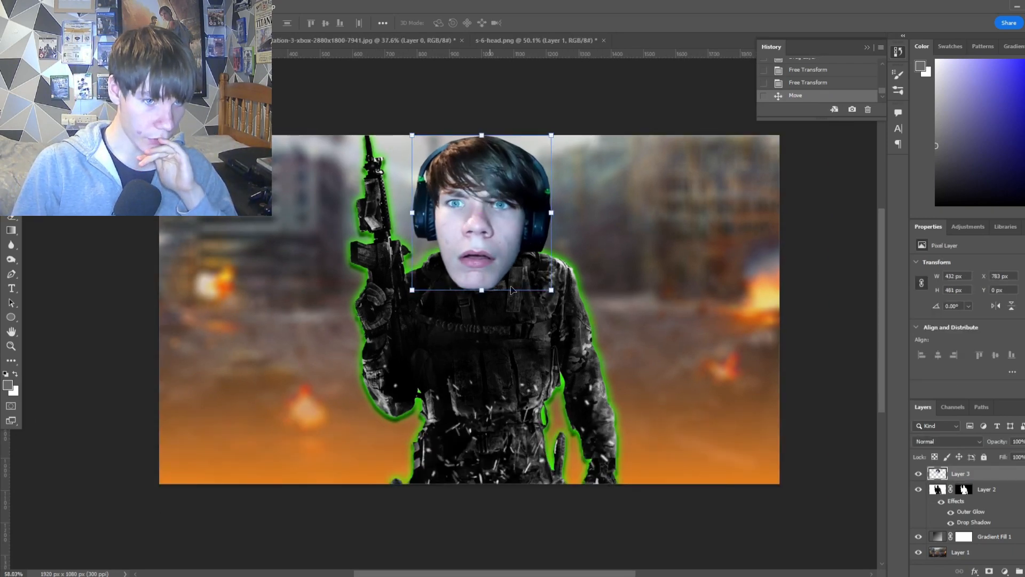
{"action": "left_click_drag", "start_coordinate": [553, 291], "coordinate": [558, 296]}
{"action": "left_click_drag", "start_coordinate": [497, 246], "coordinate": [495, 243]}
{"action": "key", "text": "Return"}
Try nudging the head layer up slightly at close view, and remove that move from the history
{"action": "scroll", "coordinate": [556, 278], "scroll_direction": "up", "scroll_amount": 3}
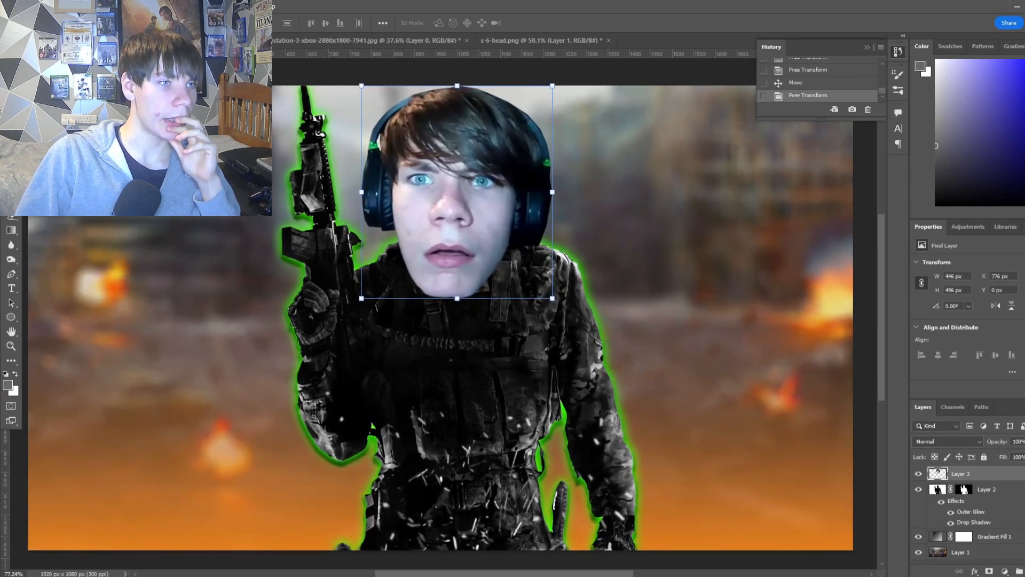
{"action": "scroll", "coordinate": [427, 184], "scroll_direction": "up", "scroll_amount": 1}
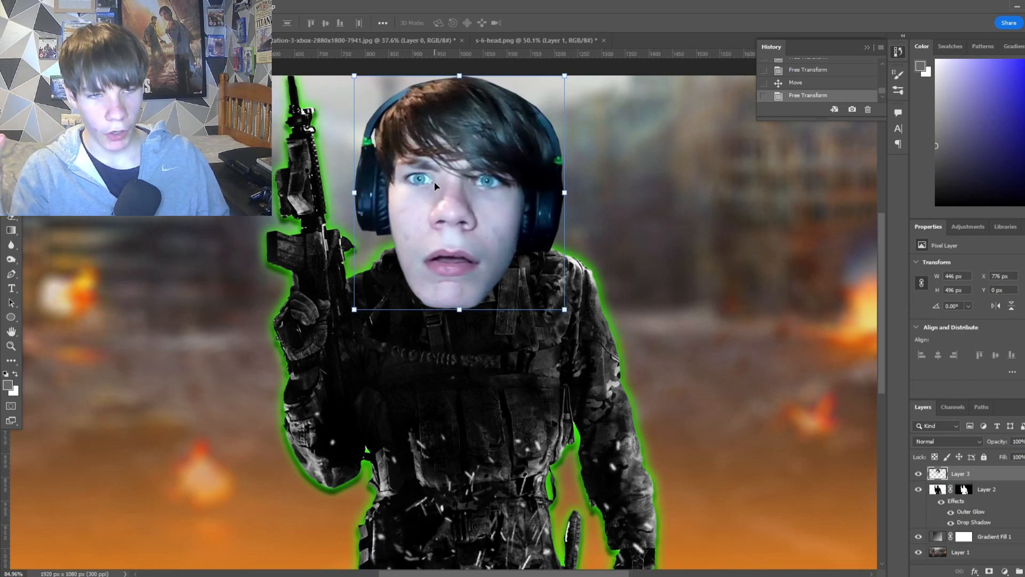
{"action": "scroll", "coordinate": [434, 181], "scroll_direction": "up", "scroll_amount": 5}
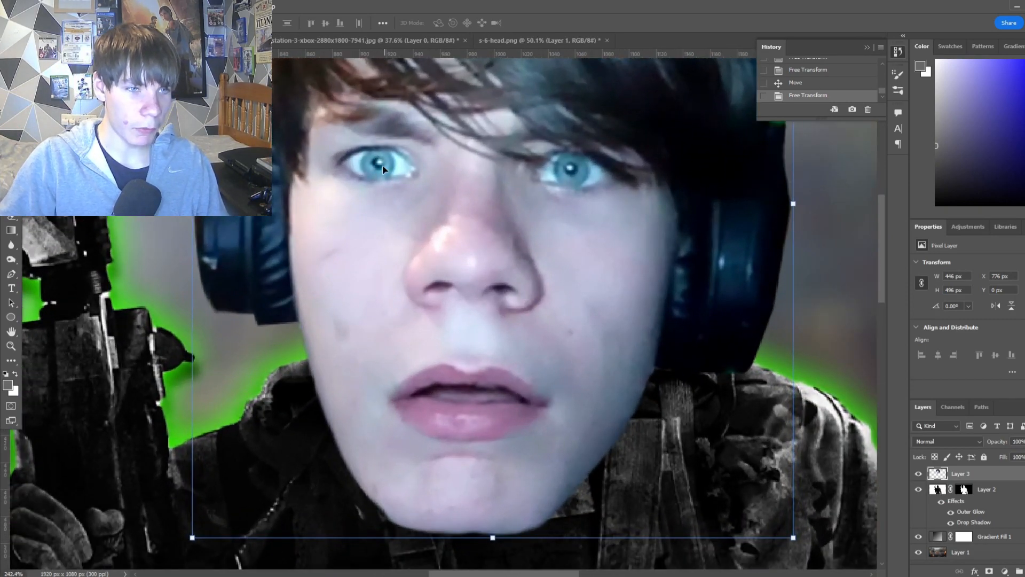
{"action": "left_click_drag", "start_coordinate": [879, 269], "coordinate": [881, 245]}
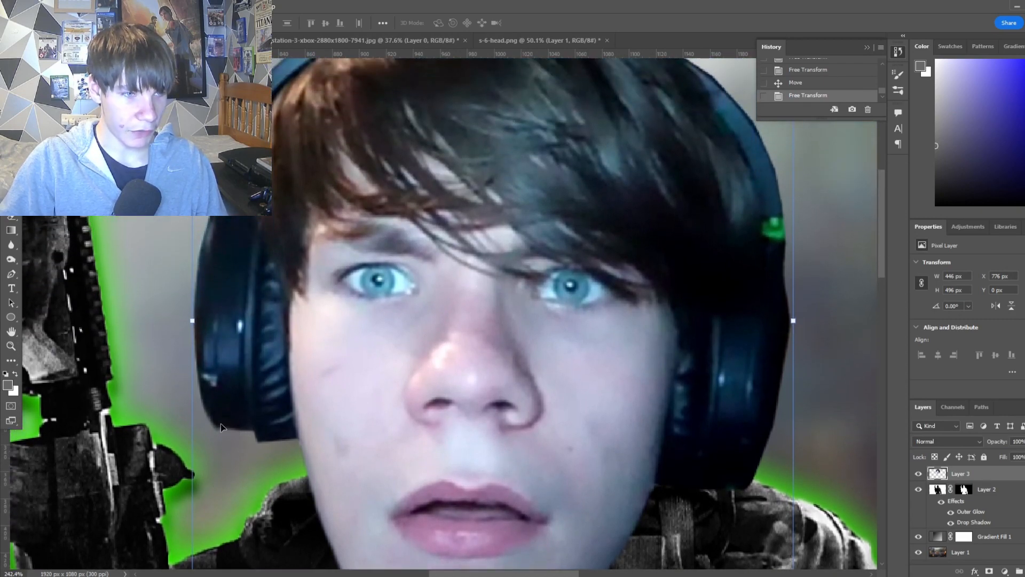
{"action": "scroll", "coordinate": [243, 187], "scroll_direction": "down", "scroll_amount": 3}
{"action": "scroll", "coordinate": [233, 135], "scroll_direction": "up", "scroll_amount": 3}
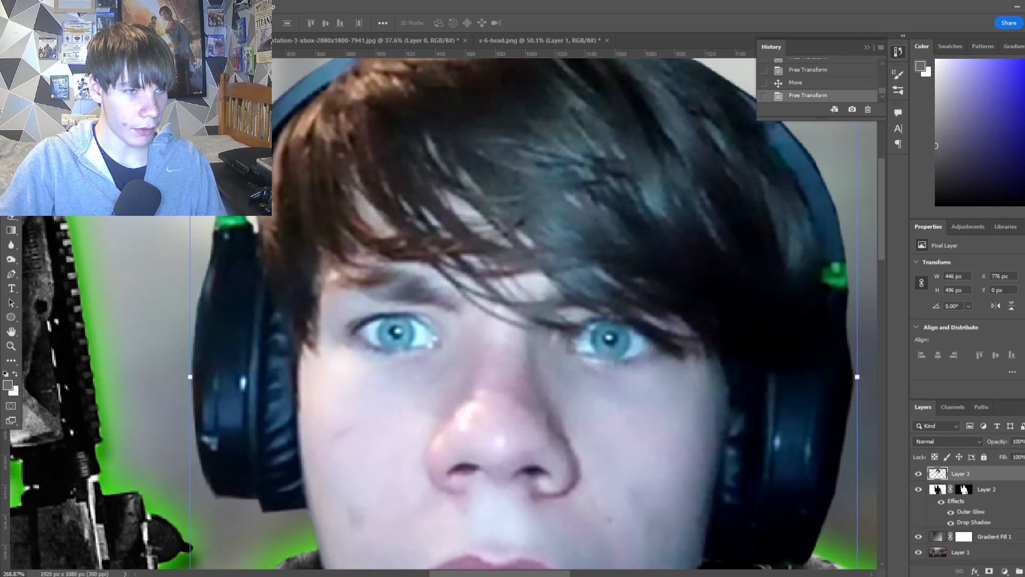
{"action": "left_click_drag", "start_coordinate": [369, 384], "coordinate": [345, 342]}
{"action": "scroll", "coordinate": [565, 390], "scroll_direction": "down", "scroll_amount": 3}
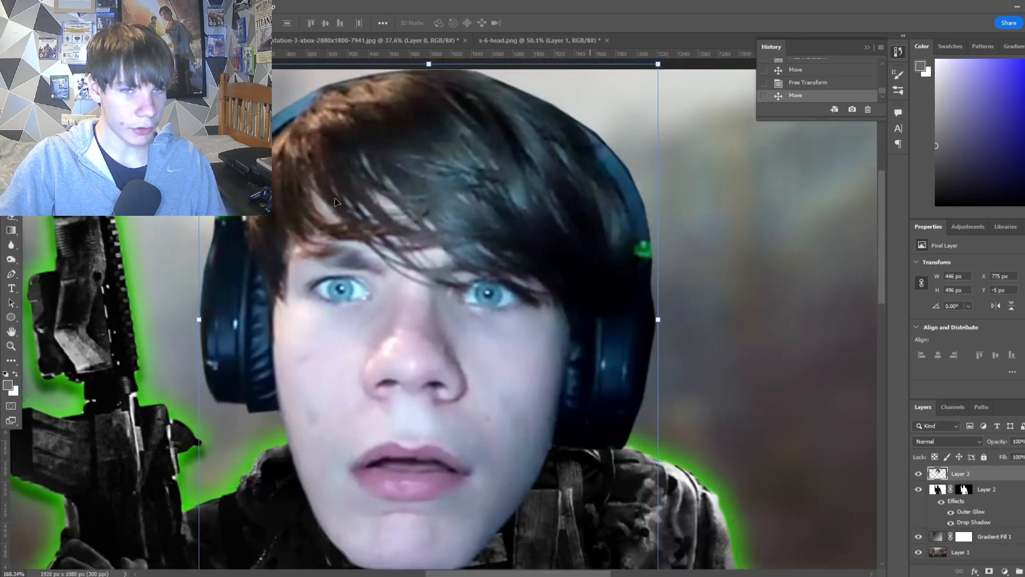
{"action": "scroll", "coordinate": [283, 208], "scroll_direction": "down", "scroll_amount": 1}
{"action": "left_click", "coordinate": [867, 109]}
{"action": "left_click", "coordinate": [482, 220]}
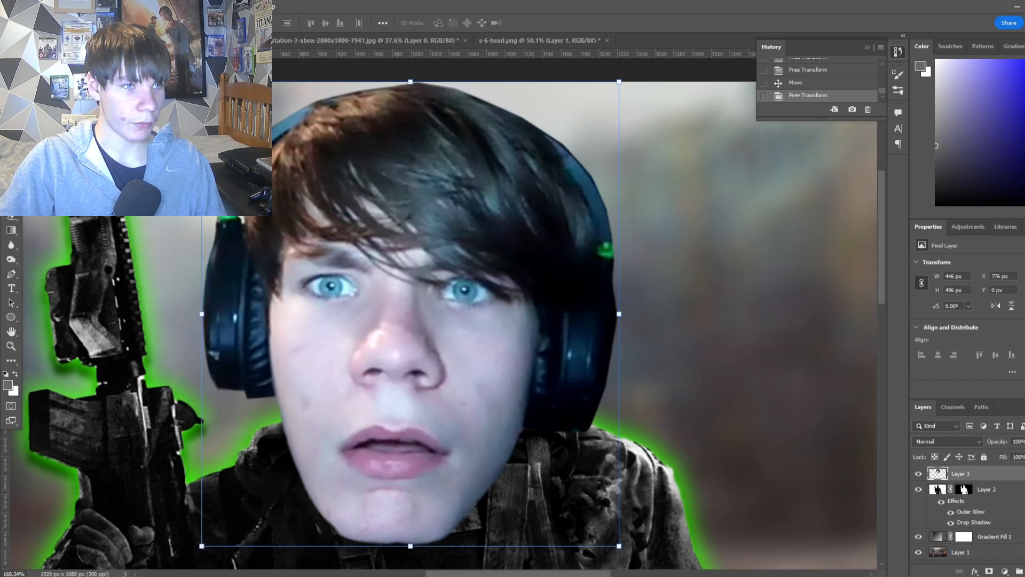
{"action": "left_click", "coordinate": [241, 7]}
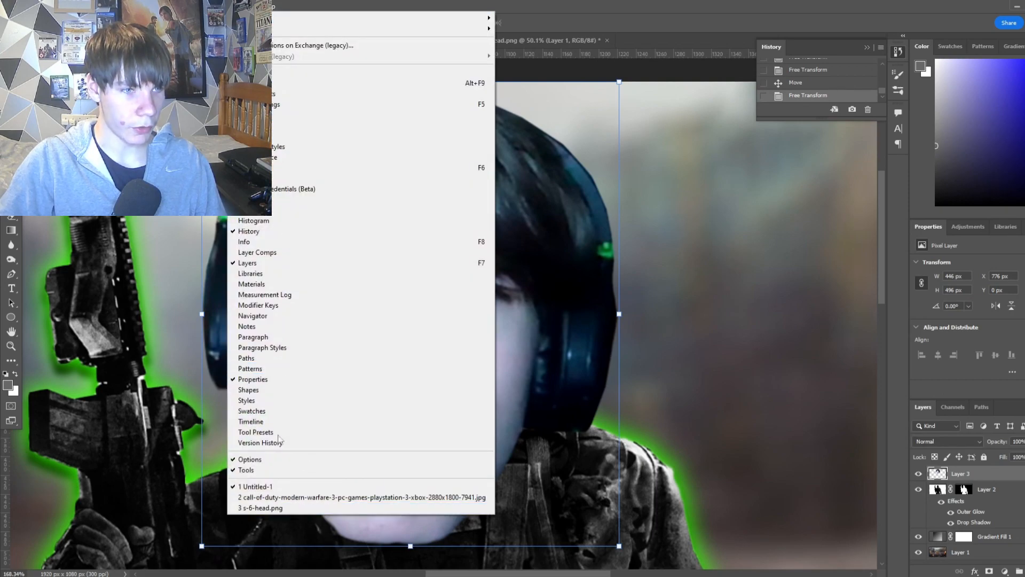
{"action": "scroll", "coordinate": [438, 214], "scroll_direction": "up", "scroll_amount": 2}
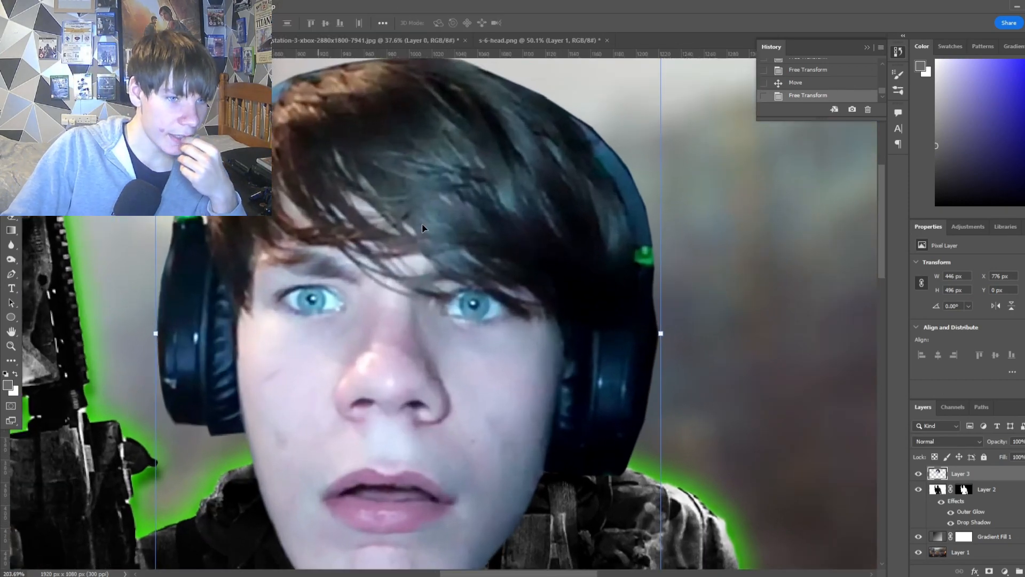
{"action": "scroll", "coordinate": [354, 297], "scroll_direction": "down", "scroll_amount": 2}
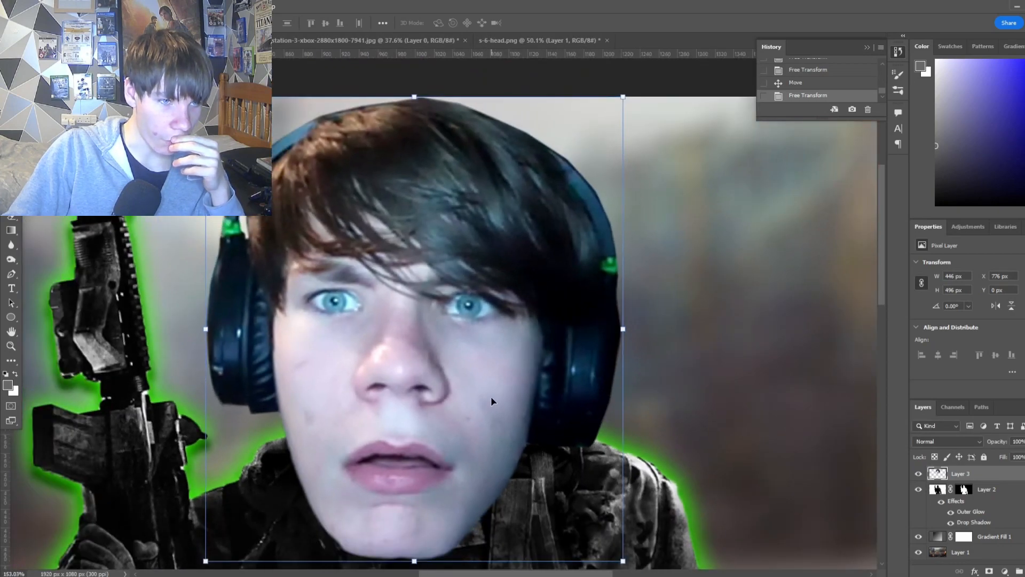
{"action": "scroll", "coordinate": [491, 396], "scroll_direction": "down", "scroll_amount": 5}
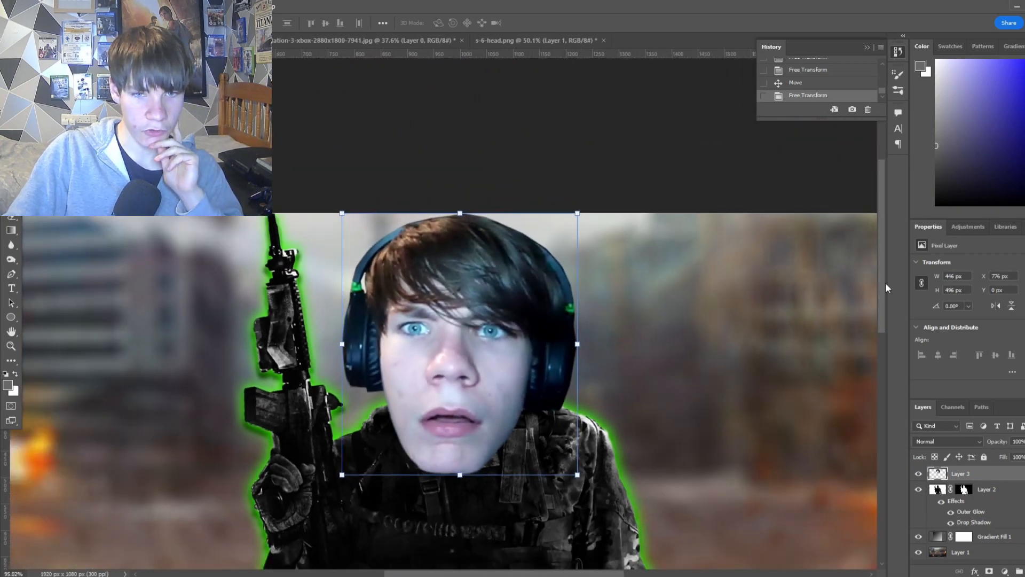
{"action": "scroll", "coordinate": [885, 289], "scroll_direction": "down", "scroll_amount": 3}
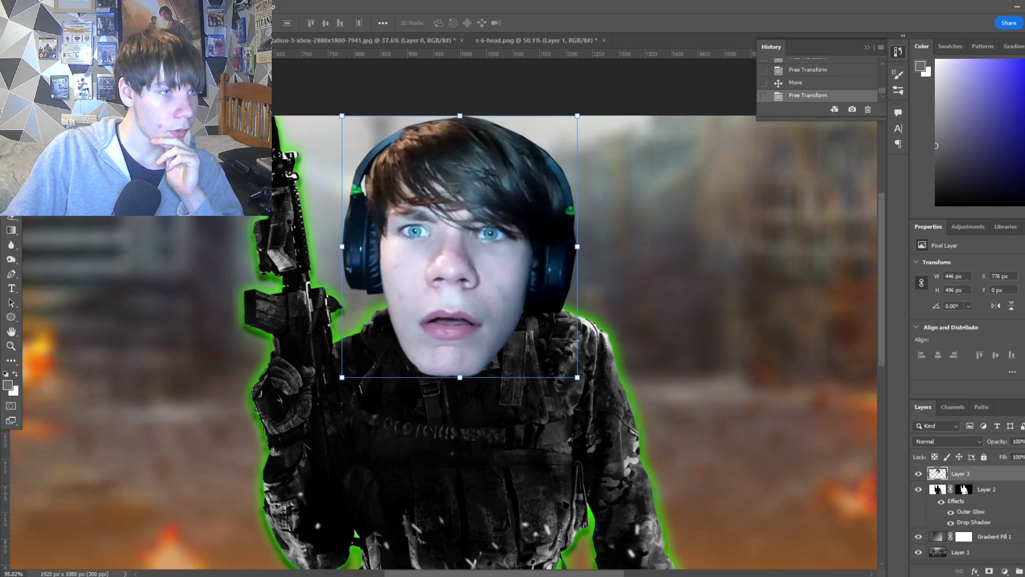
Try Auto Tone on the head layer, and remove the adjustment from the history
{"action": "key", "text": "alt+i"}
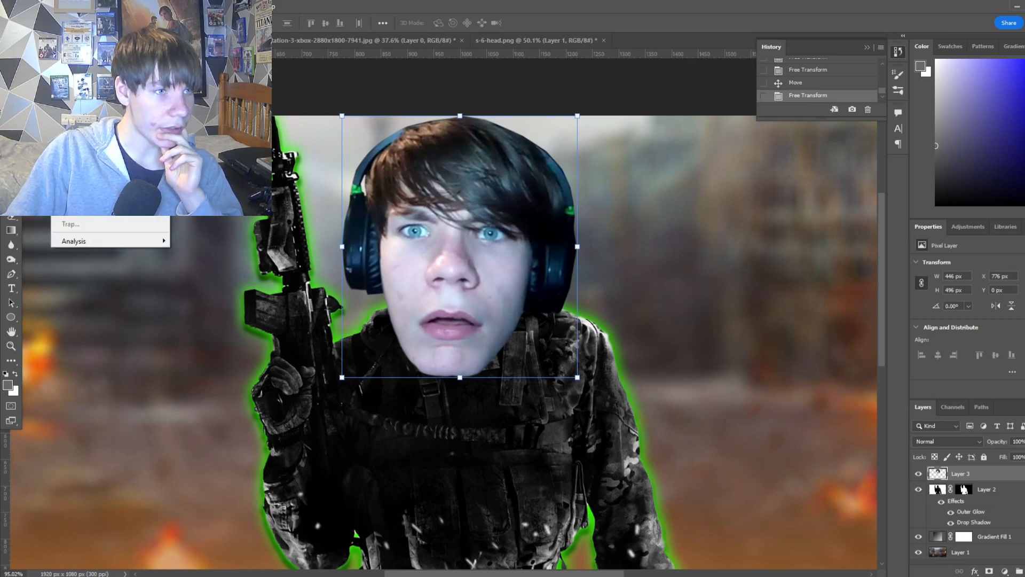
{"action": "key", "text": "ctrl+shift+l"}
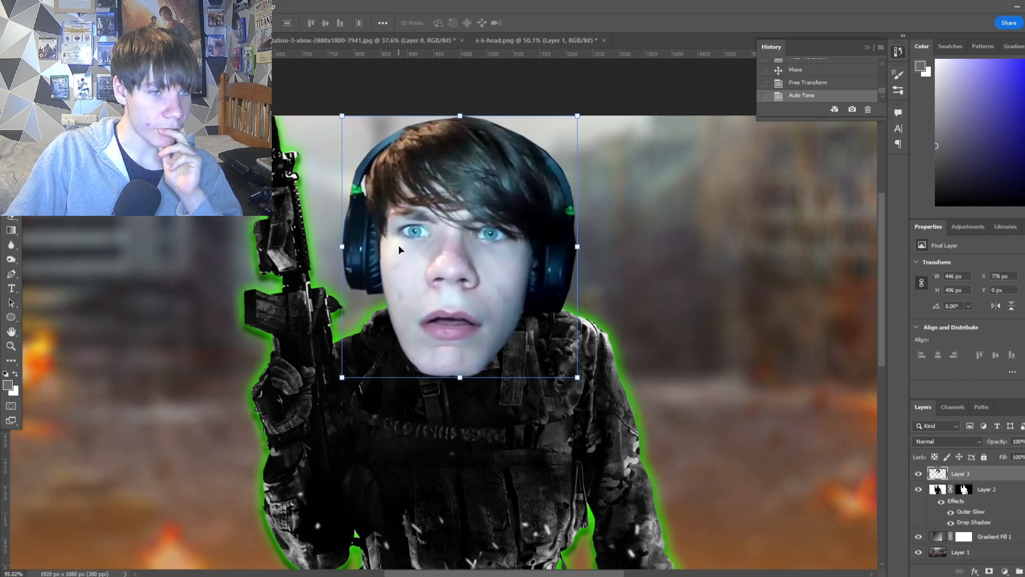
{"action": "scroll", "coordinate": [424, 275], "scroll_direction": "up", "scroll_amount": 3}
{"action": "scroll", "coordinate": [403, 296], "scroll_direction": "down", "scroll_amount": 3}
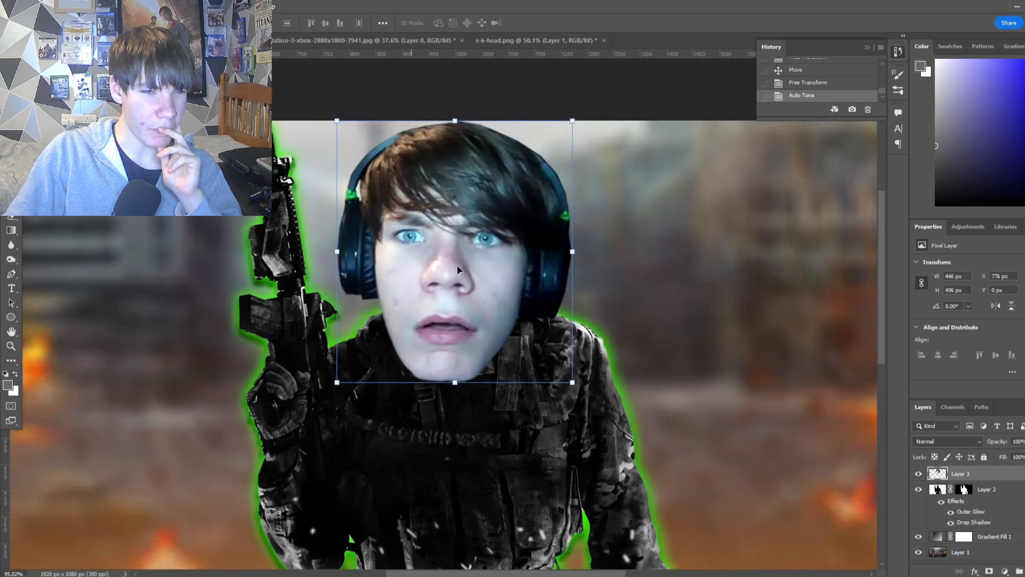
{"action": "left_click", "coordinate": [867, 109]}
{"action": "left_click", "coordinate": [483, 217]}
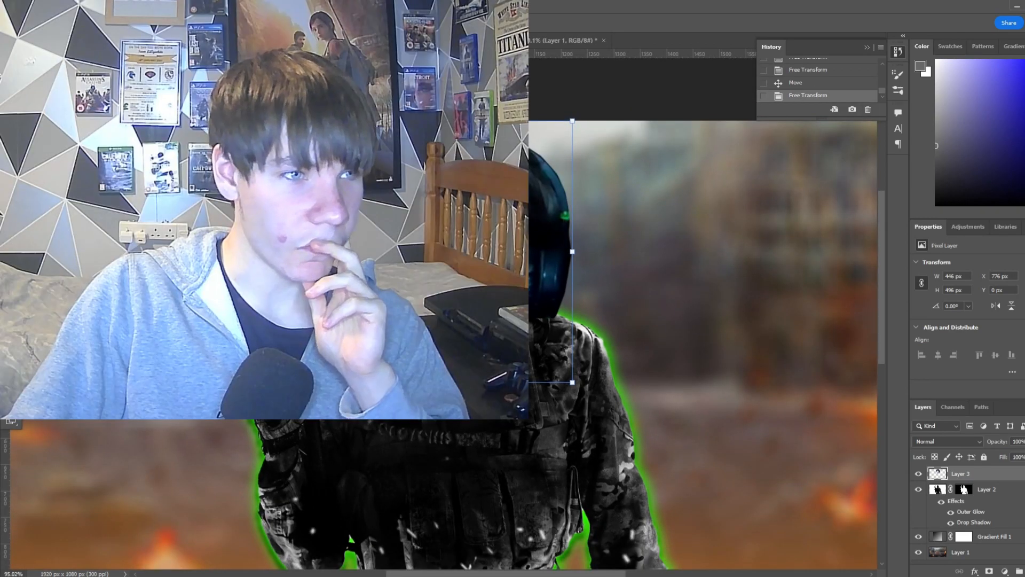
Apply Auto Contrast to the head layer
{"action": "key", "text": "ctrl+shift+alt+l"}
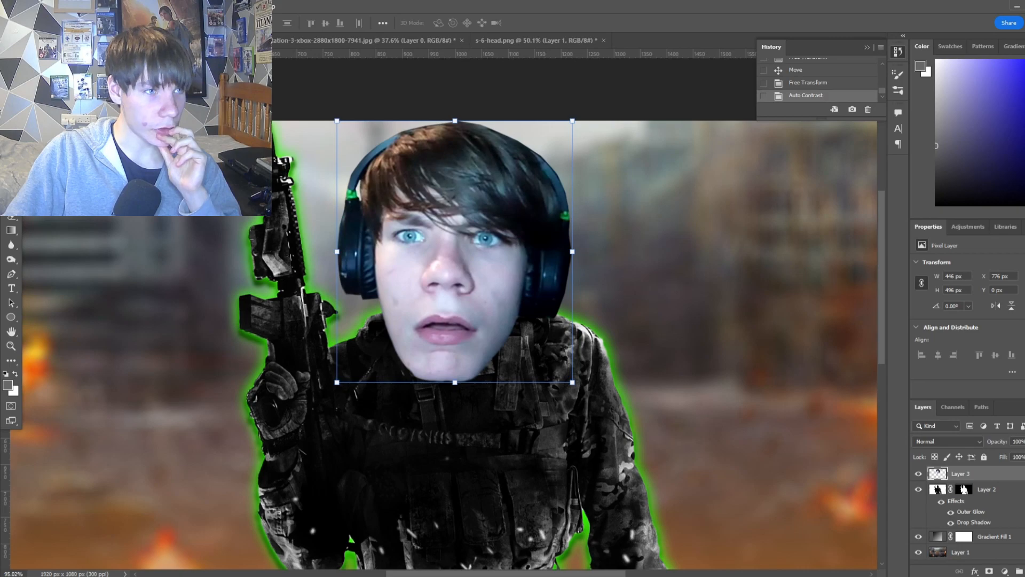
Try Auto Color on the head layer, compare it with the whole composite, and delete the adjustment from the history
{"action": "key", "text": "alt+i"}
{"action": "key", "text": "ctrl+shift+b"}
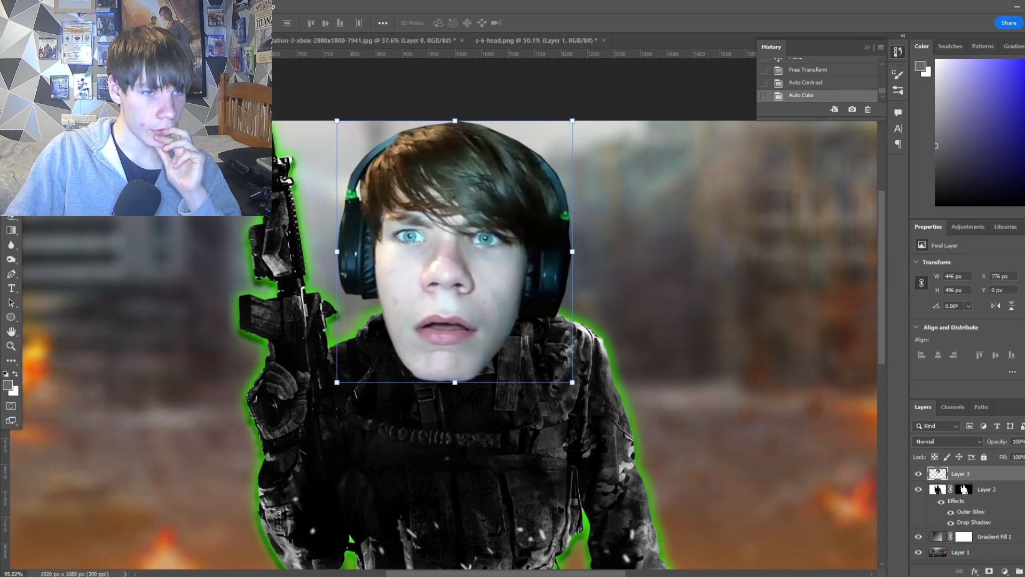
{"action": "scroll", "coordinate": [351, 271], "scroll_direction": "down", "scroll_amount": 3}
{"action": "scroll", "coordinate": [273, 253], "scroll_direction": "up", "scroll_amount": 1}
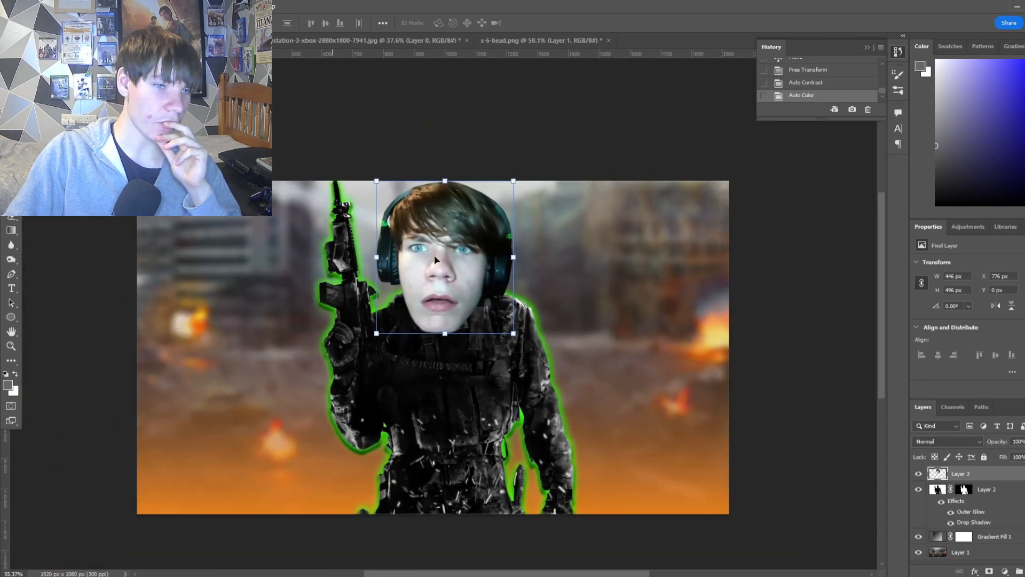
{"action": "scroll", "coordinate": [434, 254], "scroll_direction": "up", "scroll_amount": 2}
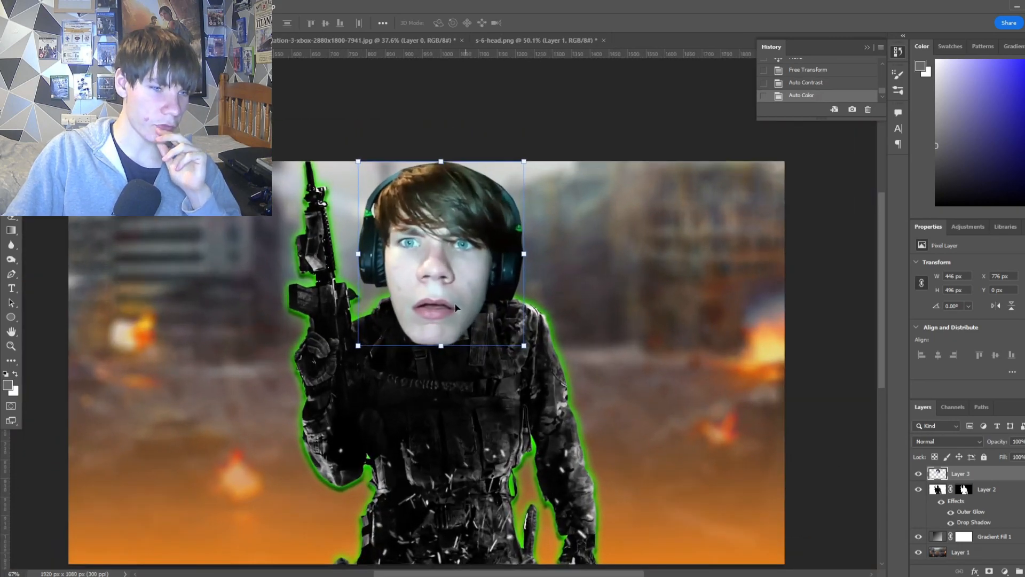
{"action": "left_click", "coordinate": [868, 109]}
{"action": "left_click", "coordinate": [483, 219]}
Darken the head layer's midtones with Curves, placing an RGB curve point at input 102, output 91
{"action": "scroll", "coordinate": [414, 240], "scroll_direction": "up", "scroll_amount": 2}
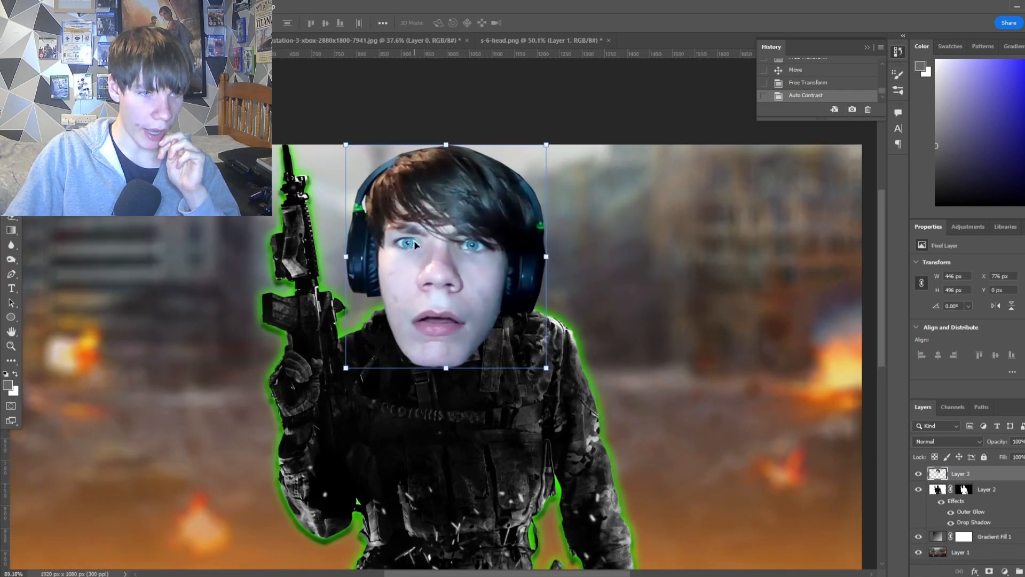
{"action": "left_click", "coordinate": [63, 6]}
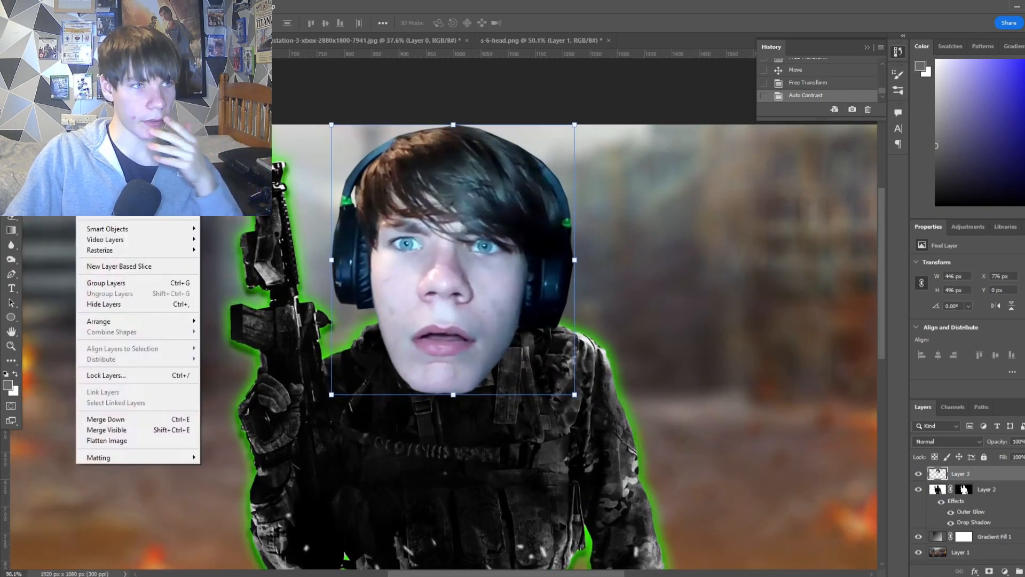
{"action": "mouse_move", "coordinate": [80, 33]}
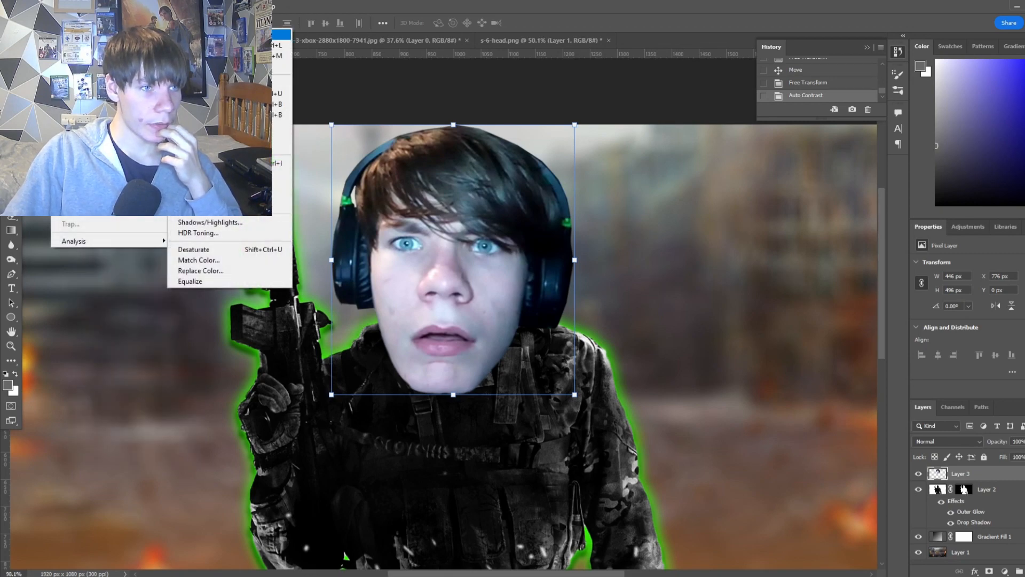
{"action": "left_click", "coordinate": [224, 56]}
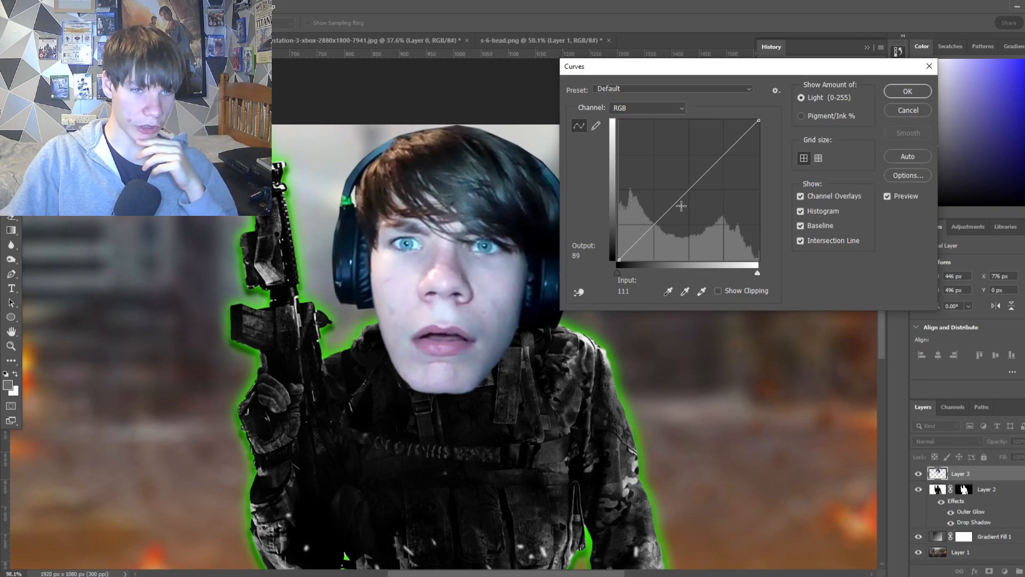
{"action": "left_click_drag", "start_coordinate": [672, 204], "coordinate": [675, 210]}
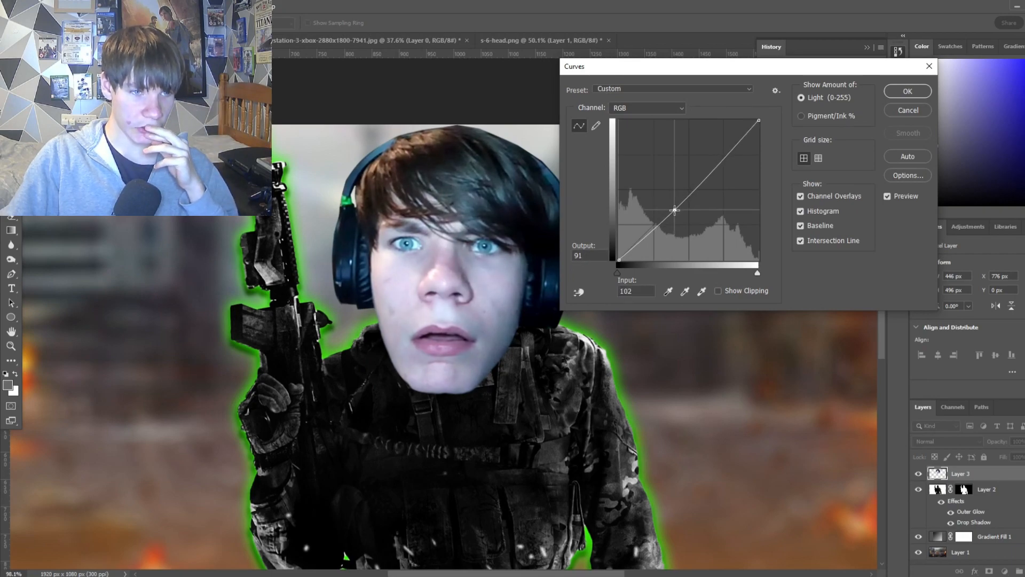
{"action": "key", "text": "Return"}
{"action": "scroll", "coordinate": [230, 349], "scroll_direction": "down", "scroll_amount": 4}
{"action": "scroll", "coordinate": [359, 301], "scroll_direction": "down", "scroll_amount": 4}
{"action": "left_click", "coordinate": [687, 298]}
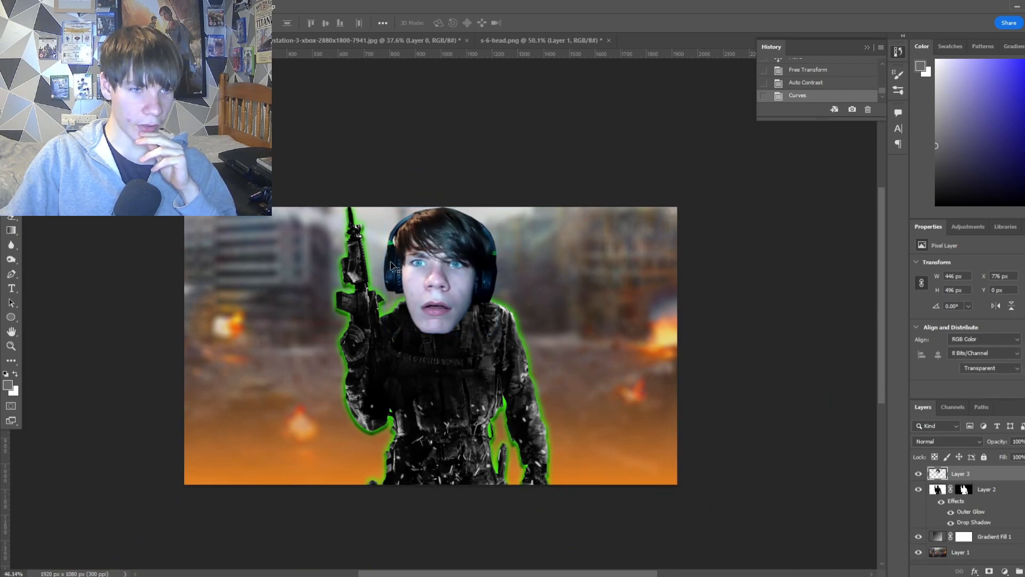
Scale the head and soldier layers up together, making the head 523 px wide and extending the soldier past the canvas's lower edge
{"action": "scroll", "coordinate": [526, 245], "scroll_direction": "up", "scroll_amount": 6}
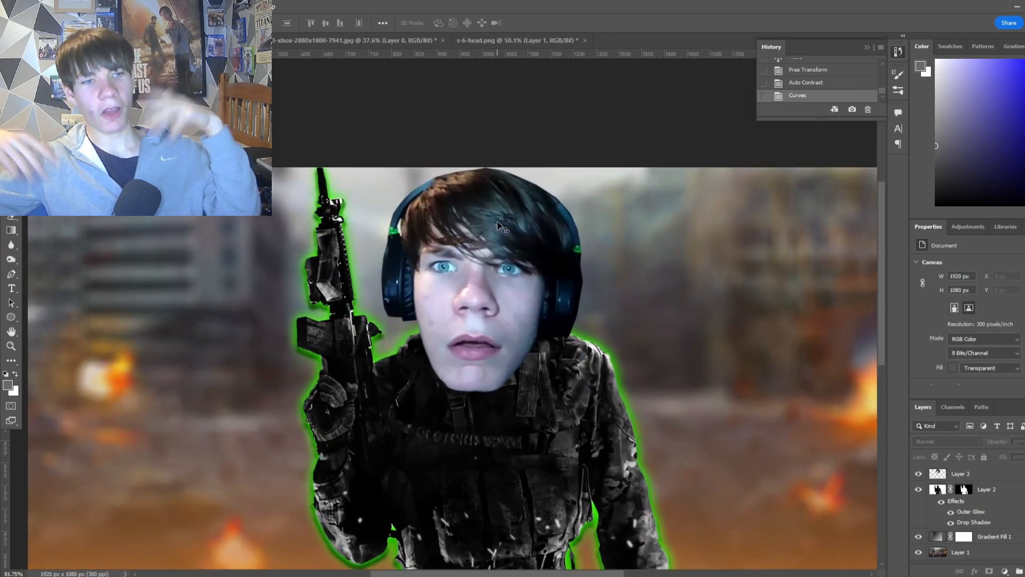
{"action": "scroll", "coordinate": [497, 227], "scroll_direction": "down", "scroll_amount": 3}
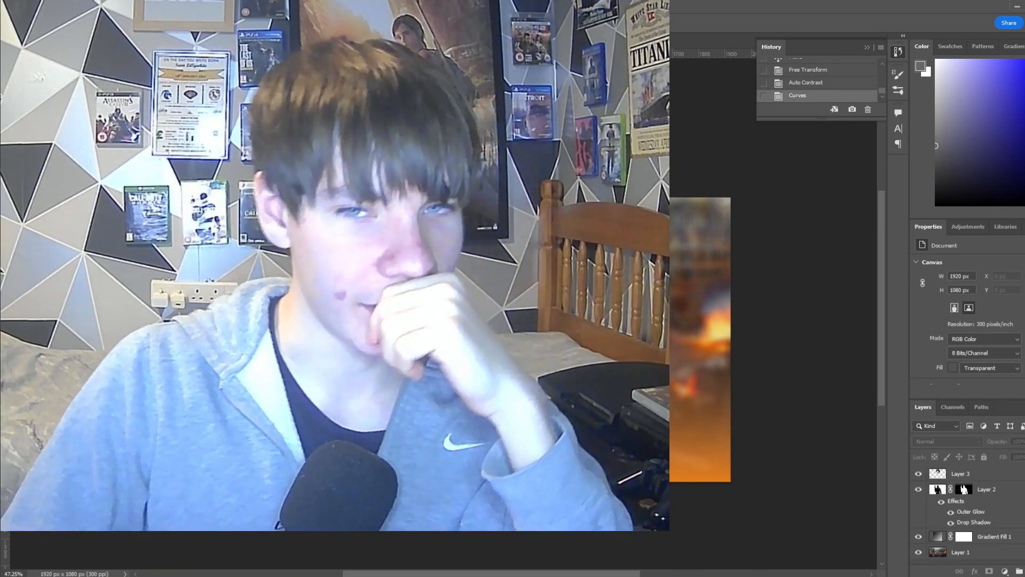
{"action": "scroll", "coordinate": [492, 294], "scroll_direction": "up", "scroll_amount": 2}
{"action": "scroll", "coordinate": [492, 294], "scroll_direction": "up", "scroll_amount": 1}
{"action": "scroll", "coordinate": [494, 297], "scroll_direction": "down", "scroll_amount": 3}
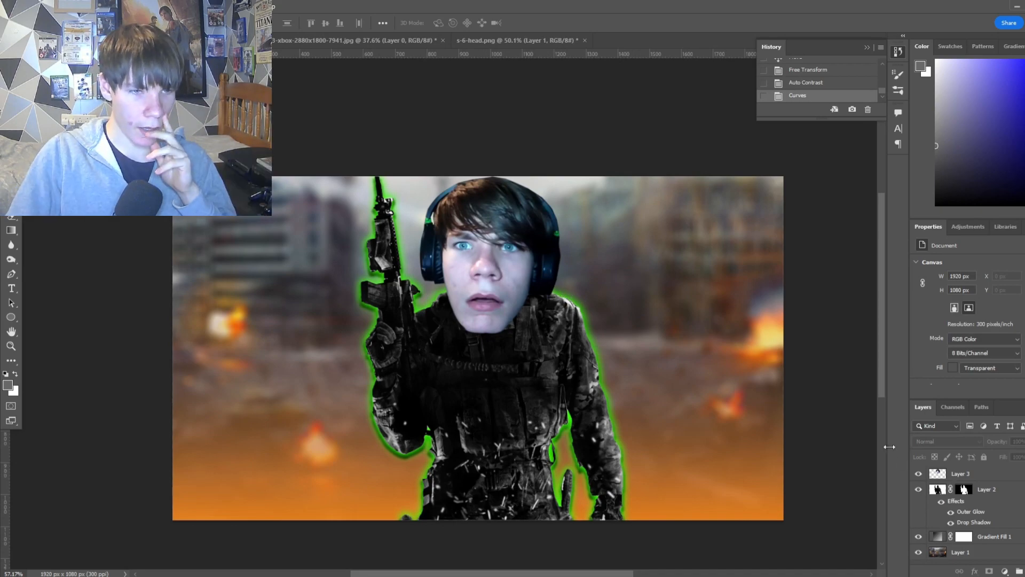
{"action": "left_click", "coordinate": [983, 477]}
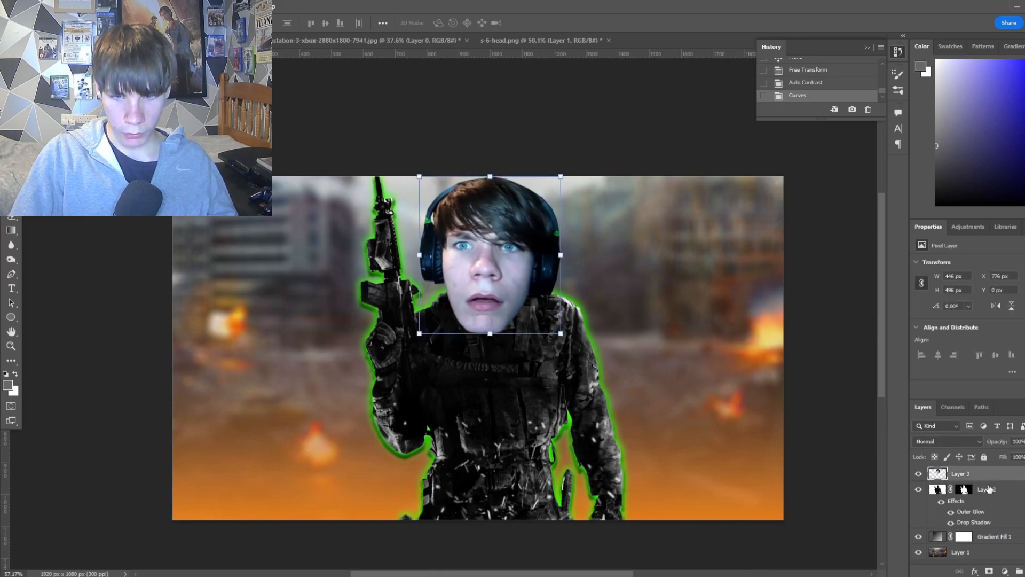
{"action": "left_click", "coordinate": [988, 488], "text": "shift"}
{"action": "scroll", "coordinate": [633, 486], "scroll_direction": "down", "scroll_amount": 3}
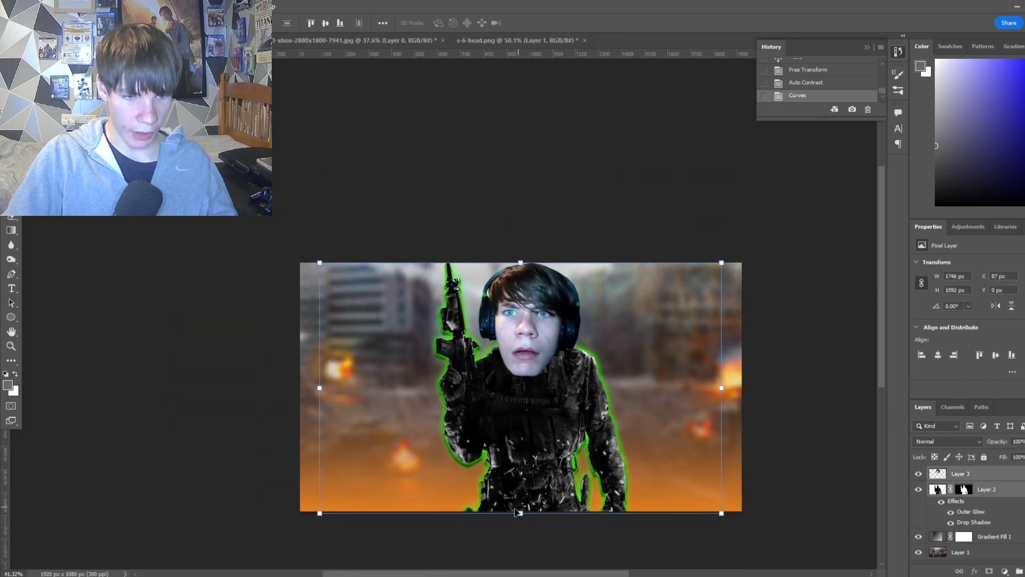
{"action": "left_click_drag", "start_coordinate": [521, 511], "coordinate": [521, 556]}
{"action": "key", "text": "Return"}
{"action": "scroll", "coordinate": [591, 459], "scroll_direction": "up", "scroll_amount": 4}
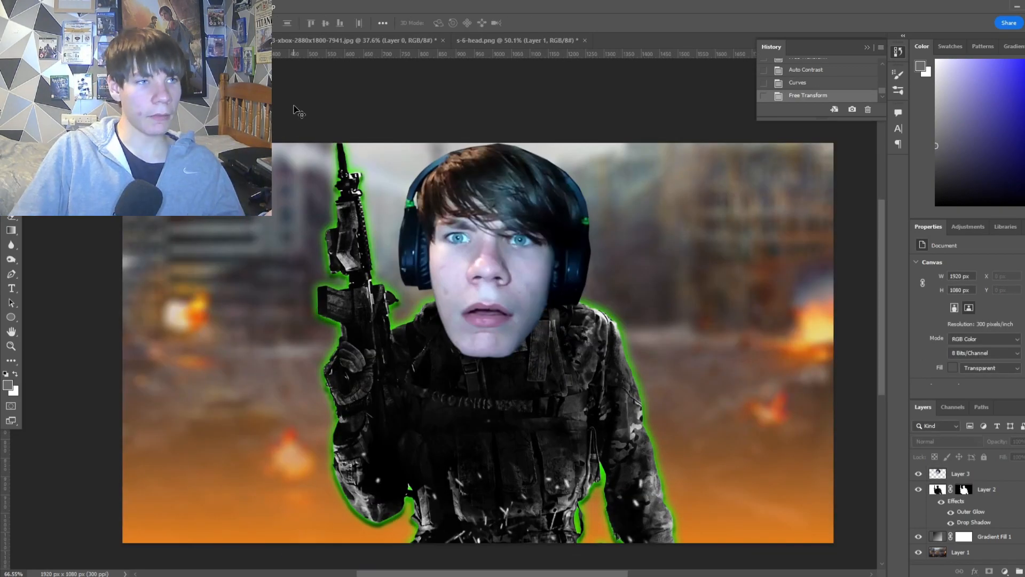
Try lowering the head layer's brightness to -20, and cancel the adjustment
{"action": "left_click", "coordinate": [62, 7]}
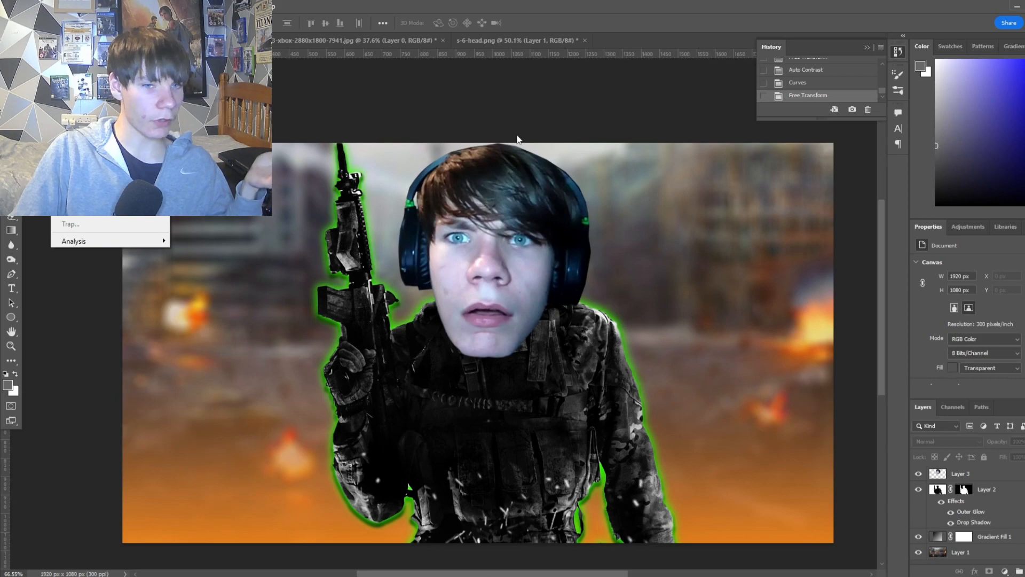
{"action": "left_click", "coordinate": [958, 470]}
{"action": "left_click", "coordinate": [62, 6]}
{"action": "mouse_move", "coordinate": [80, 35]}
{"action": "left_click", "coordinate": [230, 34]}
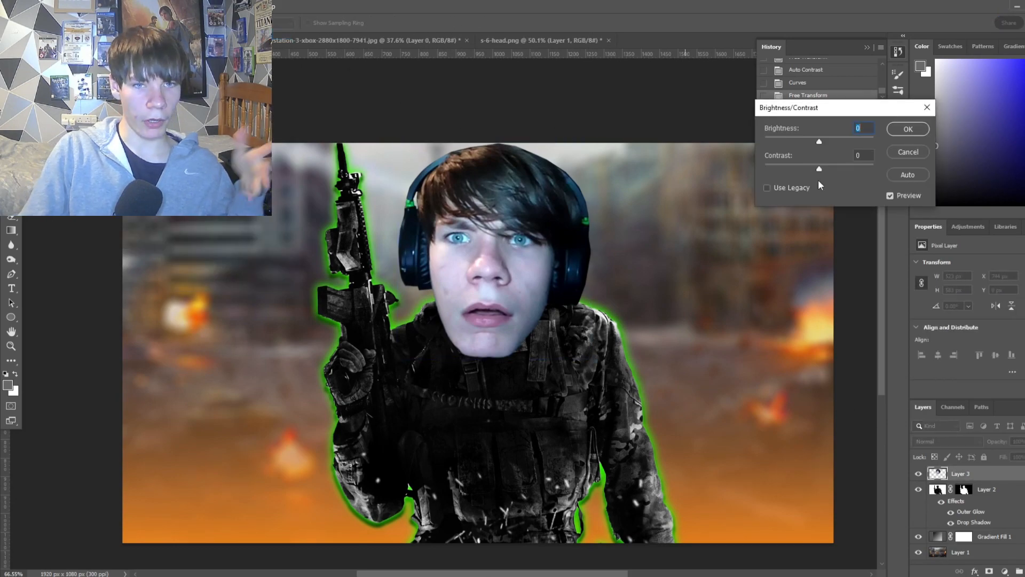
{"action": "left_click_drag", "start_coordinate": [819, 141], "coordinate": [814, 143]}
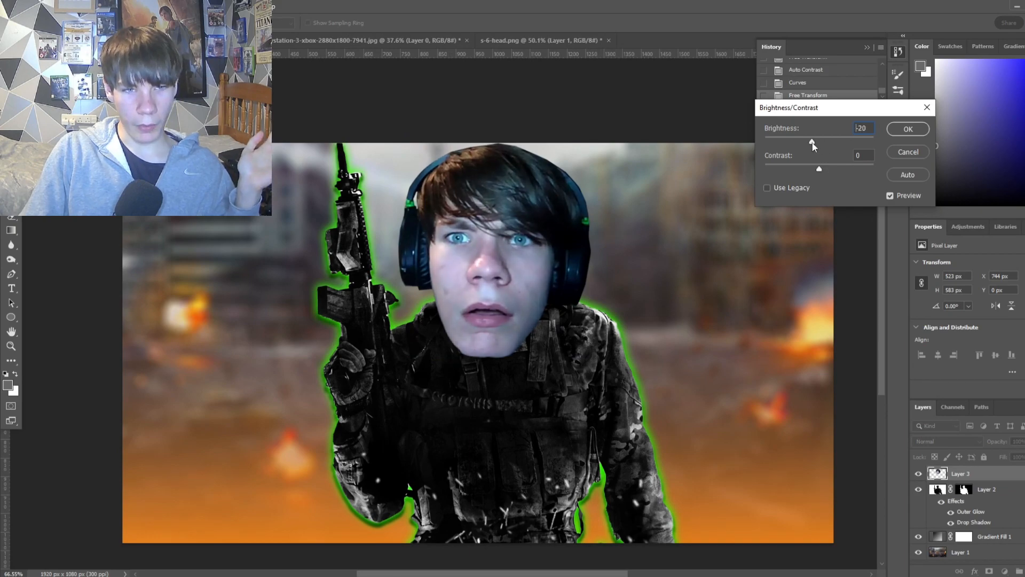
{"action": "left_click", "coordinate": [907, 152]}
{"action": "scroll", "coordinate": [562, 166], "scroll_direction": "down", "scroll_amount": 1}
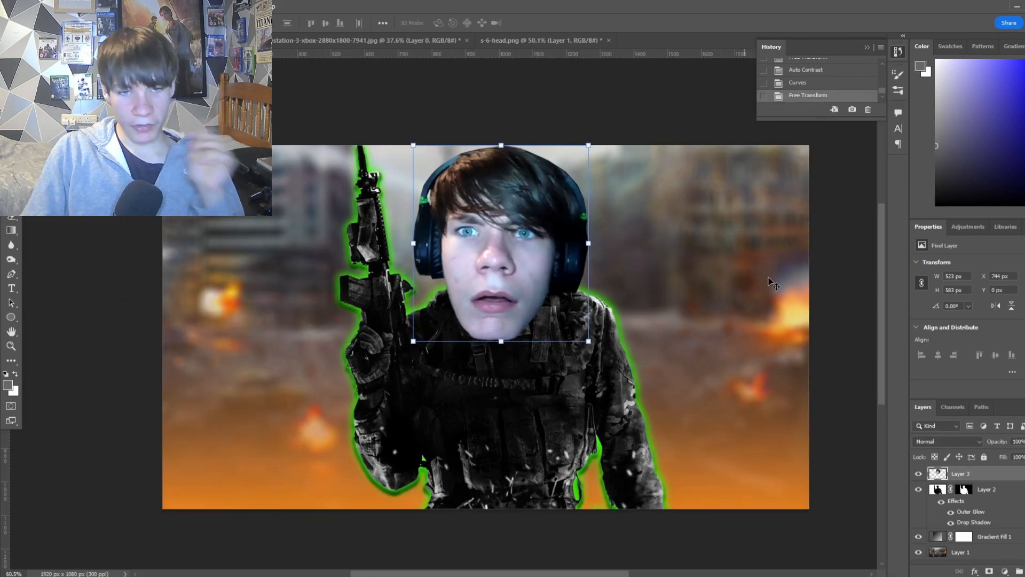
{"action": "left_click", "coordinate": [840, 270]}
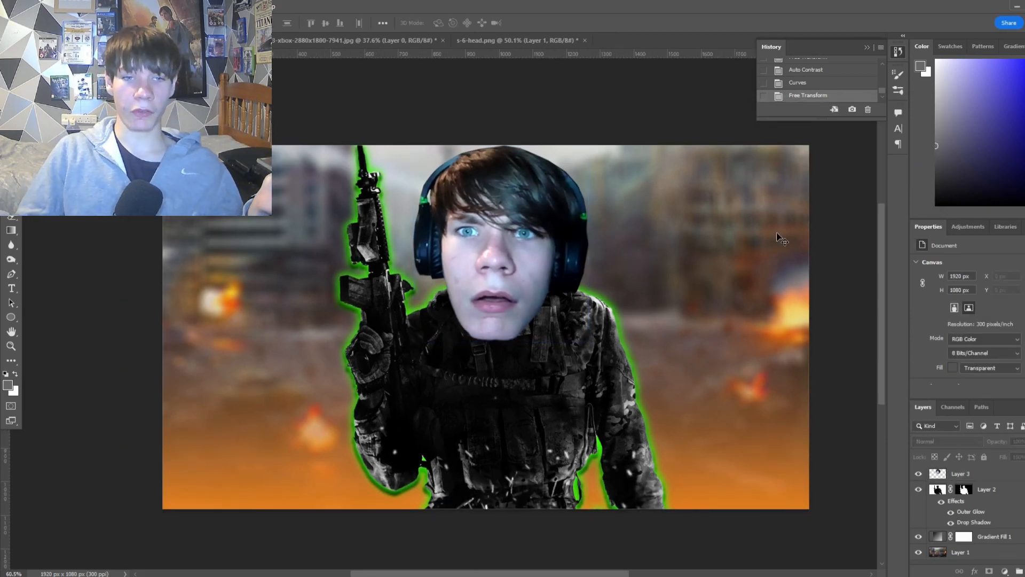
Paste the blue light flare image above the head layer and enlarge it to 3732 × 2486 px, covering the whole canvas
{"action": "scroll", "coordinate": [601, 287], "scroll_direction": "down", "scroll_amount": 1}
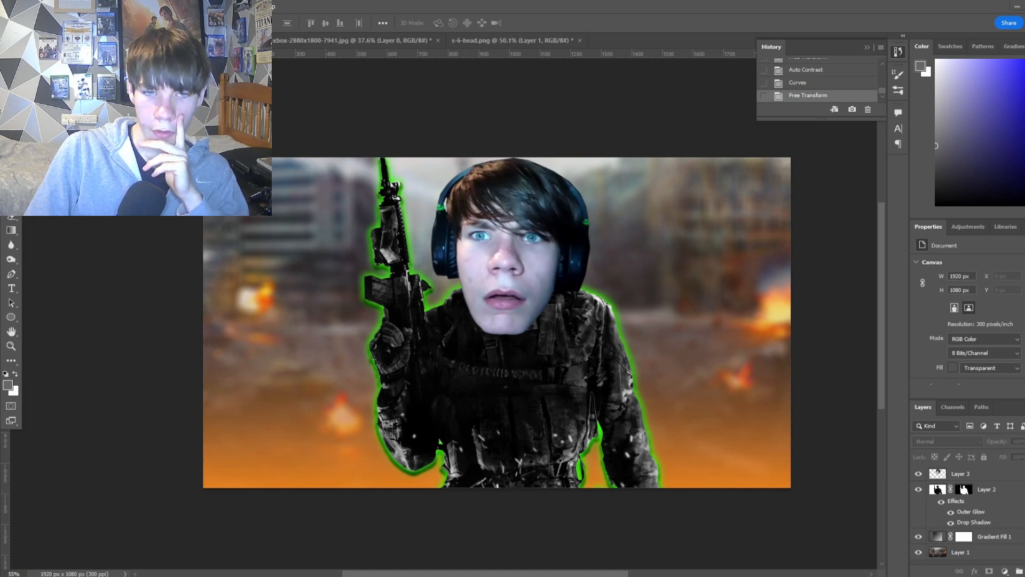
{"action": "key", "text": "ctrl+v"}
{"action": "left_click_drag", "start_coordinate": [391, 304], "coordinate": [932, 509]}
{"action": "key", "text": "ctrl+minus"}
{"action": "left_click_drag", "start_coordinate": [448, 227], "coordinate": [447, 114]}
{"action": "left_click_drag", "start_coordinate": [611, 304], "coordinate": [567, 308]}
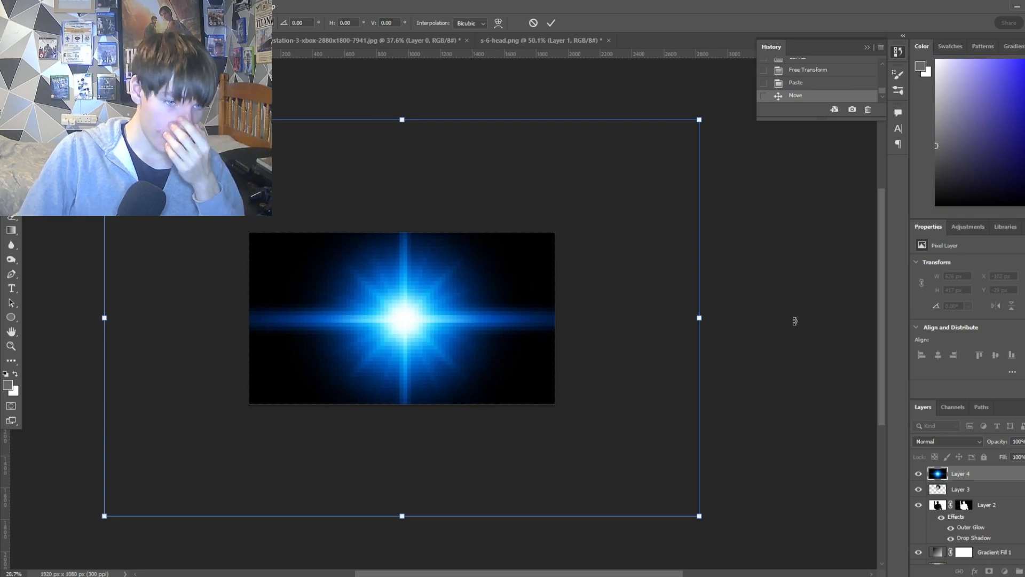
{"action": "scroll", "coordinate": [395, 337], "scroll_direction": "up", "scroll_amount": 3}
{"action": "key", "text": "Return"}
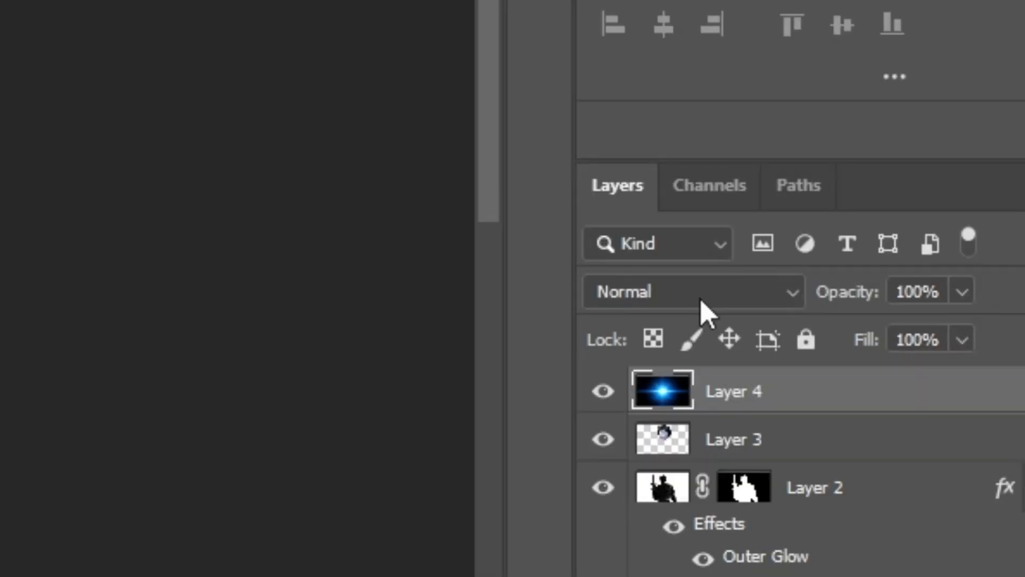
Set the blue flare layer's blend mode to Screen
{"action": "left_click", "coordinate": [701, 300]}
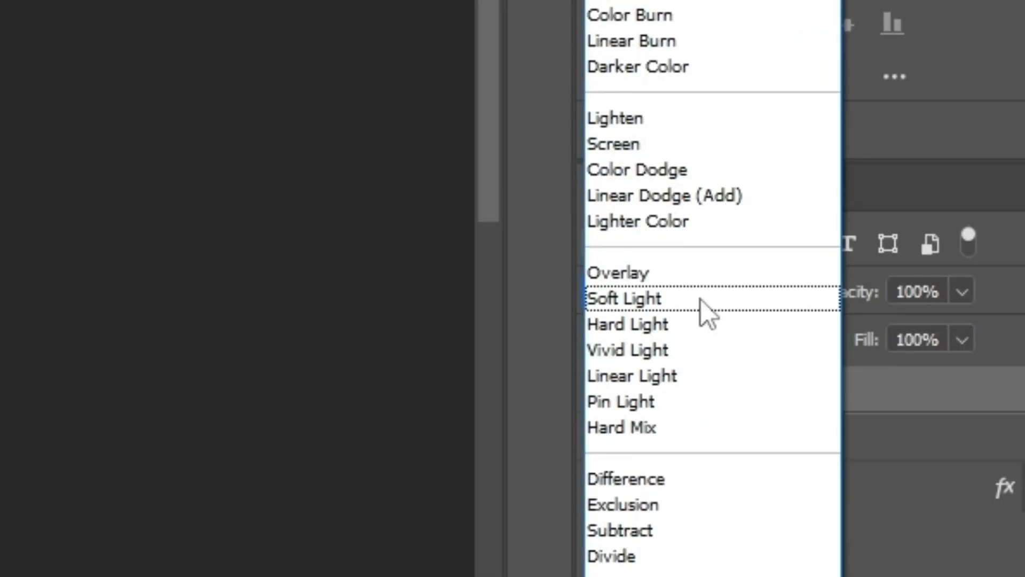
{"action": "left_click", "coordinate": [671, 154]}
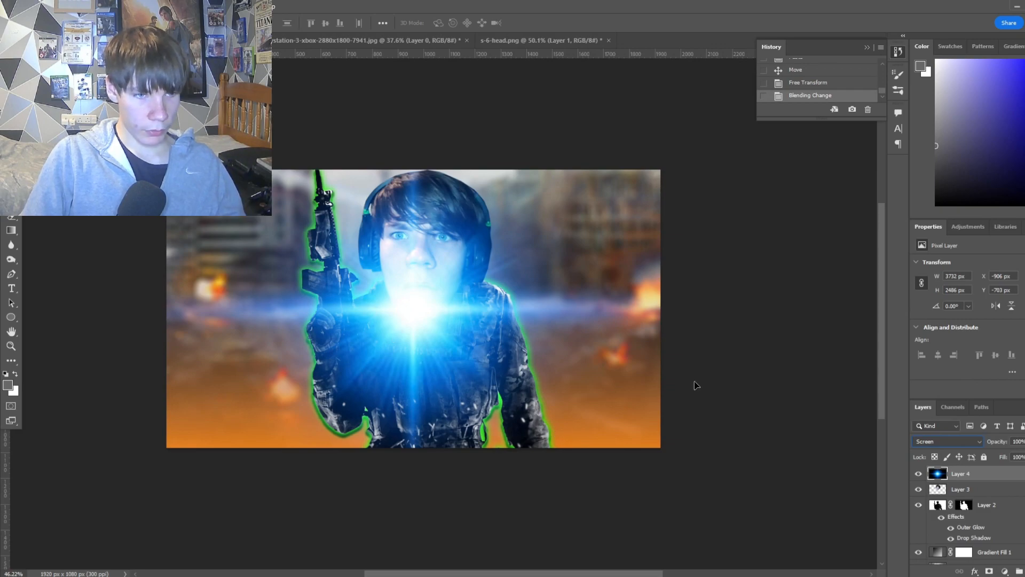
{"action": "left_click", "coordinate": [793, 331]}
Enlarge the blue flare layer around the canvas centre to 6484 × 4320 px
{"action": "scroll", "coordinate": [794, 332], "scroll_direction": "down", "scroll_amount": 7}
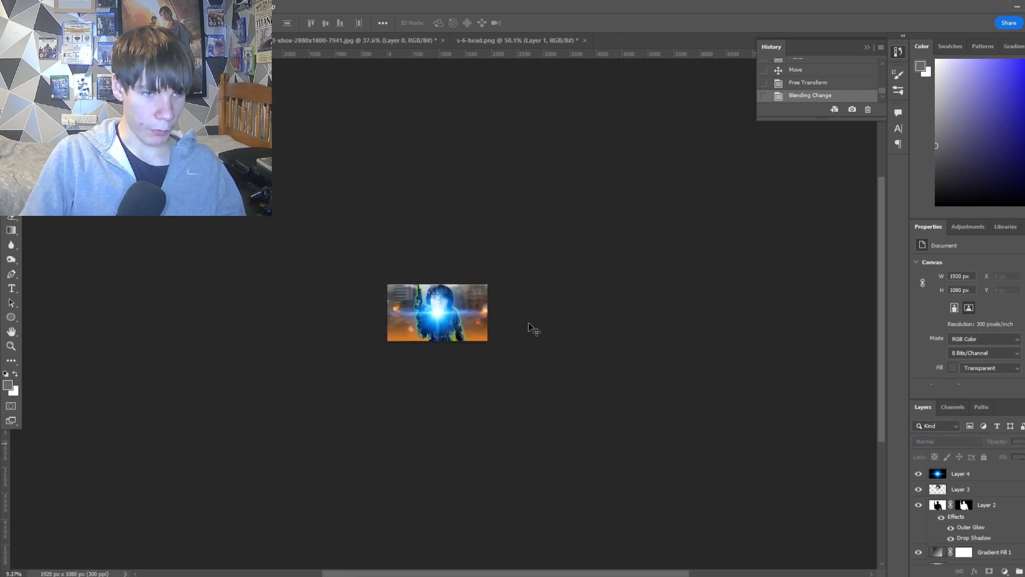
{"action": "left_click", "coordinate": [998, 476]}
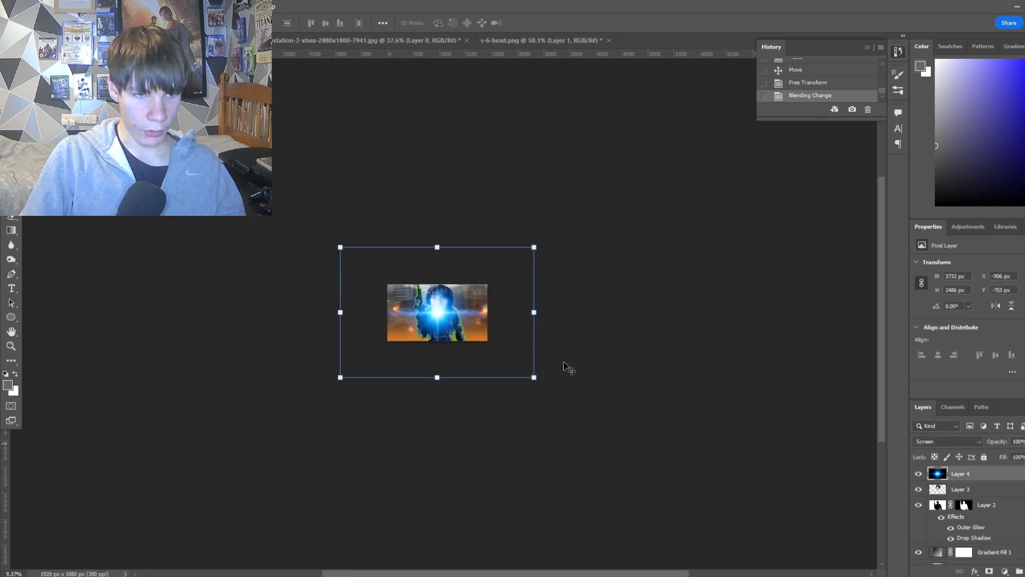
{"action": "left_click_drag", "start_coordinate": [579, 371], "coordinate": [542, 355]}
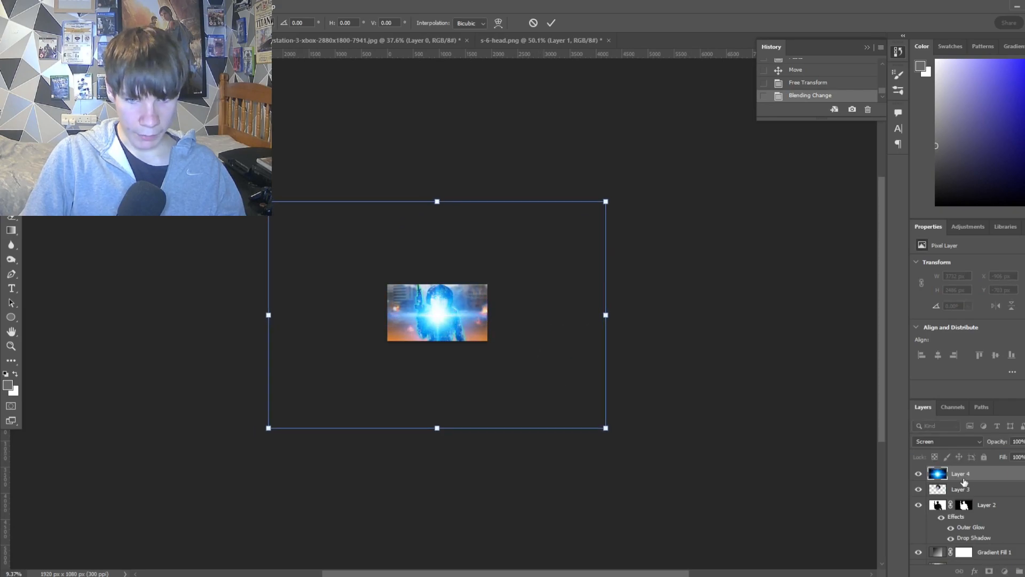
{"action": "key", "text": "Return"}
Move the blue flare layer beneath the soldier layer, directly above the gradient fill, and check the composite
{"action": "mouse_move", "coordinate": [975, 528]}
{"action": "left_mouse_down"}
{"action": "mouse_move", "coordinate": [977, 541]}
{"action": "mouse_move", "coordinate": [982, 486]}
{"action": "mouse_move", "coordinate": [964, 489]}
{"action": "mouse_move", "coordinate": [972, 541]}
{"action": "left_mouse_up"}
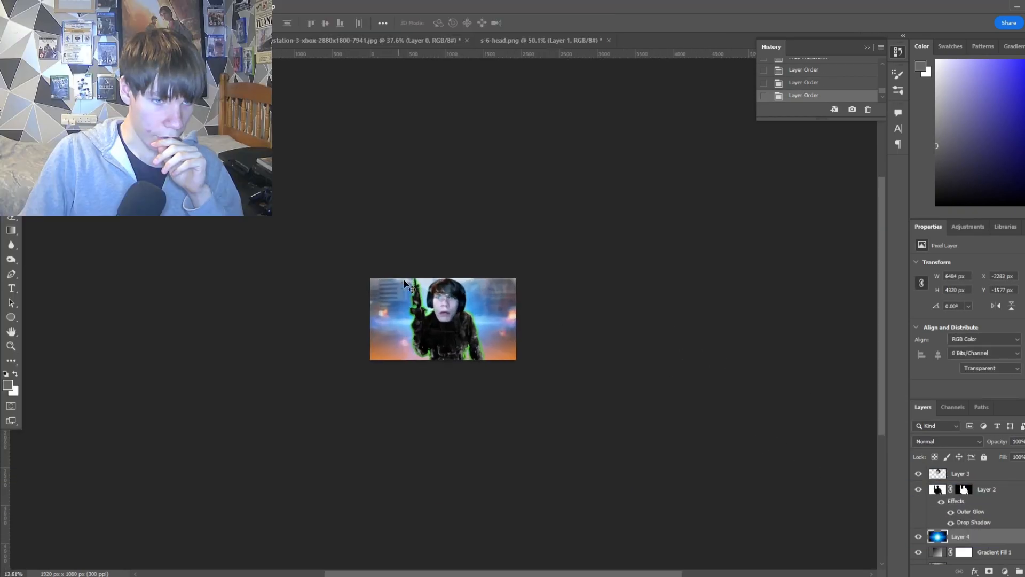
{"action": "scroll", "coordinate": [588, 390], "scroll_direction": "up", "scroll_amount": 5}
{"action": "scroll", "coordinate": [520, 360], "scroll_direction": "down", "scroll_amount": 4}
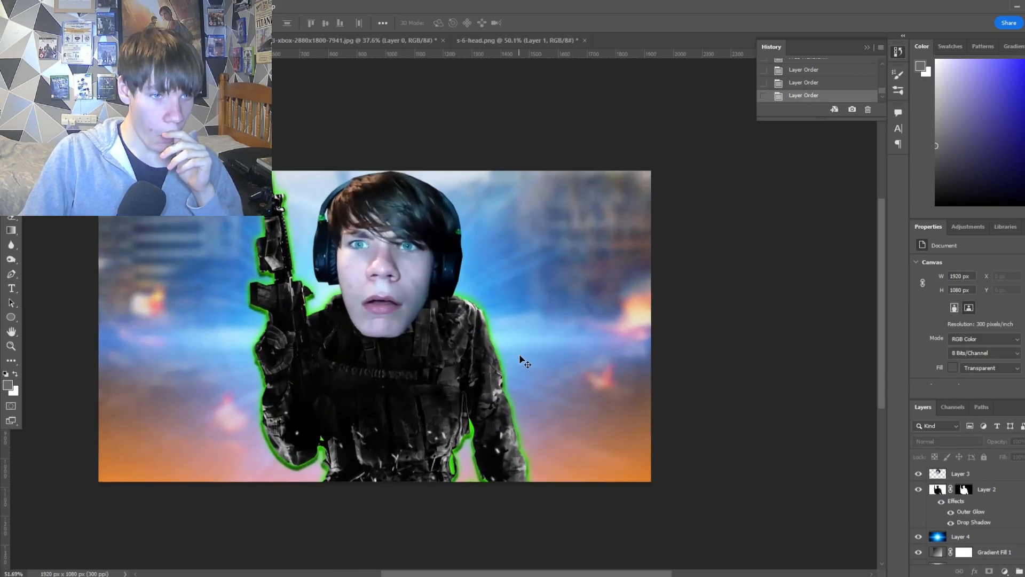
{"action": "scroll", "coordinate": [443, 327], "scroll_direction": "down", "scroll_amount": 3}
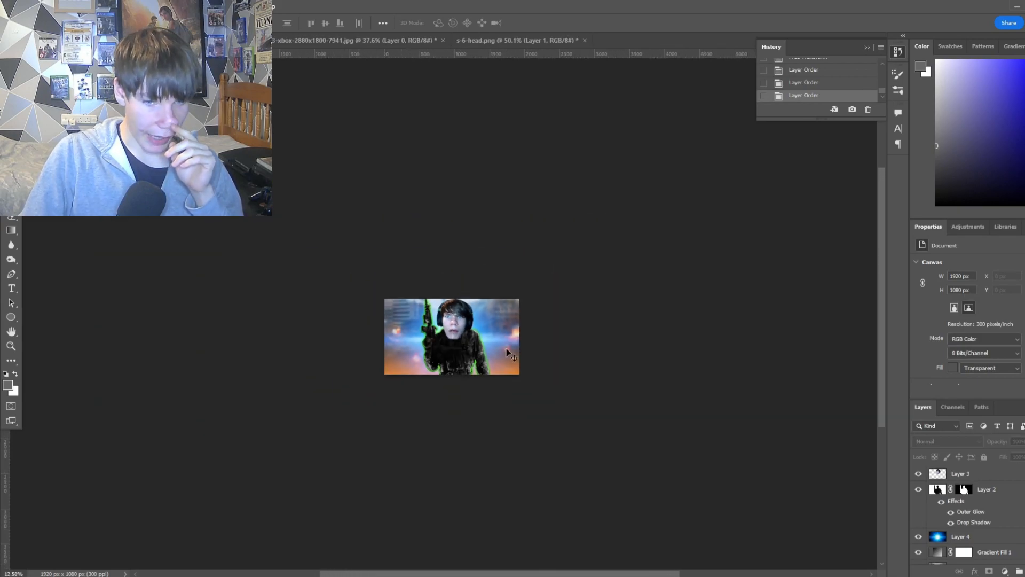
Enlarge the blue flare layer further to 7170 × 4776 px
{"action": "left_click", "coordinate": [985, 489]}
{"action": "left_click", "coordinate": [962, 536]}
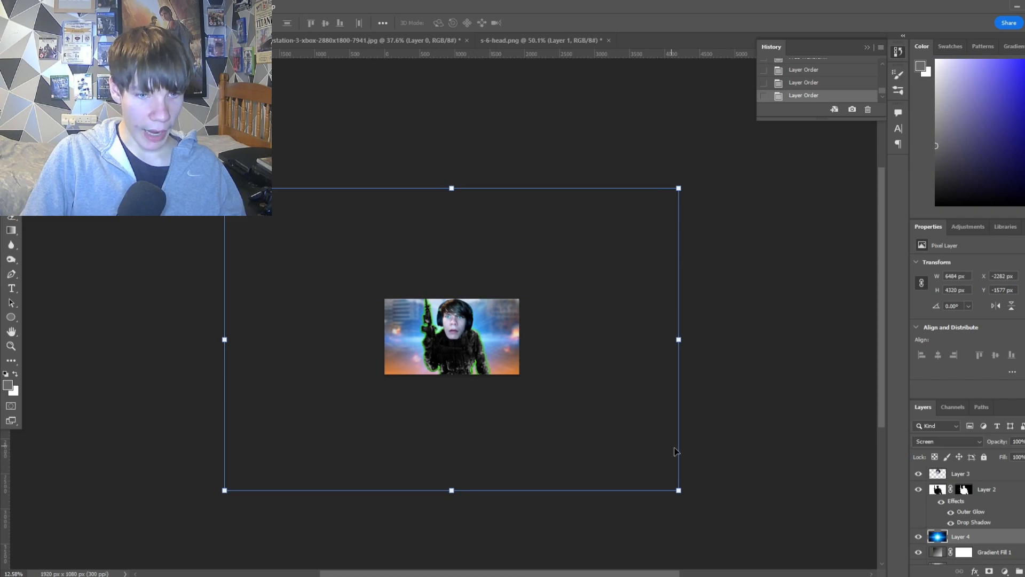
{"action": "left_click_drag", "start_coordinate": [690, 492], "coordinate": [654, 453]}
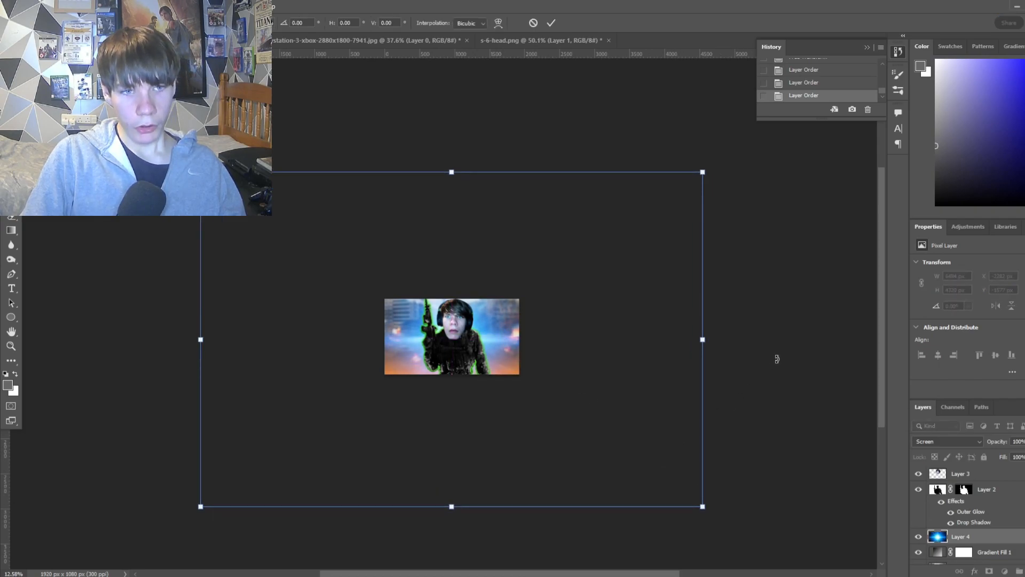
{"action": "scroll", "coordinate": [620, 296], "scroll_direction": "up", "scroll_amount": 5}
{"action": "scroll", "coordinate": [621, 301], "scroll_direction": "up", "scroll_amount": 6}
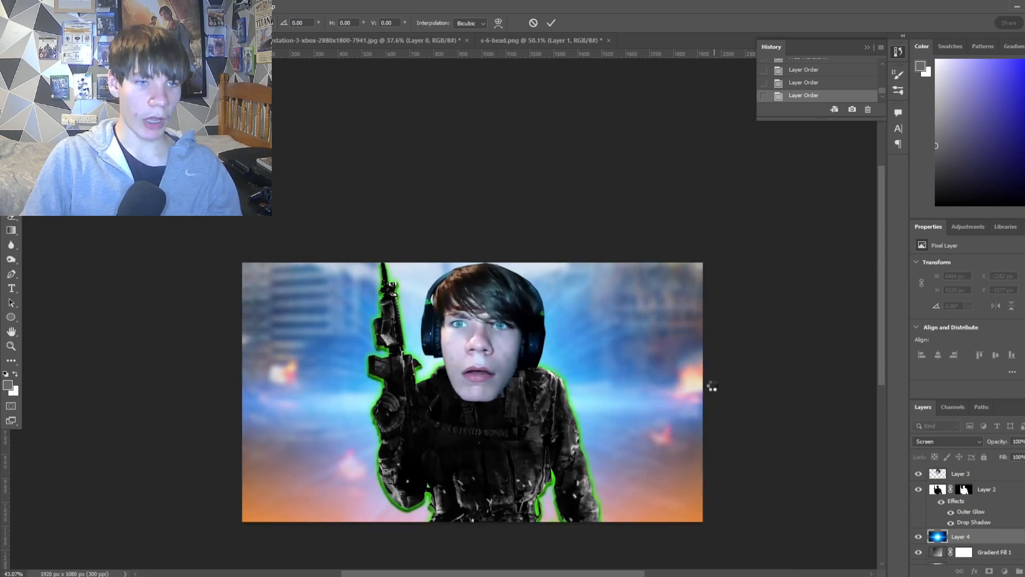
{"action": "key", "text": "Return"}
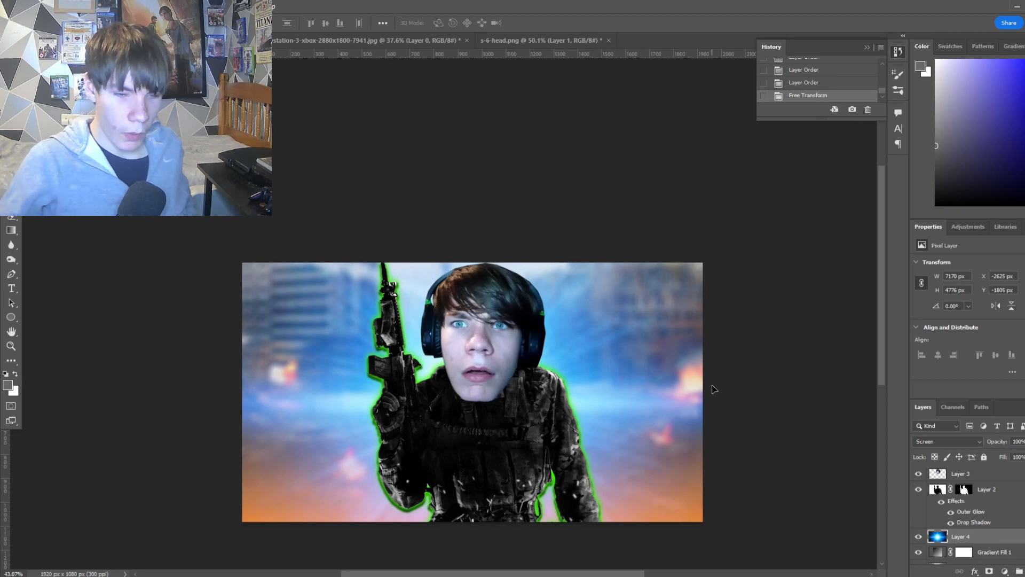
Move the blue flare layer below the gradient fill, directly above the blurred city layer
{"action": "left_click_drag", "start_coordinate": [971, 537], "coordinate": [958, 552]}
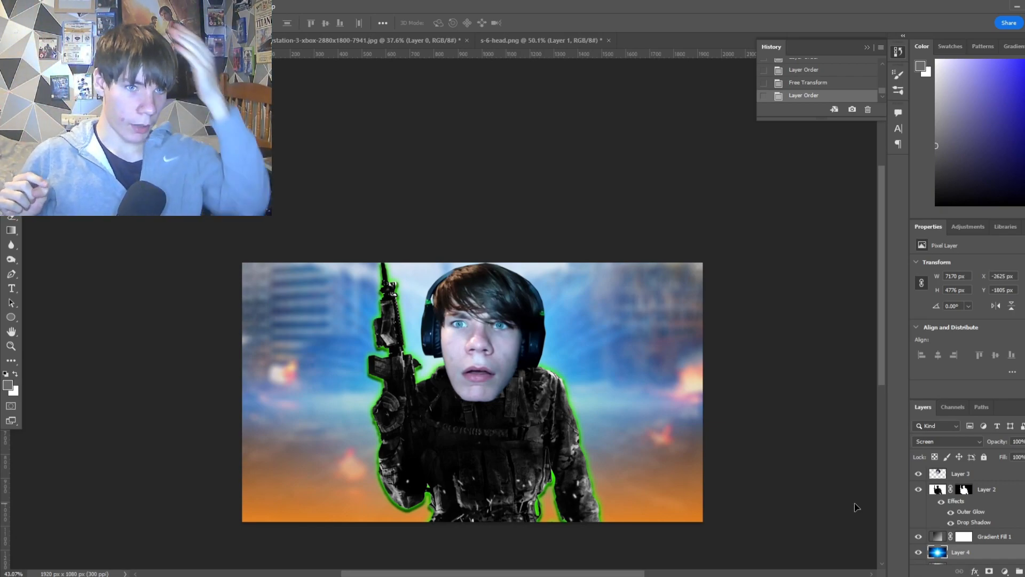
{"action": "left_click", "coordinate": [773, 325]}
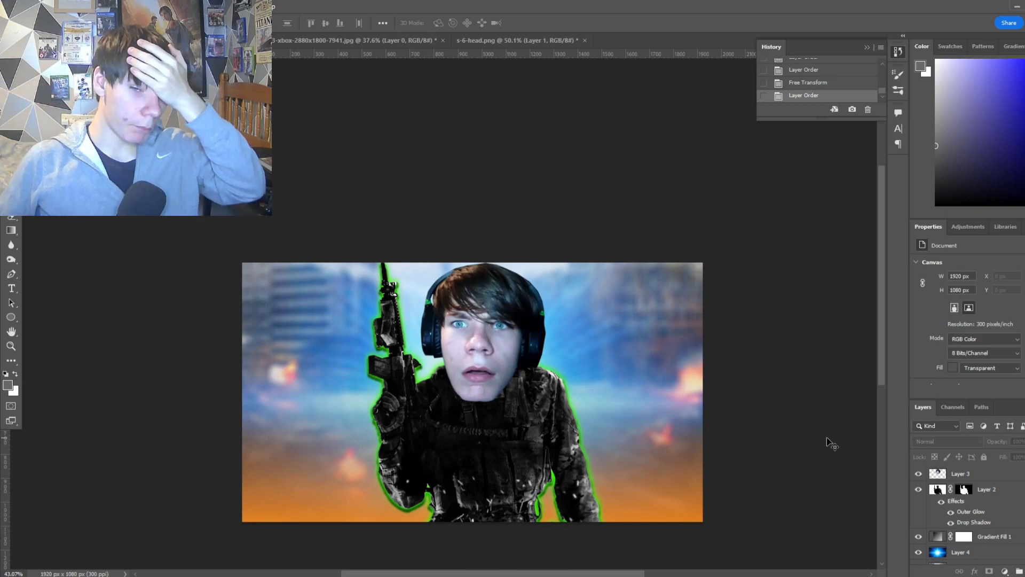
{"action": "scroll", "coordinate": [824, 443], "scroll_direction": "up", "scroll_amount": 2}
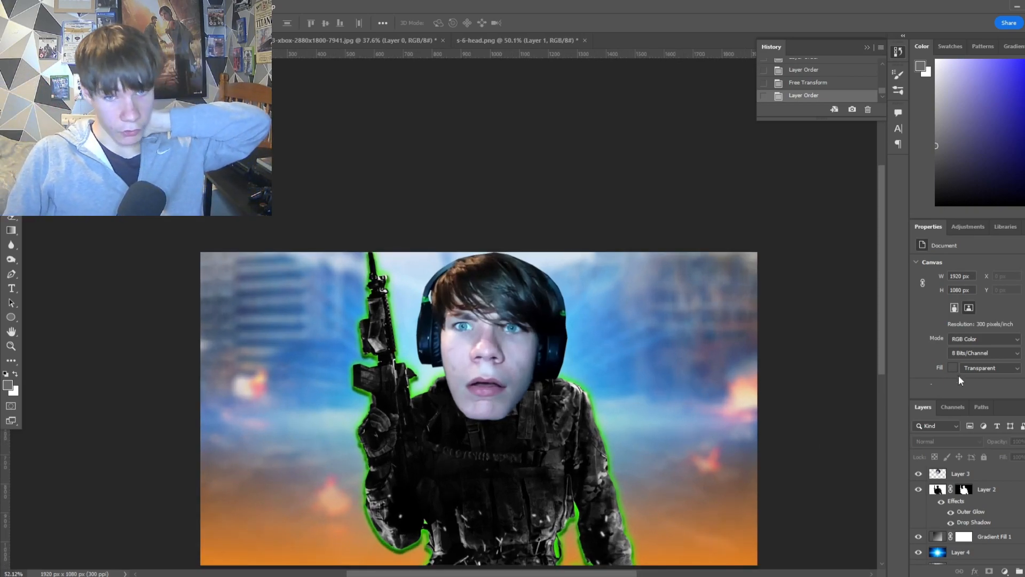
Merge the head cut-out layer down into the soldier layer, applying the soldier's layer mask
{"action": "scroll", "coordinate": [884, 362], "scroll_direction": "down", "scroll_amount": 1}
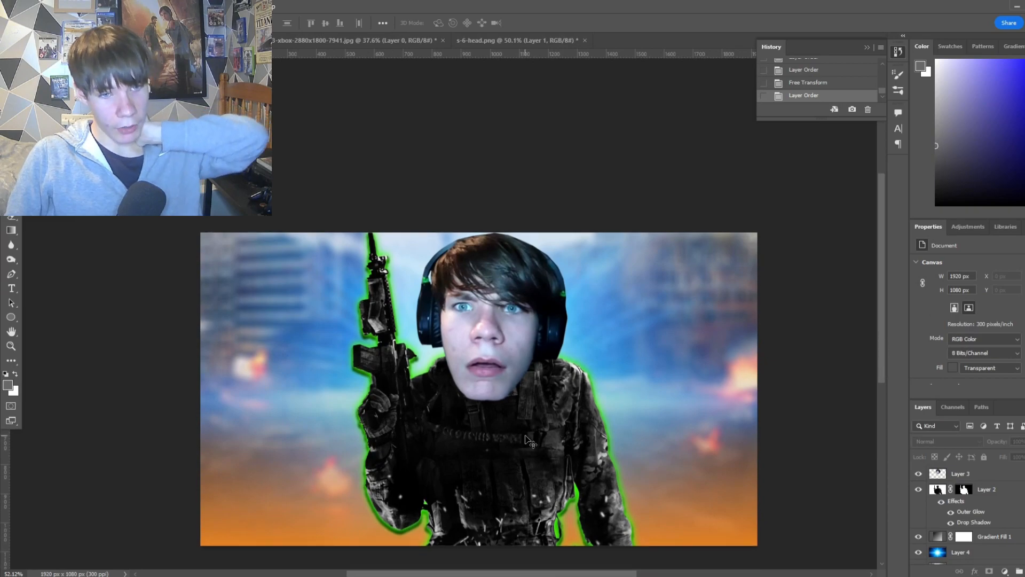
{"action": "scroll", "coordinate": [789, 476], "scroll_direction": "down", "scroll_amount": 1}
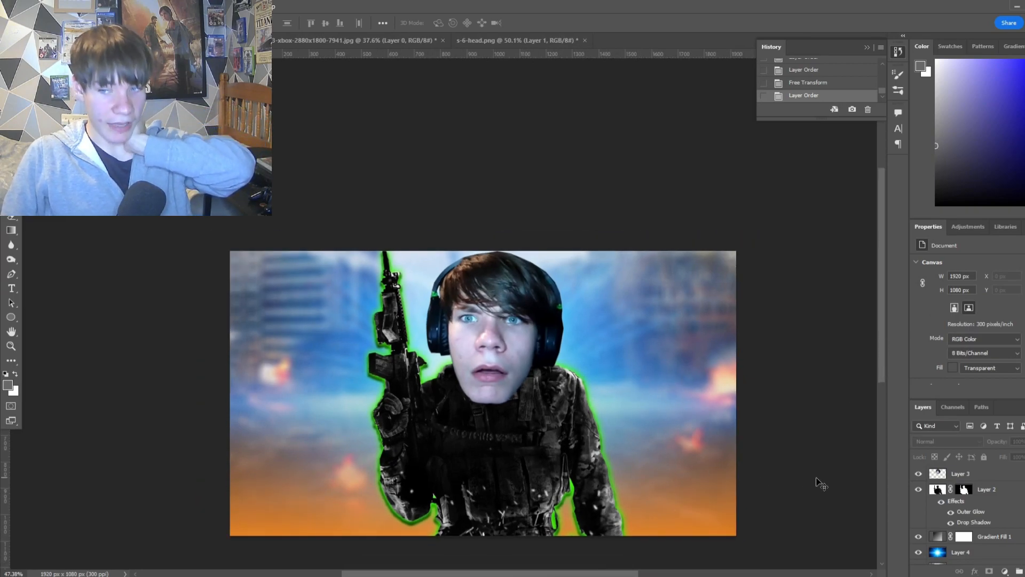
{"action": "scroll", "coordinate": [815, 477], "scroll_direction": "down", "scroll_amount": 1}
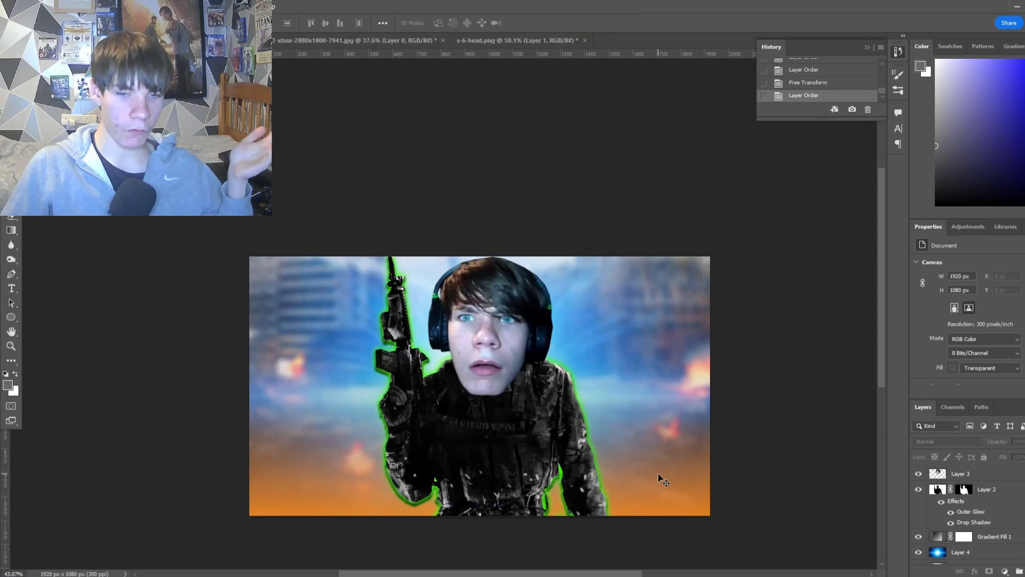
{"action": "left_click", "coordinate": [981, 479]}
{"action": "right_click", "coordinate": [980, 476]}
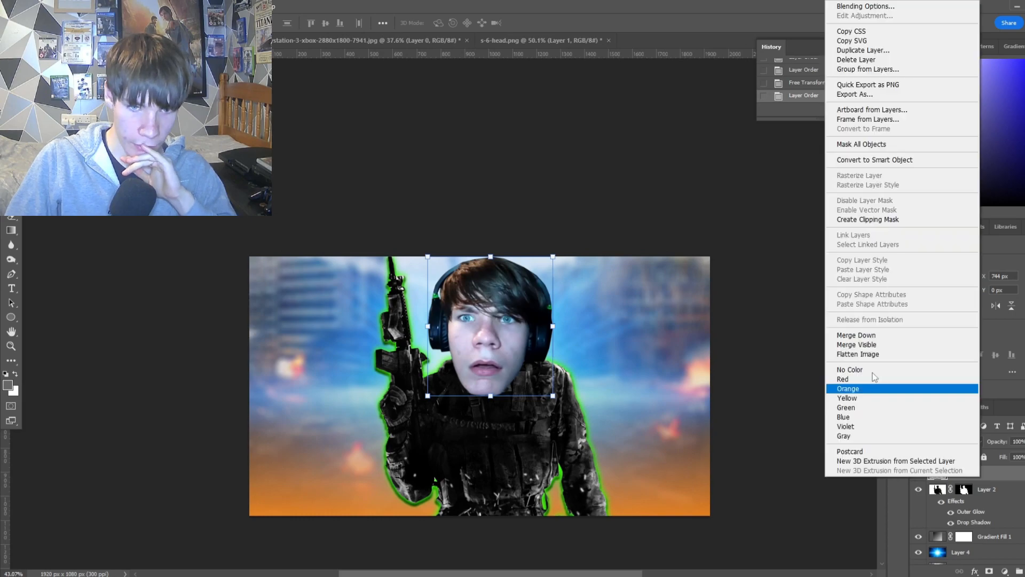
{"action": "left_click", "coordinate": [857, 336]}
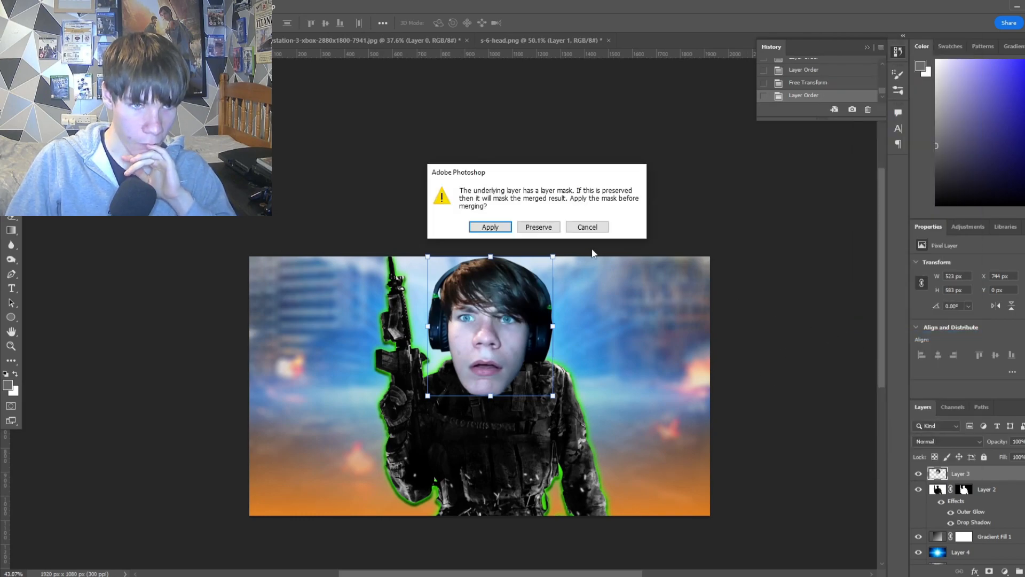
{"action": "left_click", "coordinate": [488, 228]}
Examine the green outline around the merged head and soldier, both close up and across the whole composite
{"action": "scroll", "coordinate": [542, 351], "scroll_direction": "up", "scroll_amount": 3}
{"action": "scroll", "coordinate": [541, 351], "scroll_direction": "up", "scroll_amount": 3}
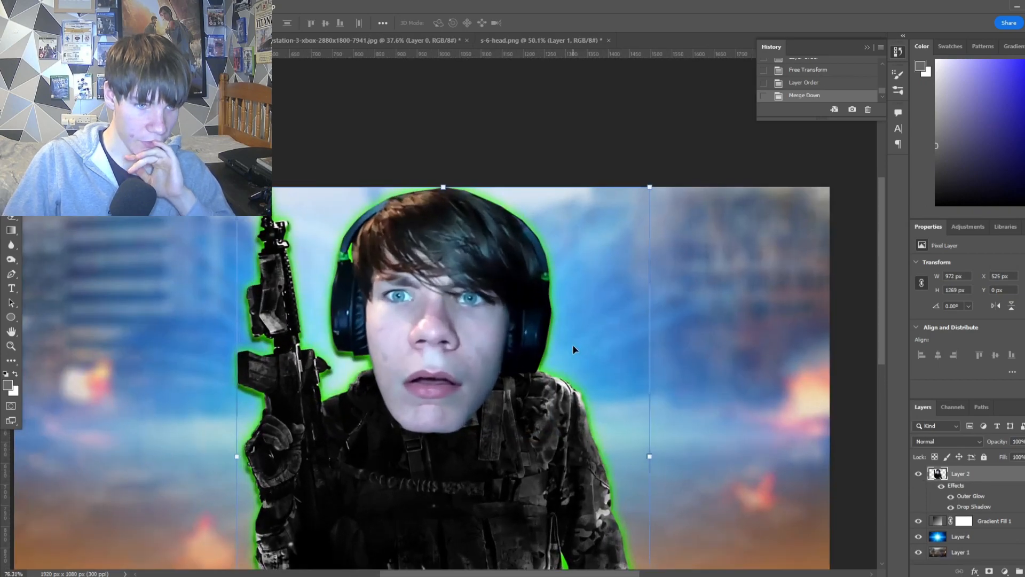
{"action": "scroll", "coordinate": [391, 394], "scroll_direction": "down", "scroll_amount": 4}
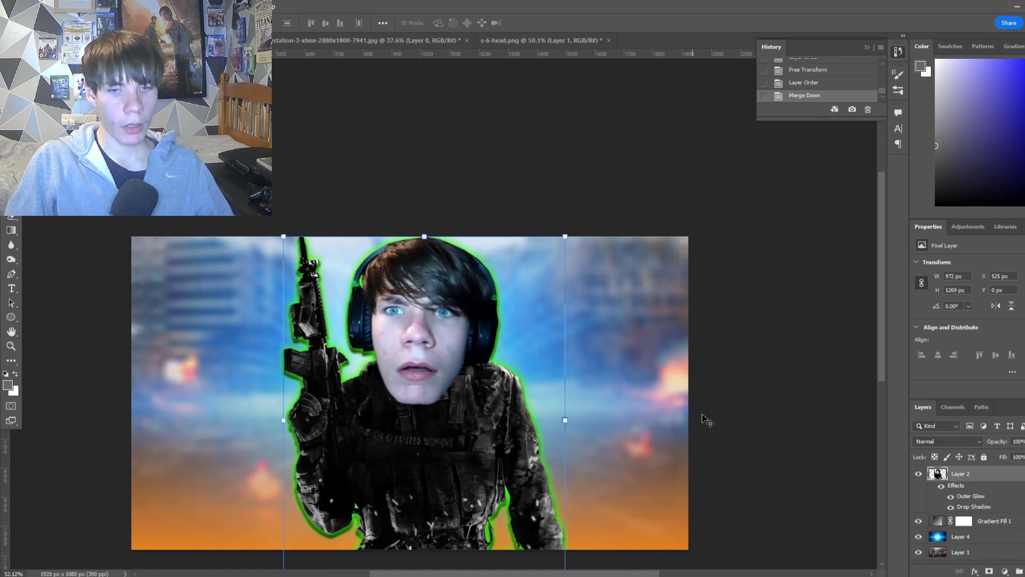
{"action": "scroll", "coordinate": [383, 373], "scroll_direction": "up", "scroll_amount": 8}
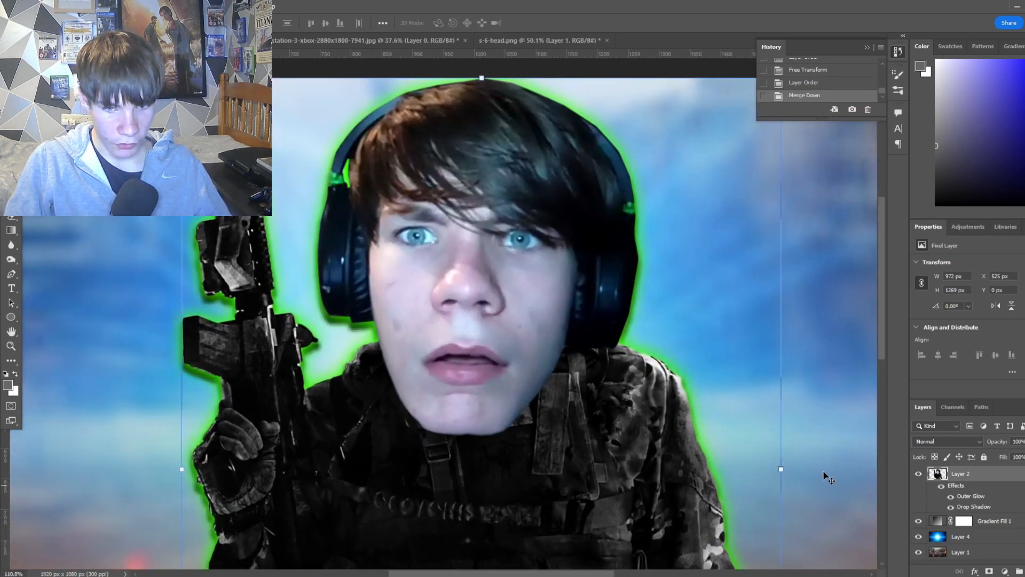
{"action": "scroll", "coordinate": [853, 485], "scroll_direction": "down", "scroll_amount": 9}
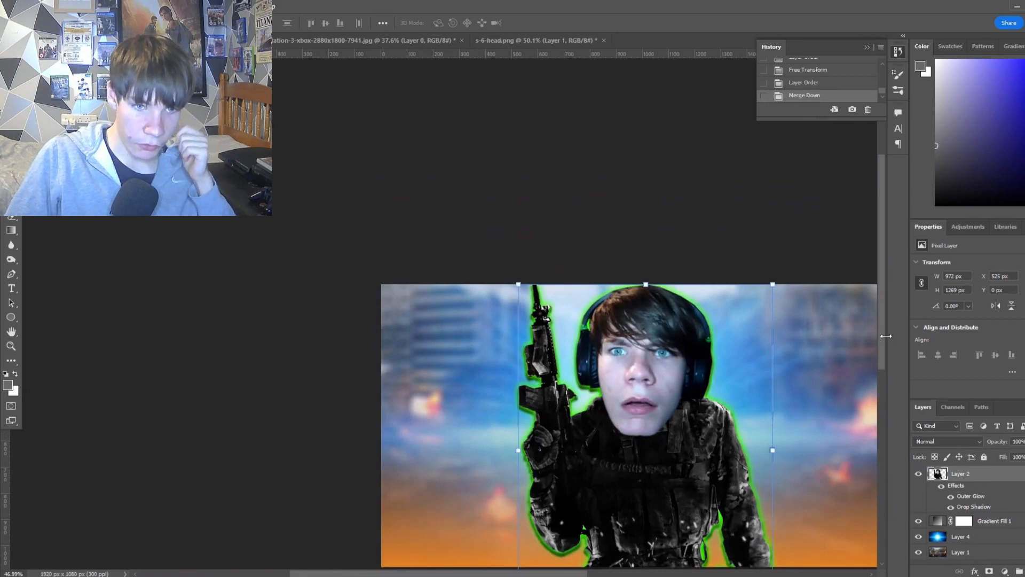
{"action": "scroll", "coordinate": [884, 342], "scroll_direction": "down", "scroll_amount": 2}
{"action": "left_click_drag", "start_coordinate": [561, 574], "coordinate": [630, 574]}
{"action": "left_click", "coordinate": [748, 444]}
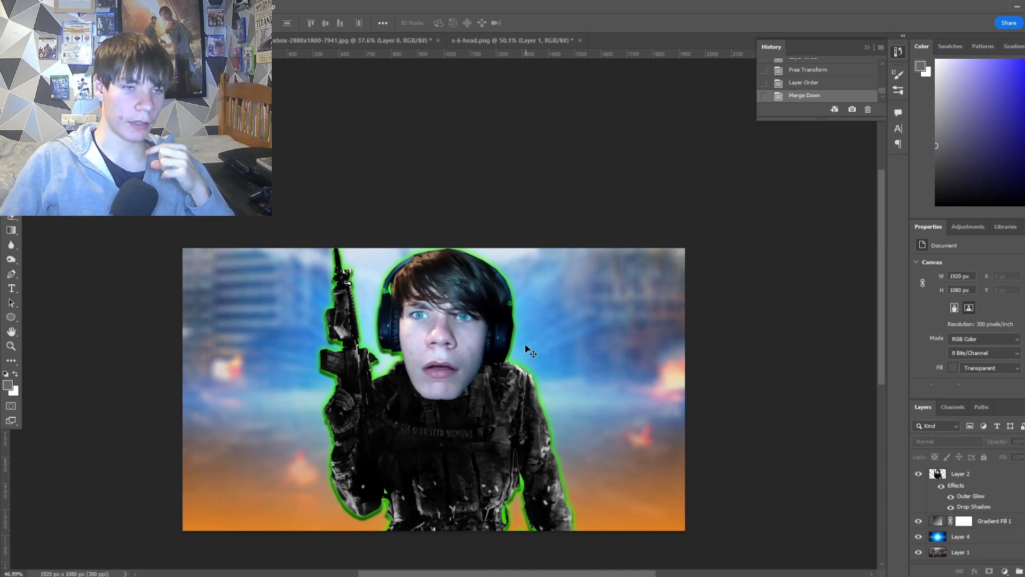
Apply the Sharpen Edges filter to the merged soldier layer and check the result up close
{"action": "left_click", "coordinate": [480, 383]}
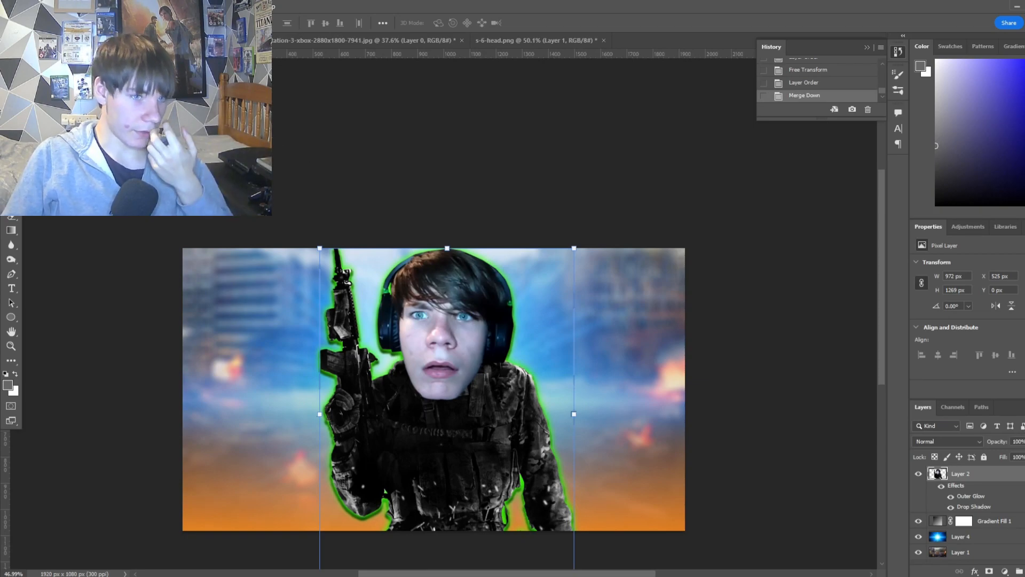
{"action": "left_click", "coordinate": [153, 7]}
{"action": "mouse_move", "coordinate": [191, 215]}
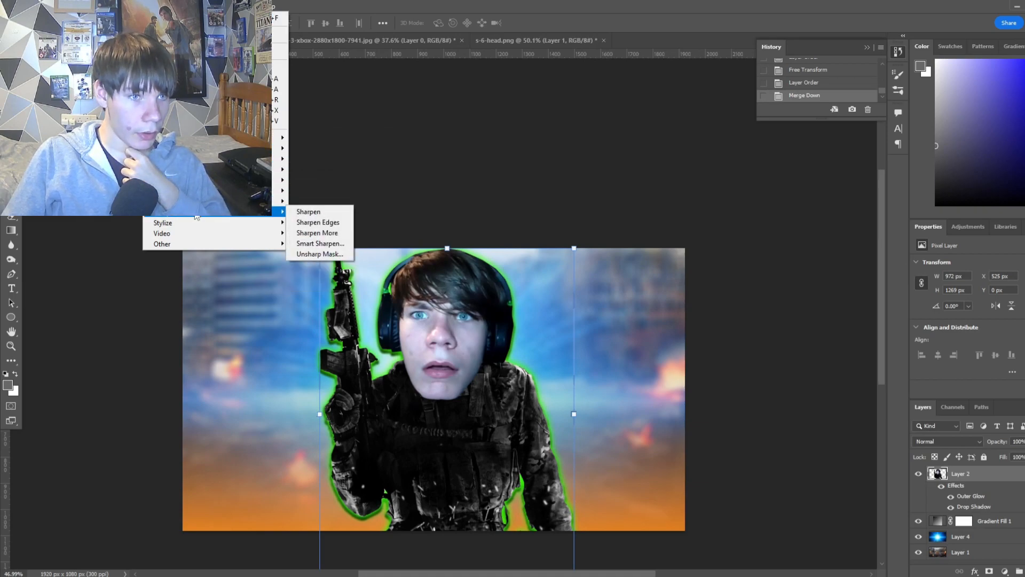
{"action": "left_click", "coordinate": [317, 222]}
{"action": "scroll", "coordinate": [466, 430], "scroll_direction": "up", "scroll_amount": 1}
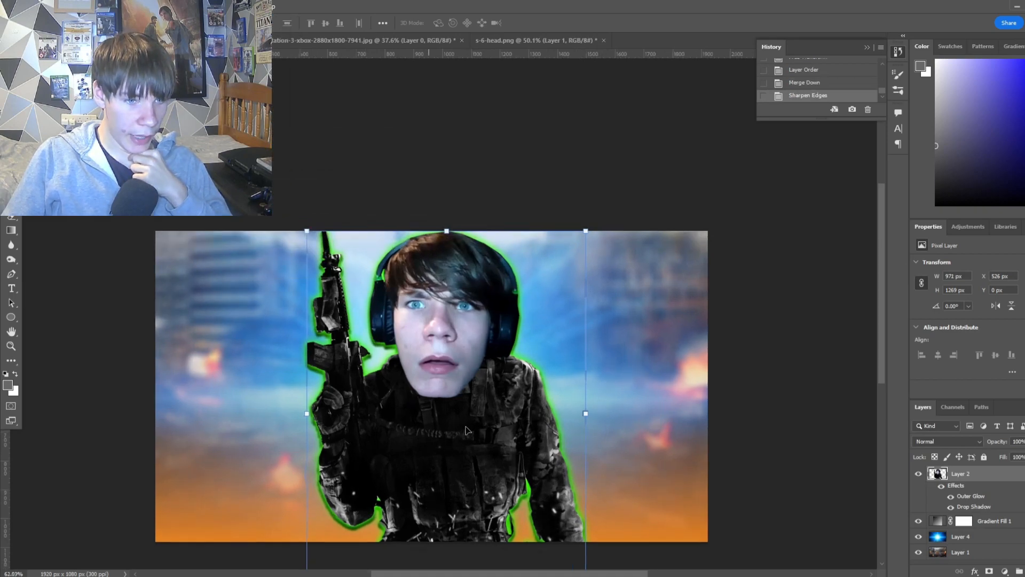
{"action": "scroll", "coordinate": [466, 430], "scroll_direction": "up", "scroll_amount": 7}
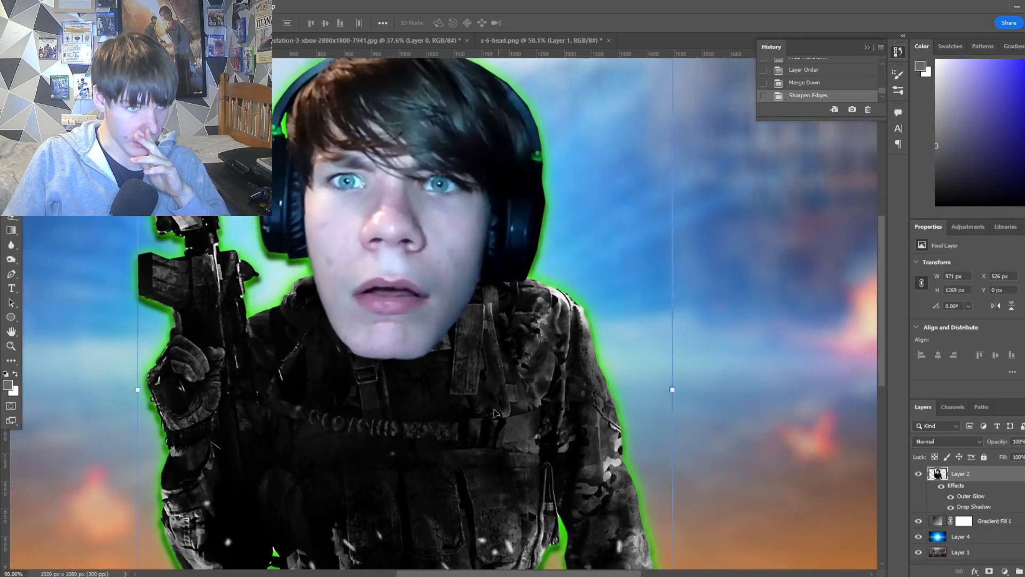
{"action": "scroll", "coordinate": [495, 413], "scroll_direction": "down", "scroll_amount": 1}
{"action": "scroll", "coordinate": [212, 291], "scroll_direction": "down", "scroll_amount": 1}
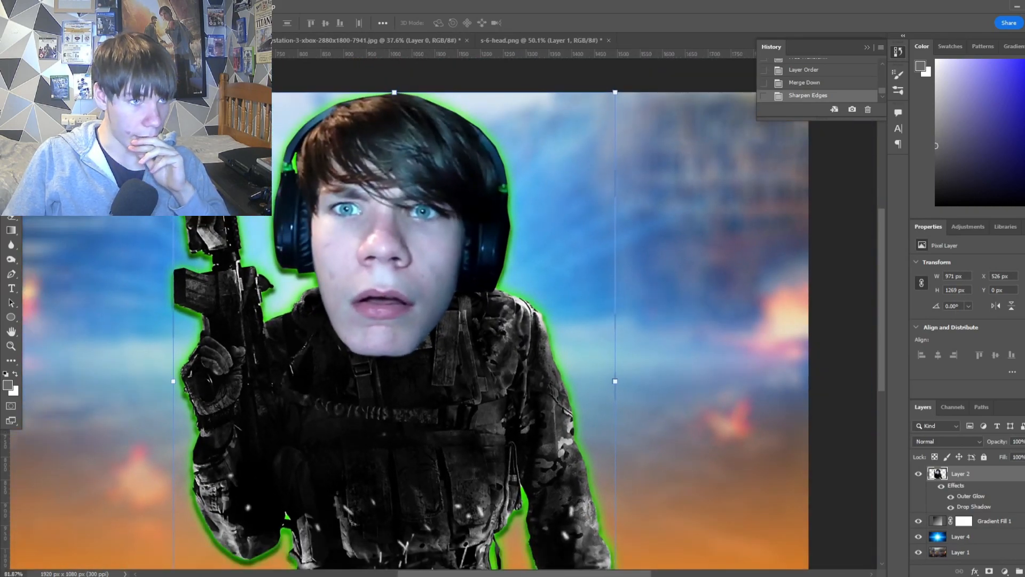
Apply the Sharpen filter to the merged soldier layer and inspect the face
{"action": "left_click", "coordinate": [152, 7]}
{"action": "mouse_move", "coordinate": [277, 212]}
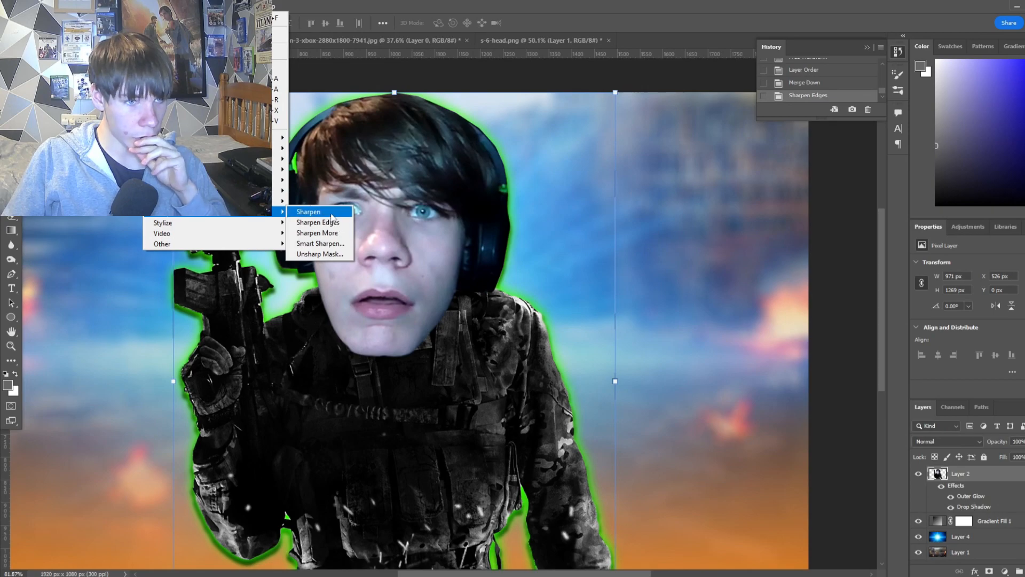
{"action": "left_click", "coordinate": [331, 213]}
{"action": "scroll", "coordinate": [261, 222], "scroll_direction": "up", "scroll_amount": 5}
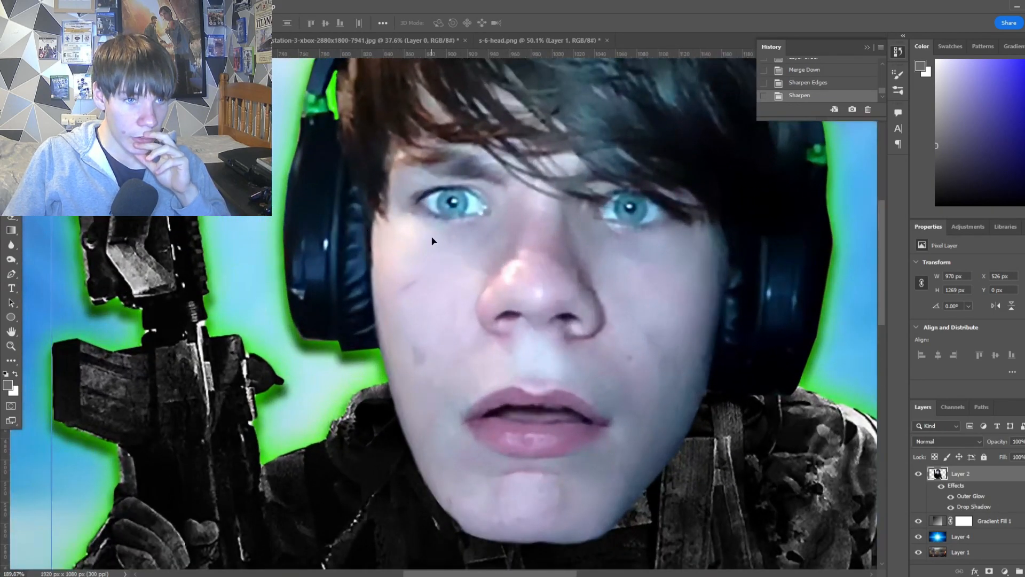
{"action": "scroll", "coordinate": [432, 240], "scroll_direction": "down", "scroll_amount": 3}
{"action": "scroll", "coordinate": [361, 132], "scroll_direction": "down", "scroll_amount": 2}
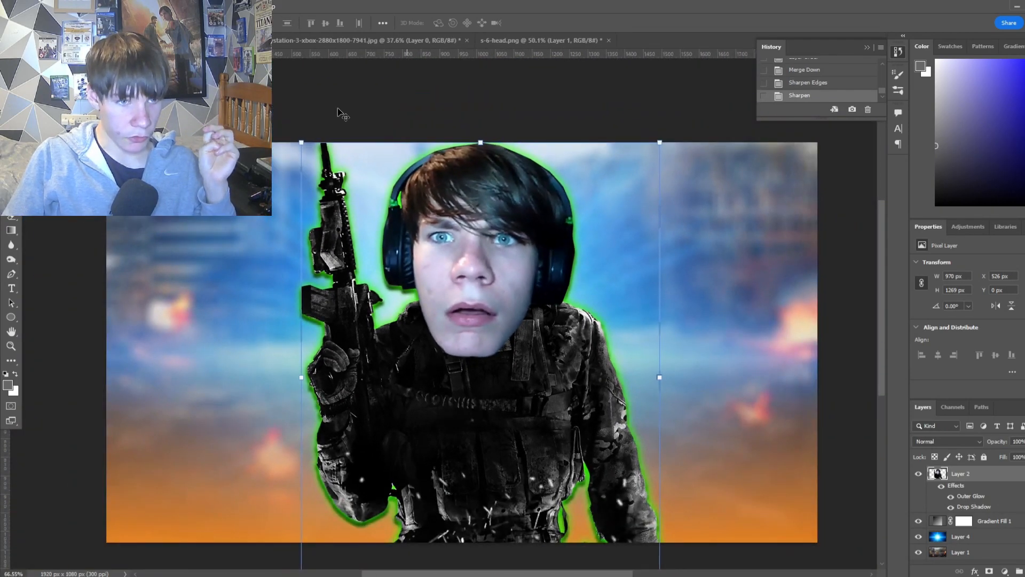
Try the Sharpen More filter on the merged soldier layer and compare the detail at different magnifications
{"action": "left_click", "coordinate": [129, 6]}
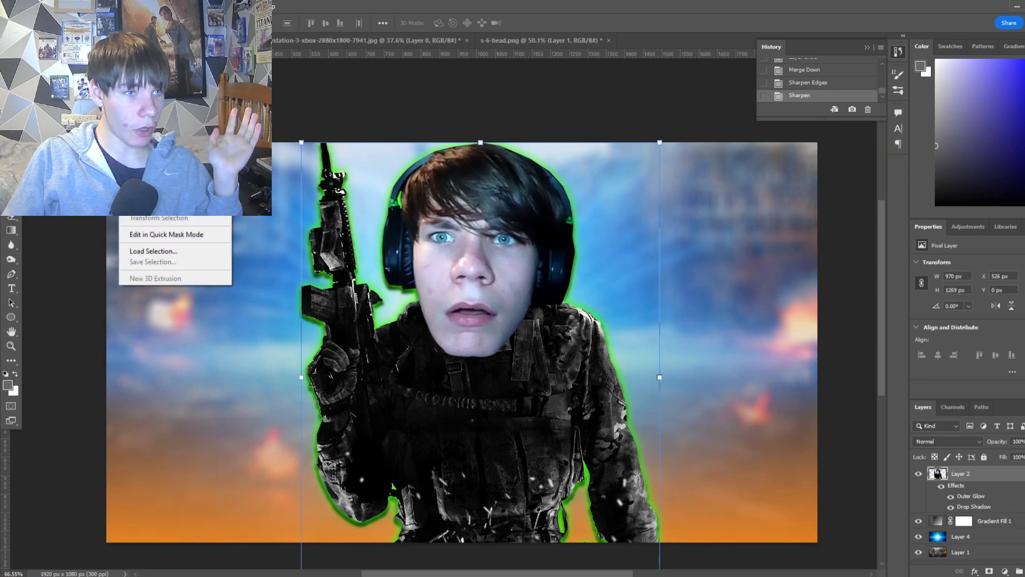
{"action": "mouse_move", "coordinate": [154, 6]}
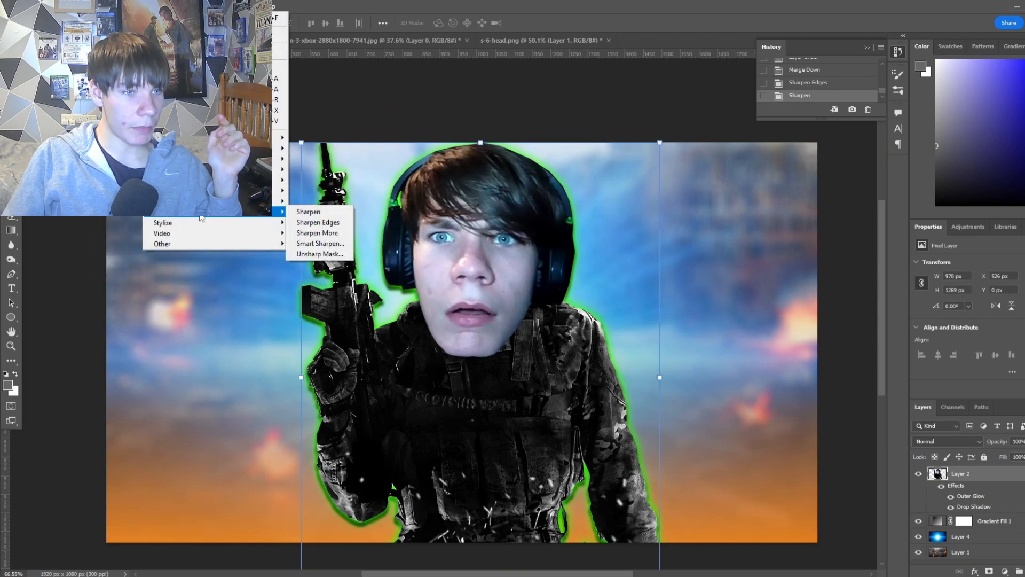
{"action": "left_click", "coordinate": [315, 233]}
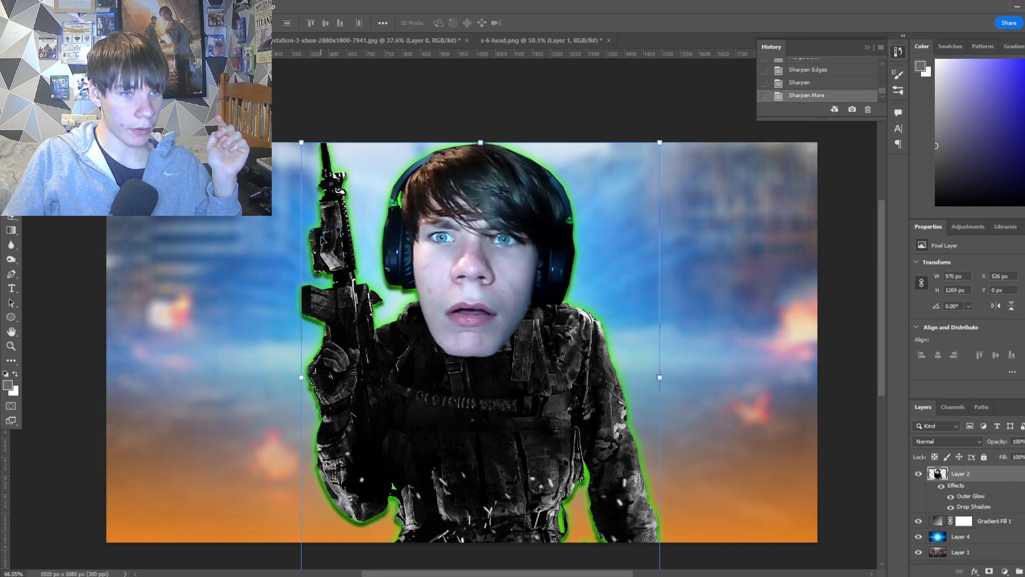
{"action": "scroll", "coordinate": [501, 442], "scroll_direction": "up", "scroll_amount": 2}
{"action": "scroll", "coordinate": [501, 442], "scroll_direction": "up", "scroll_amount": 1}
{"action": "scroll", "coordinate": [540, 307], "scroll_direction": "down", "scroll_amount": 3}
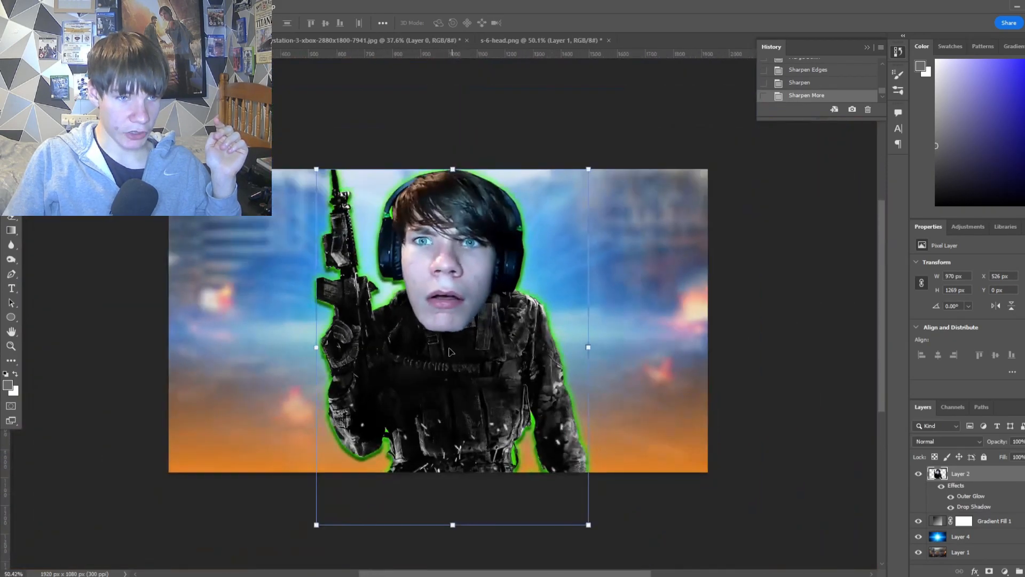
{"action": "scroll", "coordinate": [539, 307], "scroll_direction": "up", "scroll_amount": 1}
Delete the Sharpen More history state and deselect the soldier layer
{"action": "left_click", "coordinate": [868, 110]}
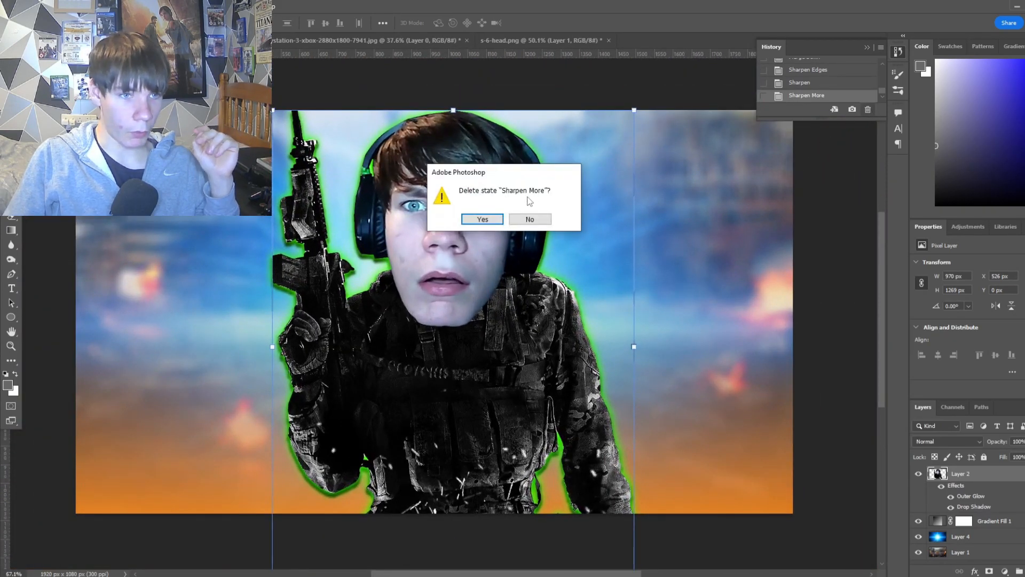
{"action": "left_click", "coordinate": [498, 219]}
{"action": "scroll", "coordinate": [463, 356], "scroll_direction": "down", "scroll_amount": 1}
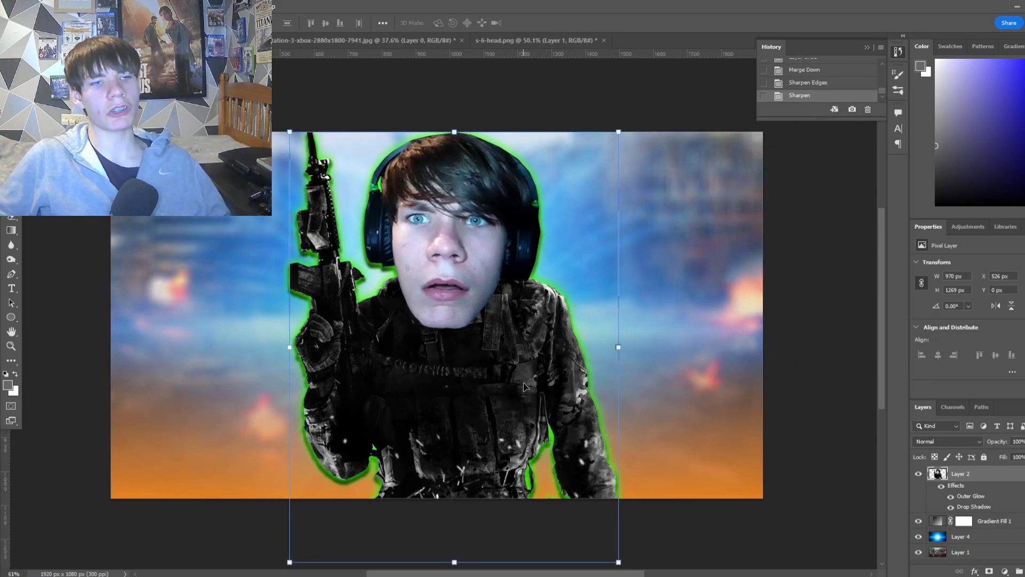
{"action": "scroll", "coordinate": [422, 399], "scroll_direction": "down", "scroll_amount": 1}
{"action": "left_click", "coordinate": [783, 336]}
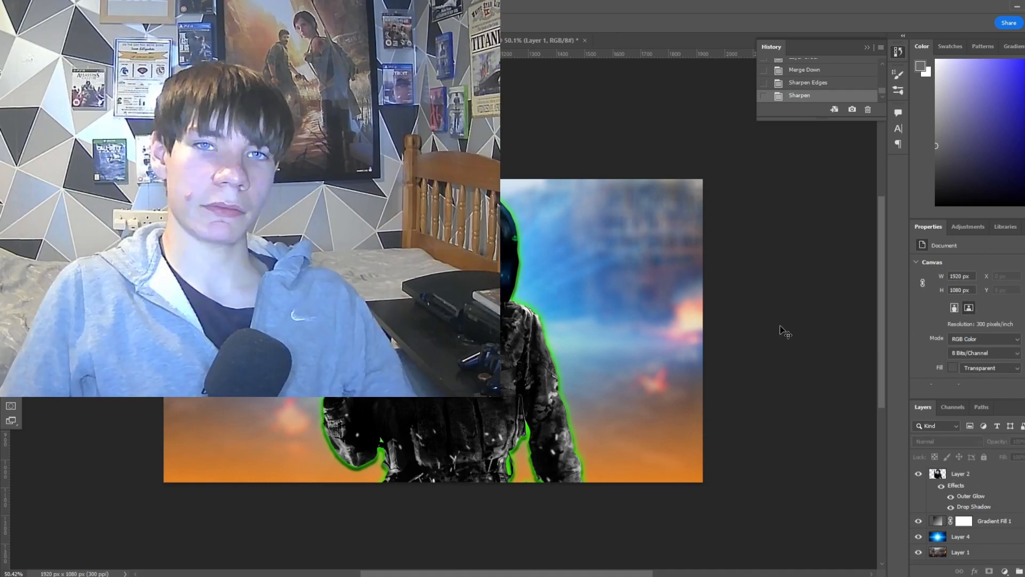
{"action": "scroll", "coordinate": [446, 315], "scroll_direction": "down", "scroll_amount": 1}
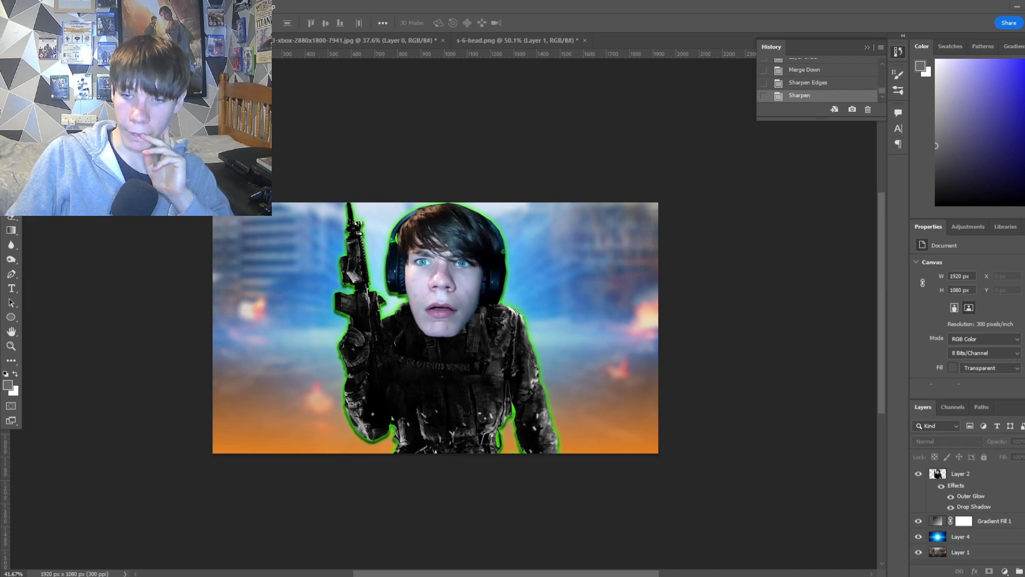
Paste the ember overlay image, align it to the canvas's upper-left corner and enlarge it to 2120 × 1192 px
{"action": "key", "text": "ctrl+v"}
{"action": "left_click_drag", "start_coordinate": [493, 335], "coordinate": [418, 290]}
{"action": "left_click_drag", "start_coordinate": [512, 372], "coordinate": [726, 440]}
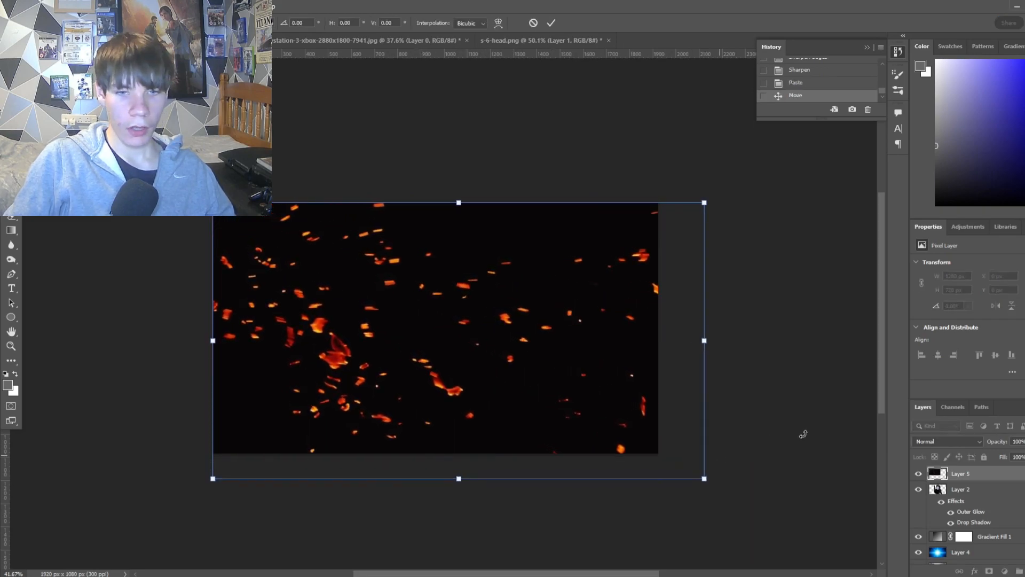
Set the ember layer's blend mode to Screen and commit its transform
{"action": "left_click", "coordinate": [947, 441]}
{"action": "left_click", "coordinate": [927, 400]}
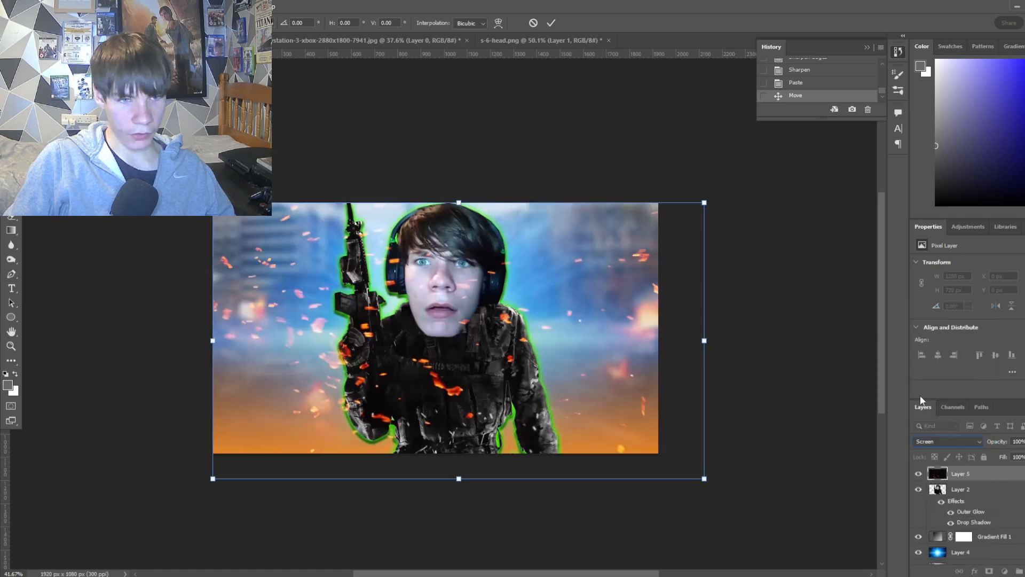
{"action": "key", "text": "Return"}
Duplicate the ember layer under the default name and check the intensified sparks over the composite
{"action": "right_click", "coordinate": [961, 475]}
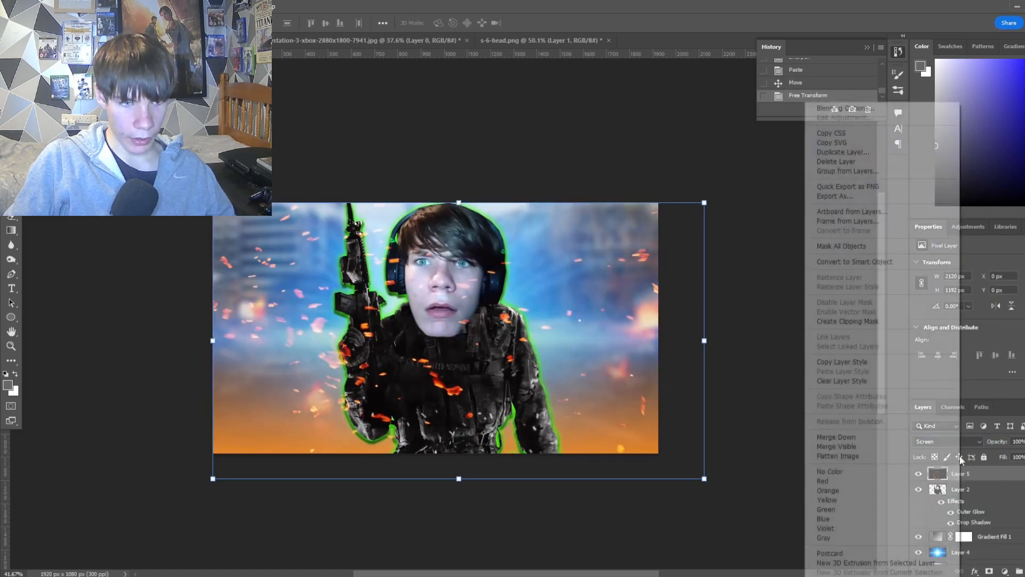
{"action": "left_click", "coordinate": [854, 152]}
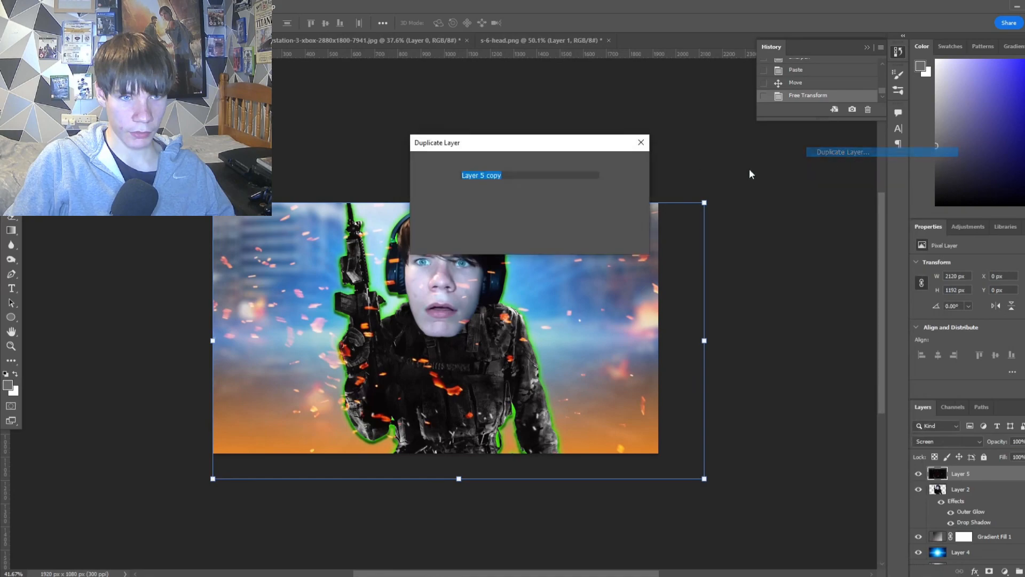
{"action": "left_click", "coordinate": [624, 167]}
{"action": "scroll", "coordinate": [427, 289], "scroll_direction": "up", "scroll_amount": 7}
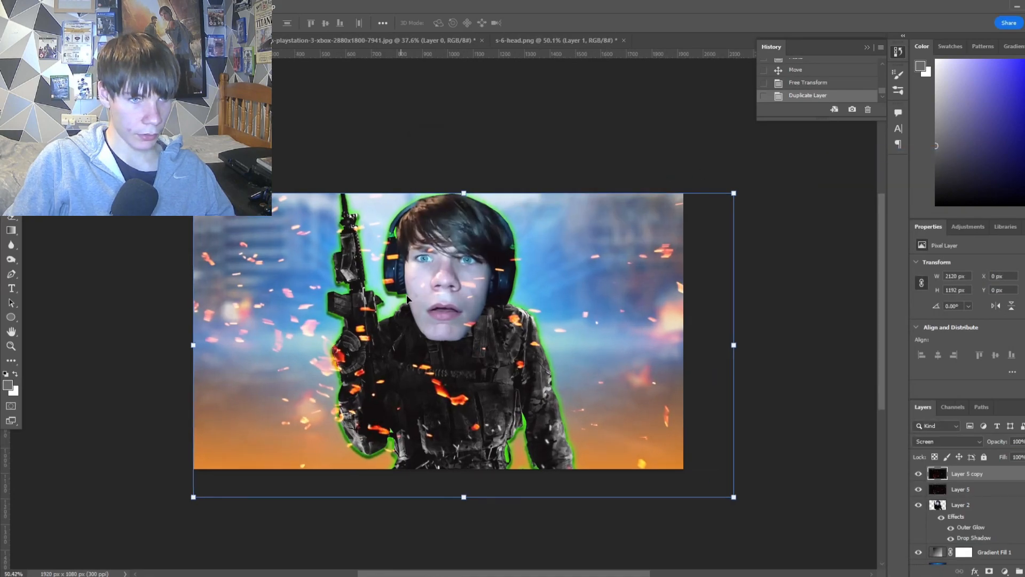
{"action": "left_click_drag", "start_coordinate": [488, 290], "coordinate": [490, 292]}
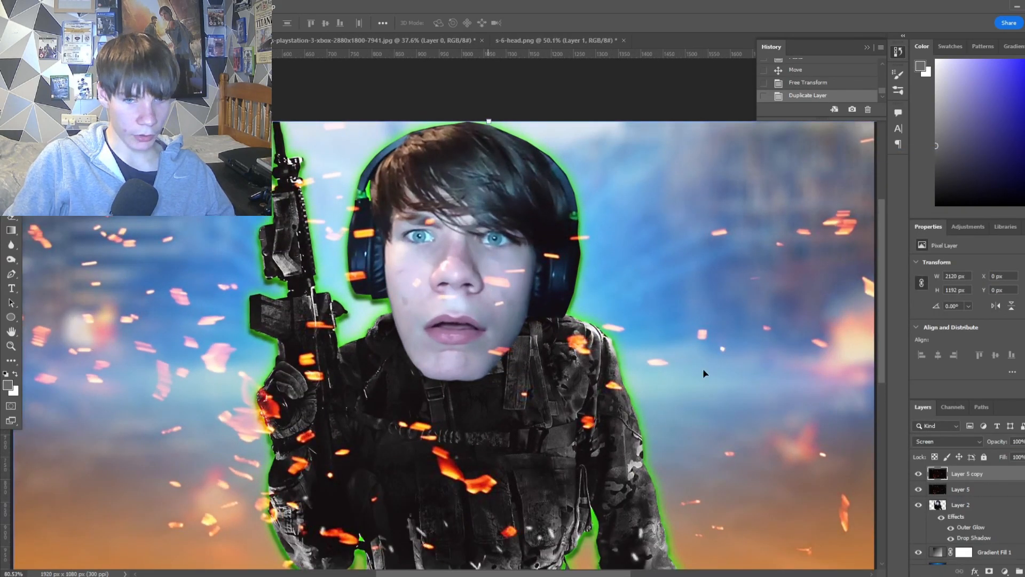
{"action": "left_click", "coordinate": [647, 101]}
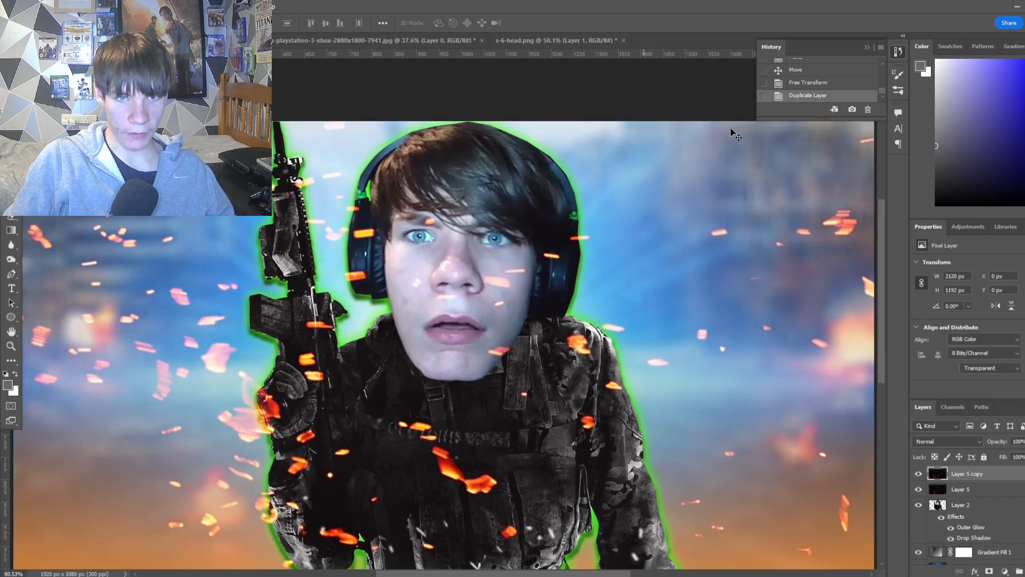
Merge the duplicate ember layer down into the original ember layer
{"action": "left_click", "coordinate": [971, 477]}
{"action": "key", "text": "ctrl+e"}
{"action": "scroll", "coordinate": [475, 312], "scroll_direction": "down", "scroll_amount": 3}
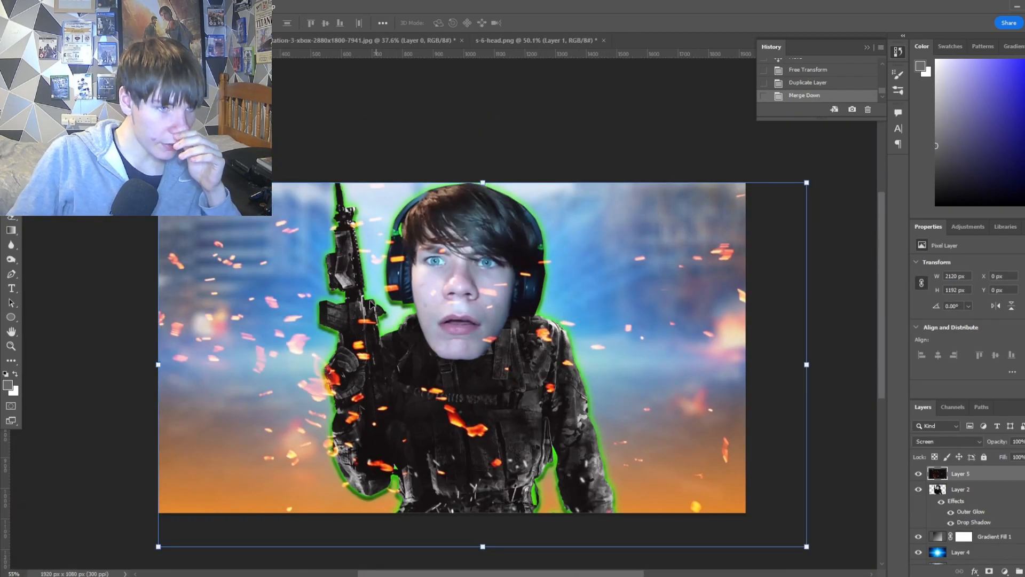
Try rotating the ember layer about 7.5° clockwise over the composite
{"action": "left_click_drag", "start_coordinate": [479, 173], "coordinate": [507, 175]}
{"action": "scroll", "coordinate": [502, 229], "scroll_direction": "down", "scroll_amount": 2}
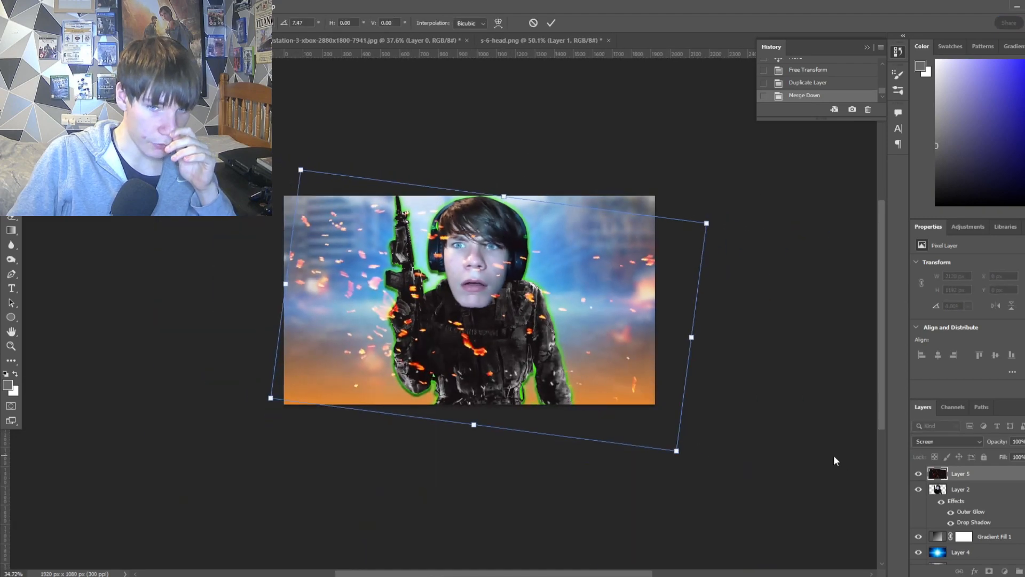
{"action": "key", "text": "Return"}
Delete the current ember layer and replace it with the spark layer duplicated from gowr tn.psd
{"action": "key", "text": "Delete"}
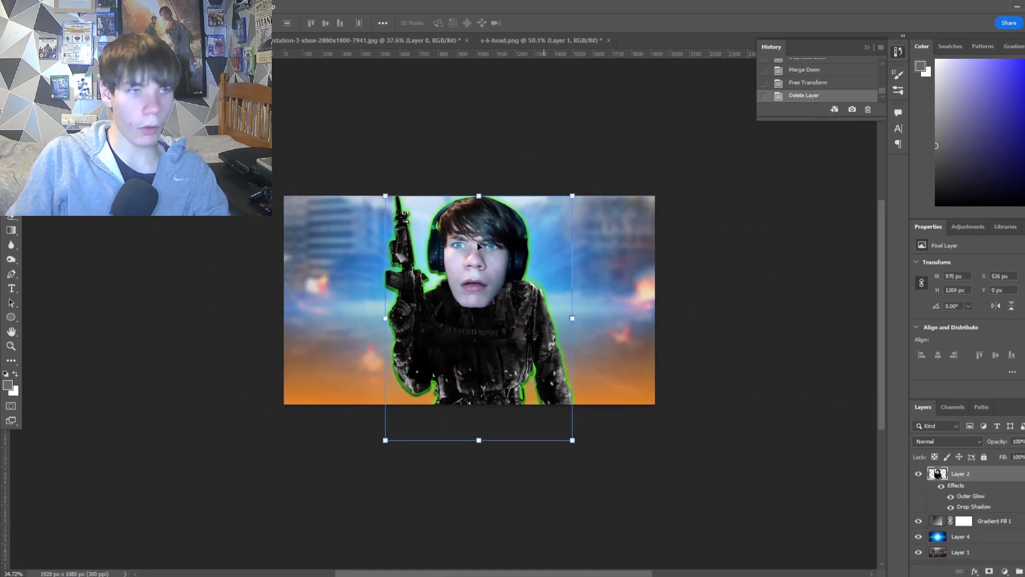
{"action": "left_click", "coordinate": [24, 7]}
{"action": "left_click", "coordinate": [32, 29]}
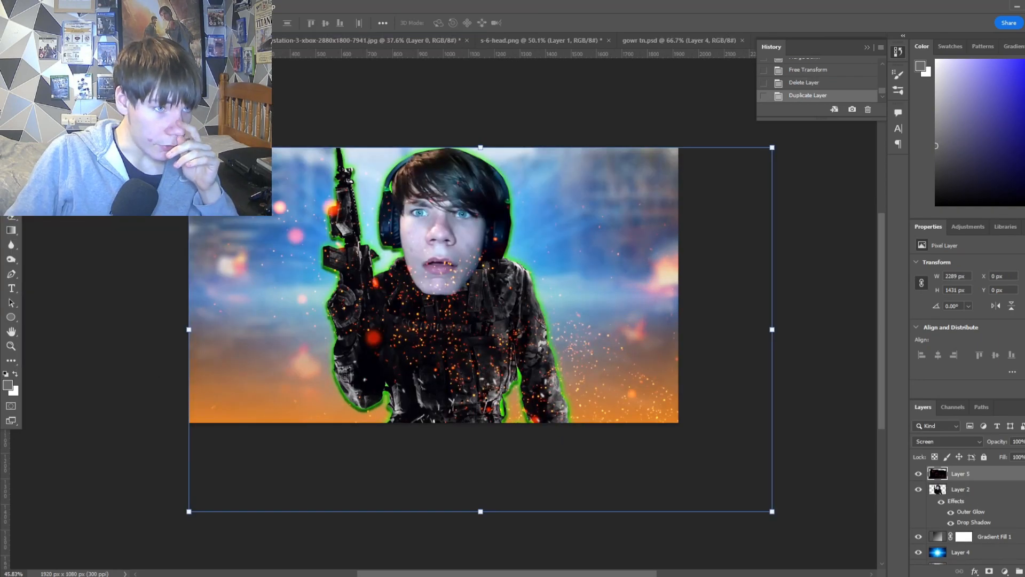
{"action": "left_click_drag", "start_coordinate": [189, 147], "coordinate": [75, 78]}
{"action": "scroll", "coordinate": [229, 199], "scroll_direction": "down", "scroll_amount": 4}
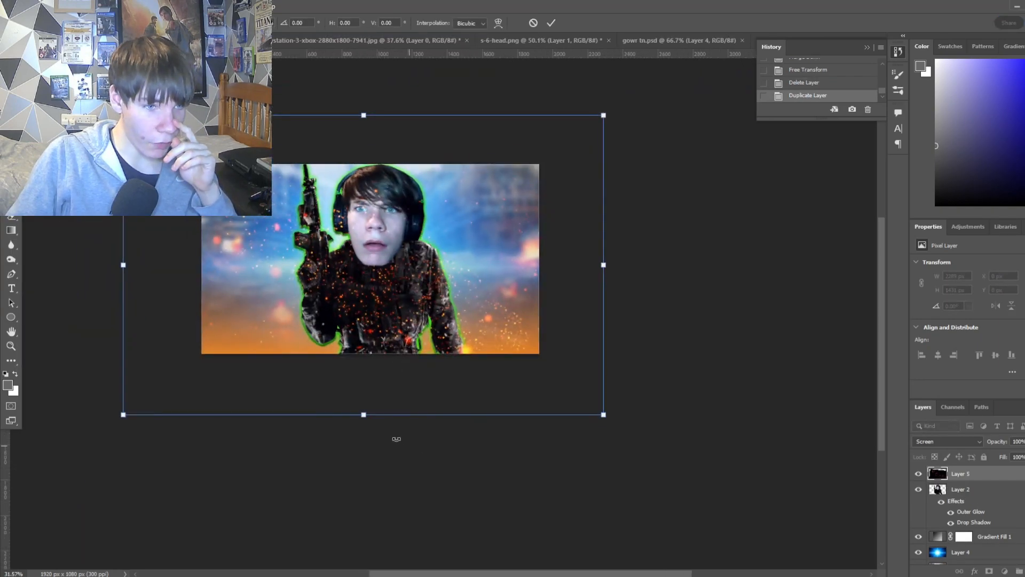
{"action": "left_click_drag", "start_coordinate": [366, 416], "coordinate": [359, 447]}
{"action": "key", "text": "ctrl+minus"}
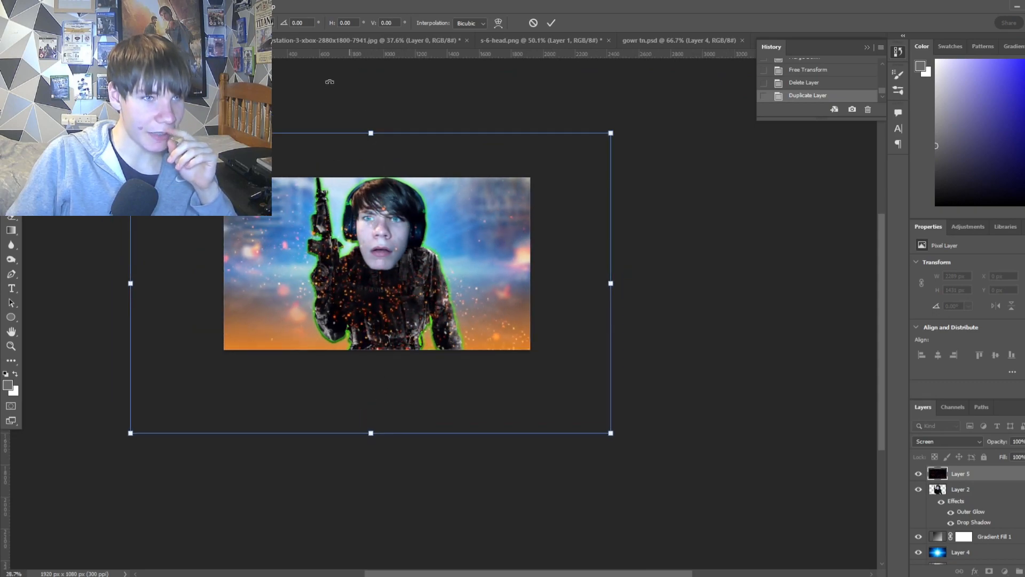
Check the spark placement in gowr tn.psd, and enlarge the composite's spark layer to 2460 × 1539 px at X -270, Y -135 px
{"action": "left_click", "coordinate": [645, 45]}
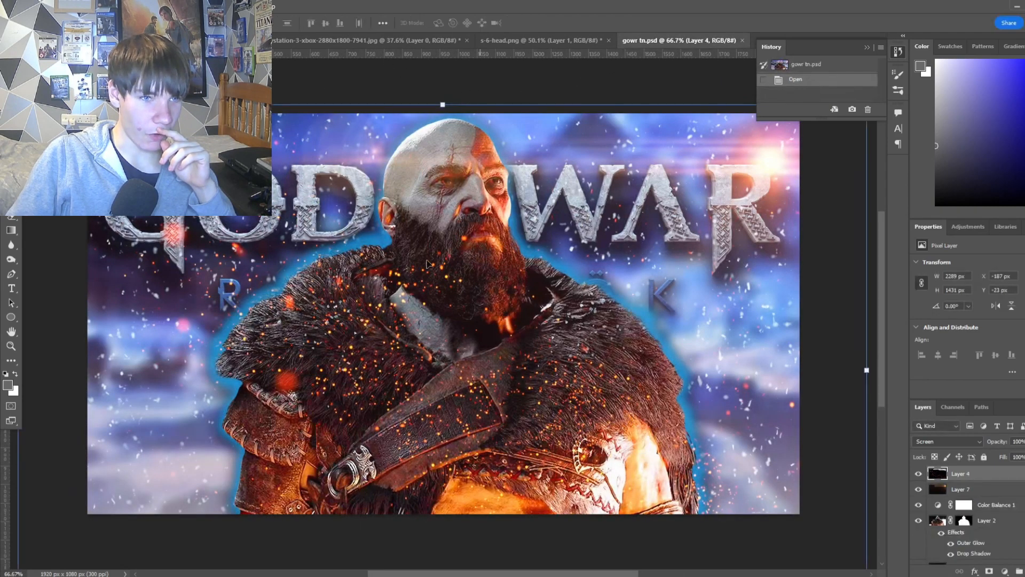
{"action": "left_click", "coordinate": [160, 40]}
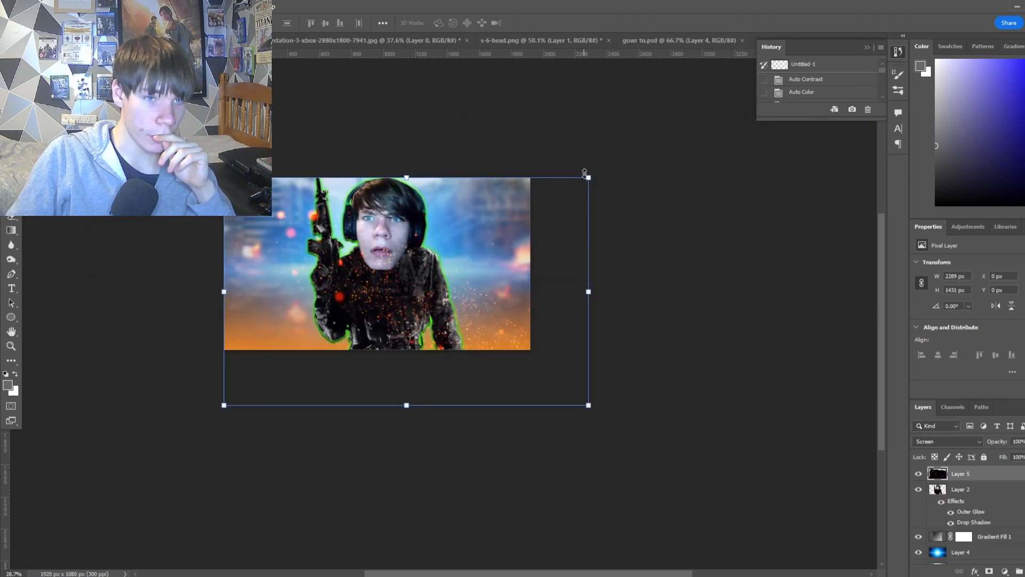
{"action": "left_click_drag", "start_coordinate": [589, 177], "coordinate": [616, 162]}
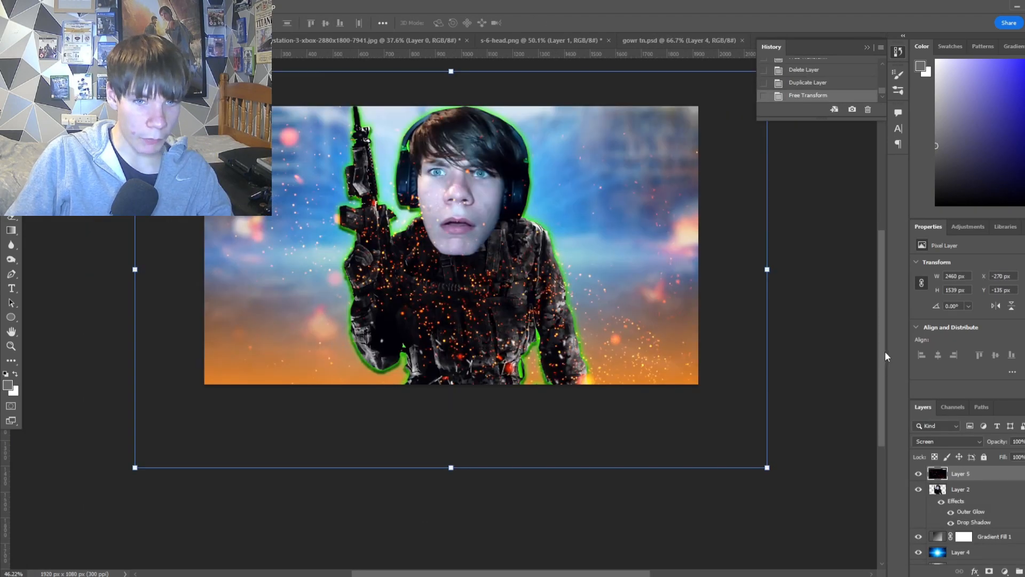
{"action": "left_click_drag", "start_coordinate": [885, 352], "coordinate": [892, 305]}
{"action": "scroll", "coordinate": [454, 278], "scroll_direction": "up", "scroll_amount": 3}
{"action": "scroll", "coordinate": [454, 277], "scroll_direction": "up", "scroll_amount": 2}
{"action": "scroll", "coordinate": [475, 345], "scroll_direction": "down", "scroll_amount": 4}
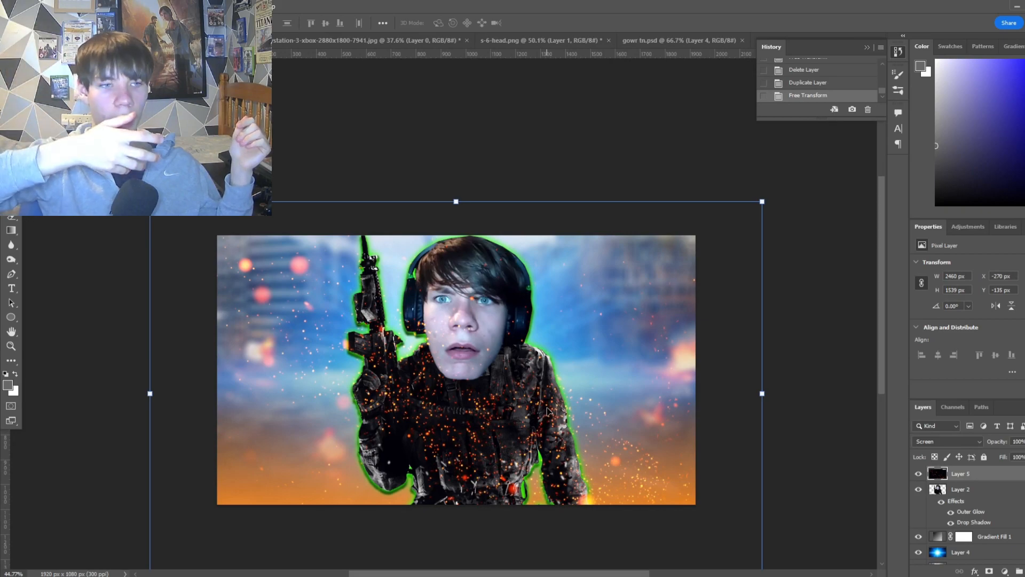
Duplicate the spark layer under the default name and merge the copy down into the original spark layer
{"action": "scroll", "coordinate": [645, 440], "scroll_direction": "down", "scroll_amount": 1}
{"action": "scroll", "coordinate": [645, 441], "scroll_direction": "up", "scroll_amount": 2}
{"action": "right_click", "coordinate": [975, 477]}
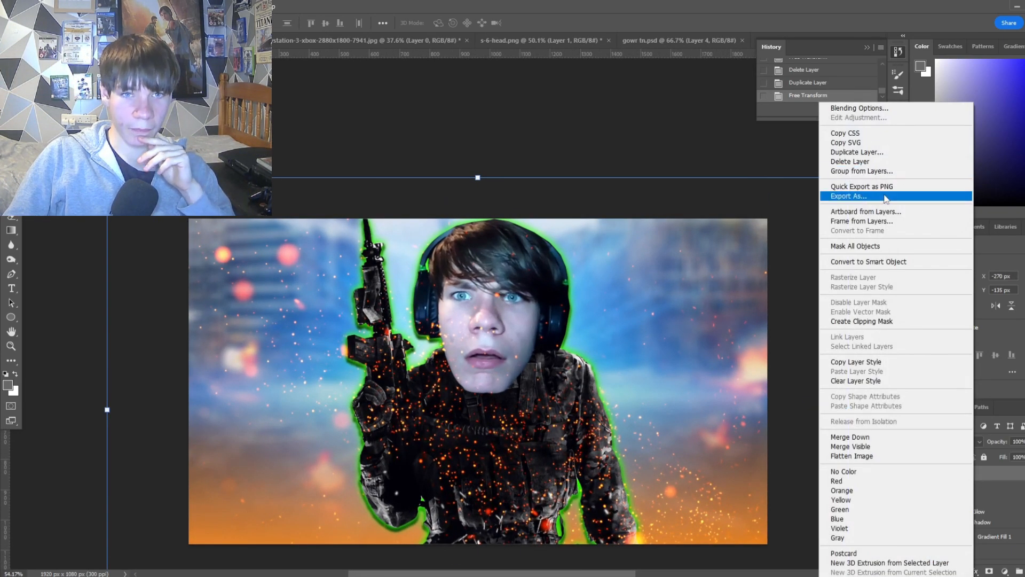
{"action": "left_click", "coordinate": [825, 158]}
{"action": "left_click", "coordinate": [637, 168]}
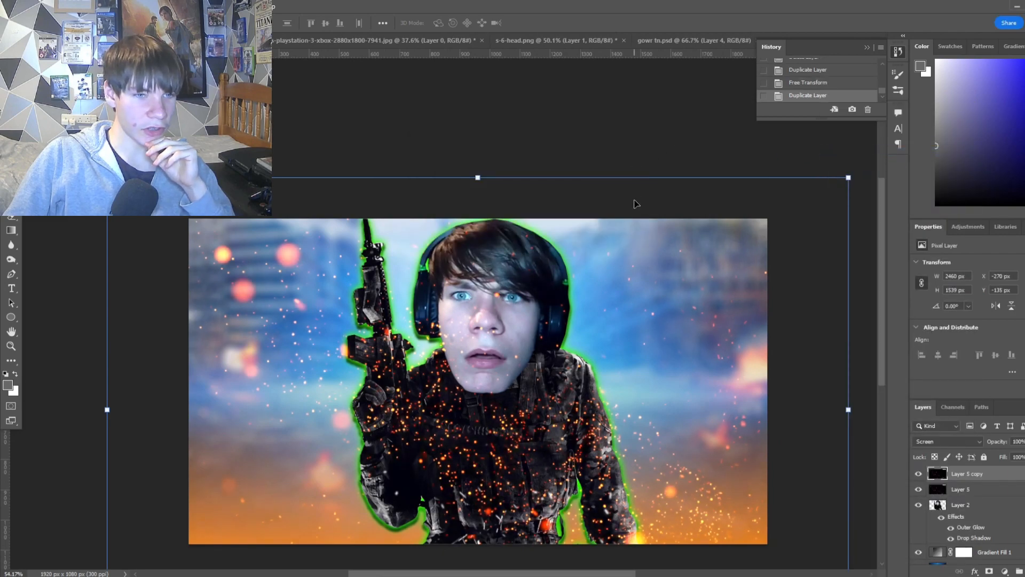
{"action": "scroll", "coordinate": [640, 275], "scroll_direction": "down", "scroll_amount": 1}
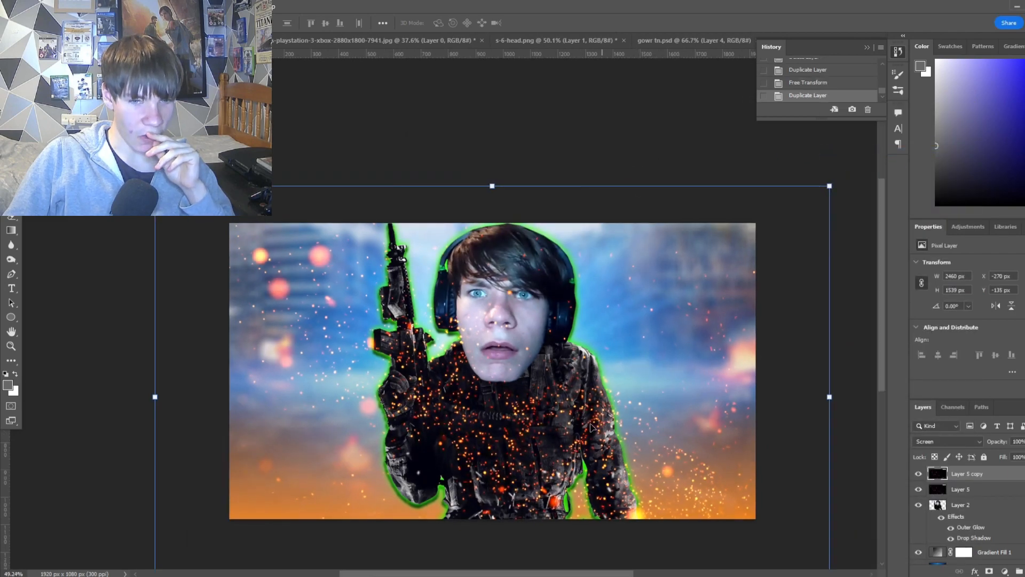
{"action": "right_click", "coordinate": [968, 476]}
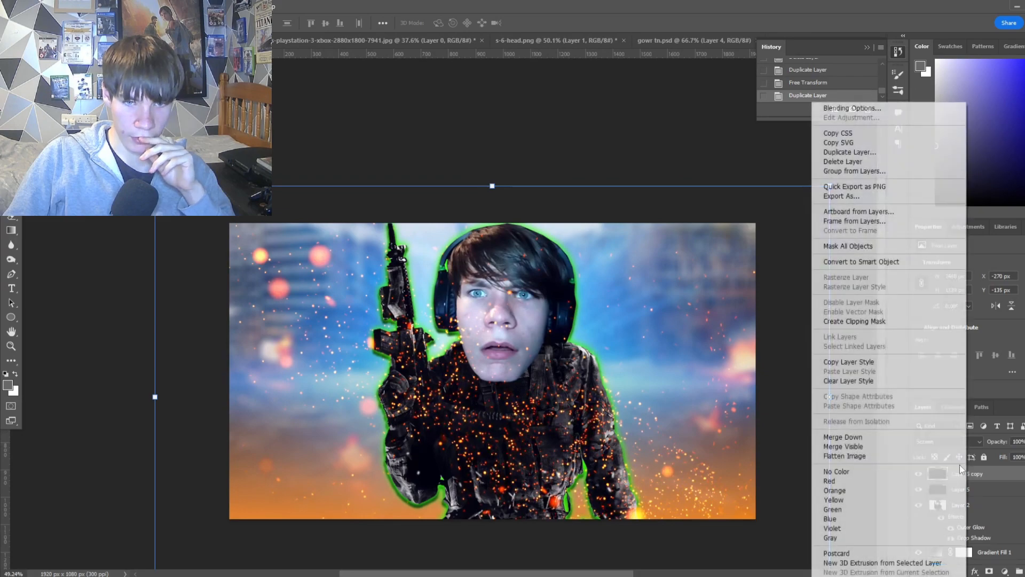
{"action": "left_click", "coordinate": [843, 436]}
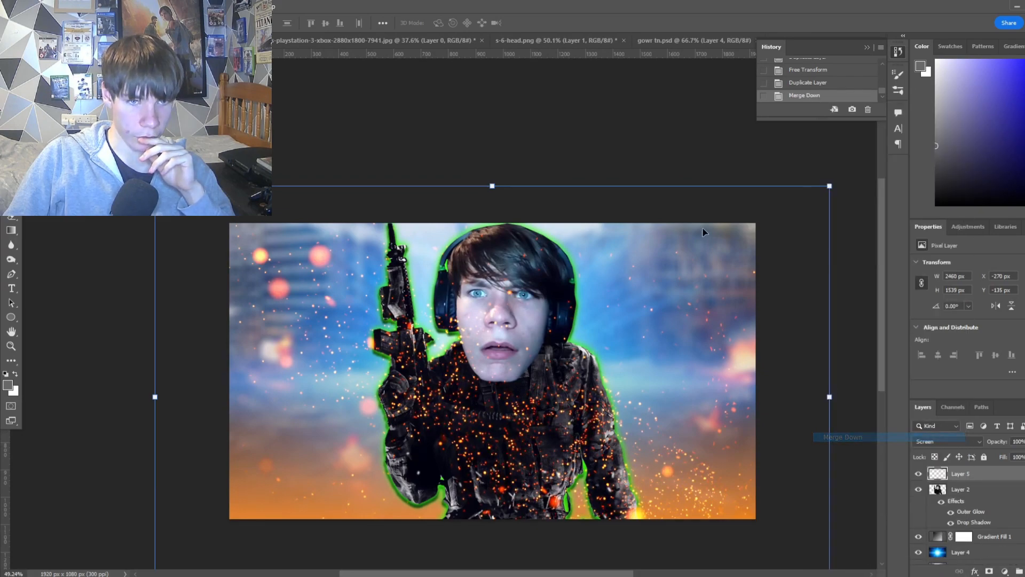
Shift the merged spark layer slightly left to X -311 px and deselect it
{"action": "left_click_drag", "start_coordinate": [485, 393], "coordinate": [474, 391]}
{"action": "scroll", "coordinate": [474, 389], "scroll_direction": "down", "scroll_amount": 2}
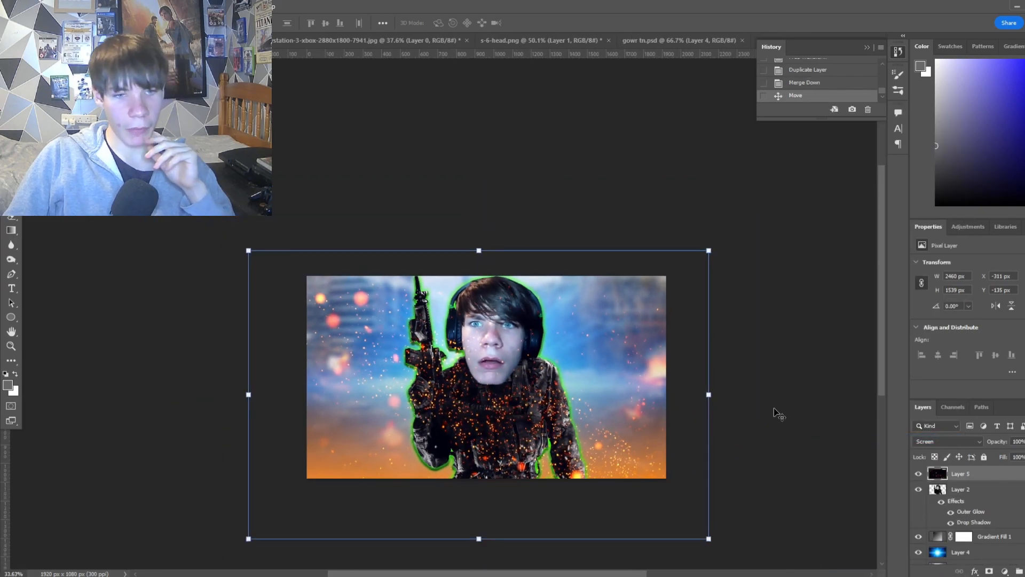
{"action": "left_click", "coordinate": [774, 408]}
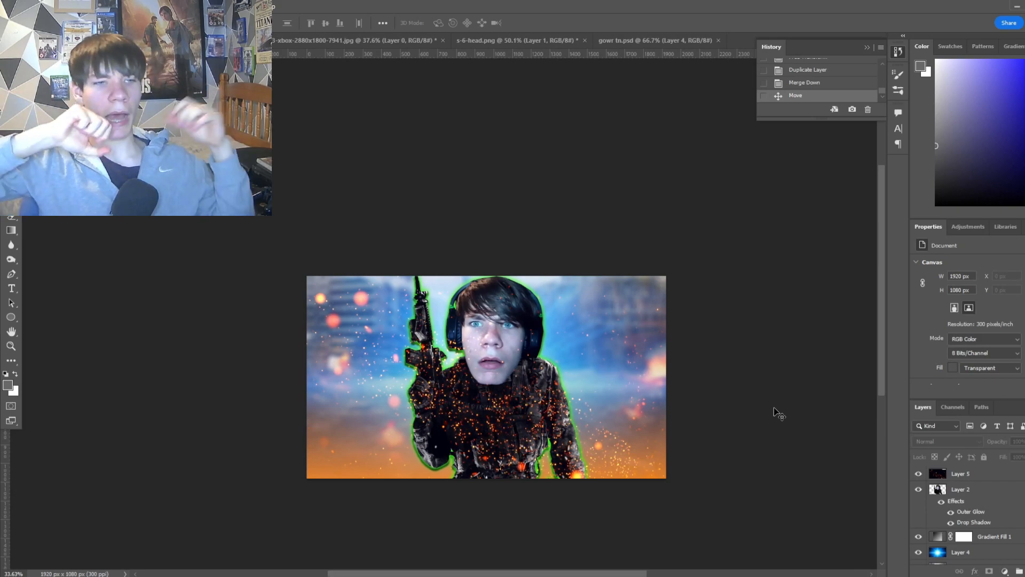
{"action": "scroll", "coordinate": [774, 407], "scroll_direction": "up", "scroll_amount": 2}
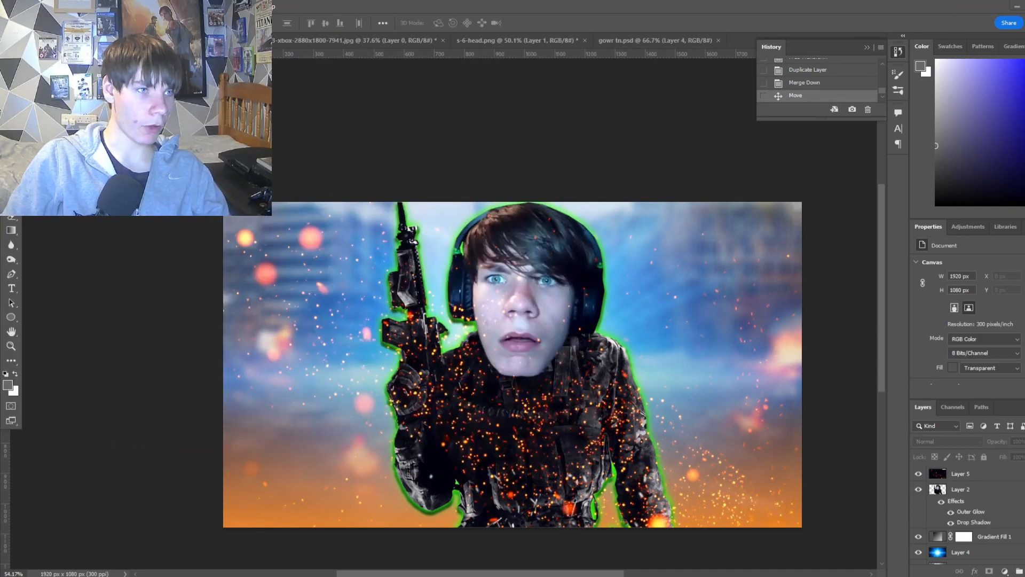
Bring the Call of Duty MW3 logo into the composite and scale it to 1642 × 612 px at X 139, Y 73 px
{"action": "key", "text": "alt+f"}
{"action": "key", "text": "Escape"}
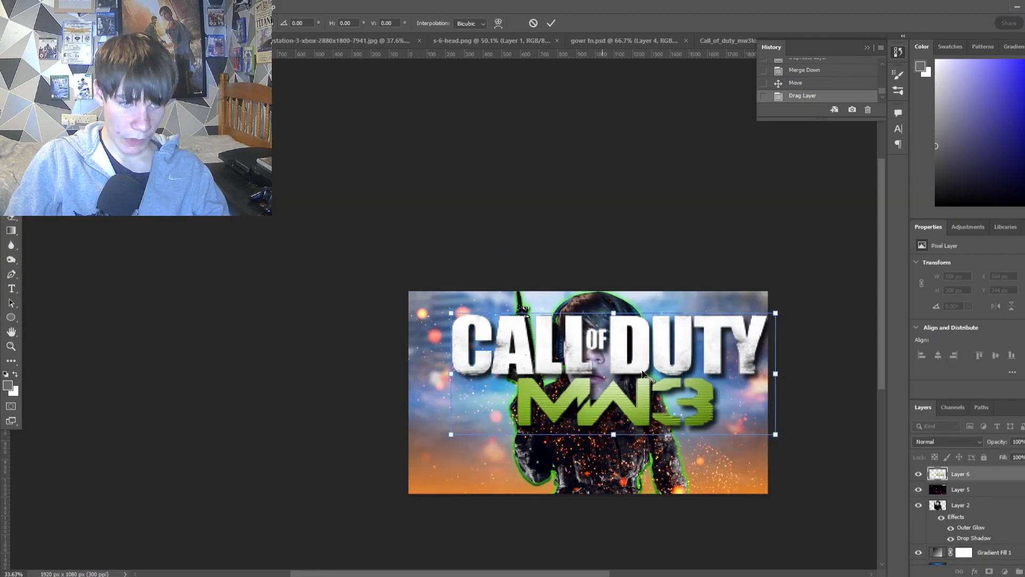
{"action": "left_click_drag", "start_coordinate": [623, 433], "coordinate": [588, 419]}
Move the logo layer behind the soldier, directly below the Gradient Fill 1 layer
{"action": "left_click_drag", "start_coordinate": [971, 480], "coordinate": [971, 559]}
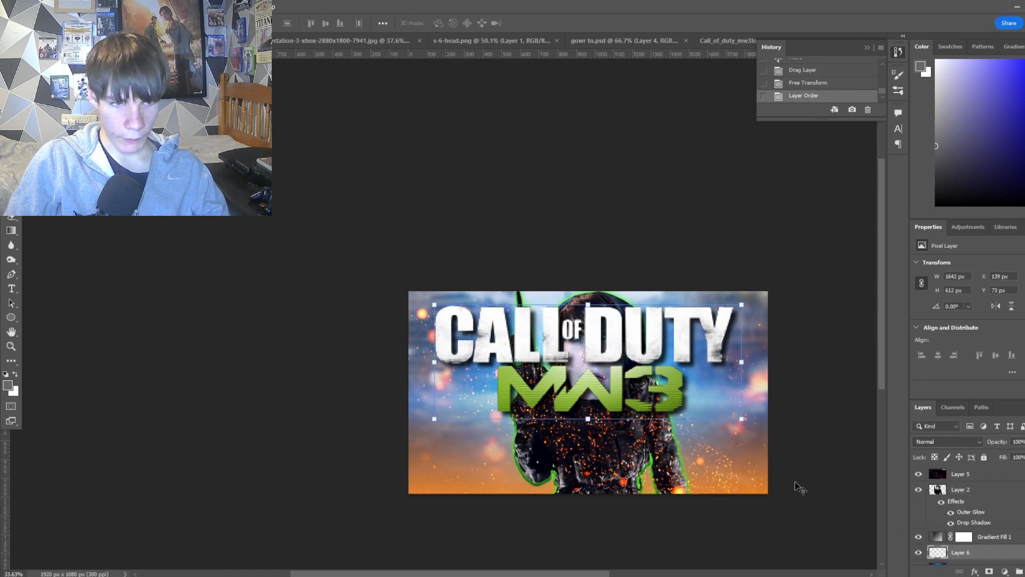
{"action": "scroll", "coordinate": [796, 487], "scroll_direction": "up", "scroll_amount": 2}
{"action": "left_click_drag", "start_coordinate": [882, 333], "coordinate": [880, 352]}
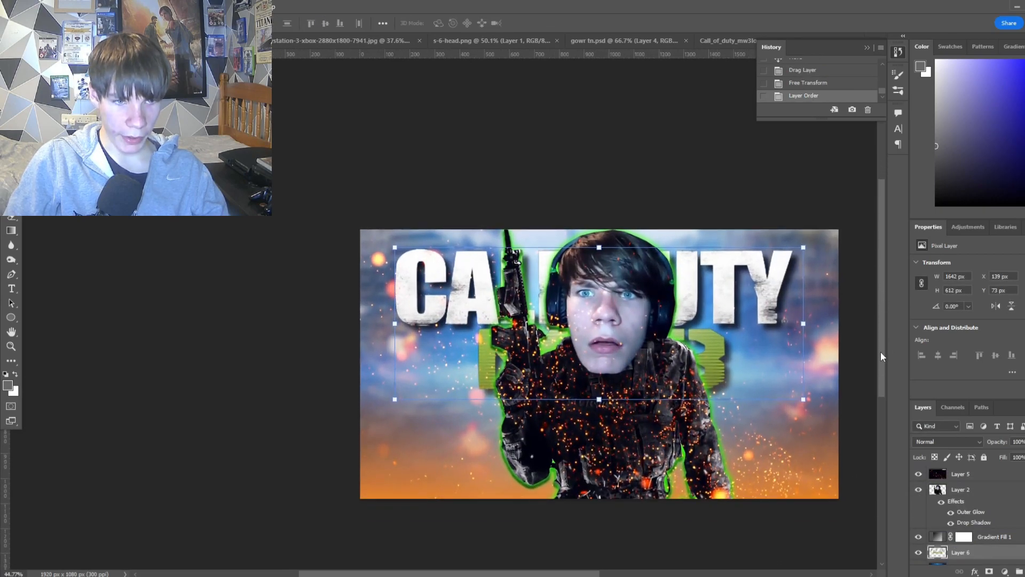
Enlarge the logo to 1704 × 635 px and reposition it at X 108, Y 46 px
{"action": "left_click_drag", "start_coordinate": [566, 572], "coordinate": [610, 572]}
{"action": "left_click_drag", "start_coordinate": [675, 399], "coordinate": [691, 406]}
{"action": "left_click_drag", "start_coordinate": [634, 304], "coordinate": [626, 297]}
{"action": "key", "text": "Return"}
{"action": "scroll", "coordinate": [783, 473], "scroll_direction": "down", "scroll_amount": 2}
{"action": "scroll", "coordinate": [783, 473], "scroll_direction": "up", "scroll_amount": 3}
{"action": "scroll", "coordinate": [991, 528], "scroll_direction": "down", "scroll_amount": 2}
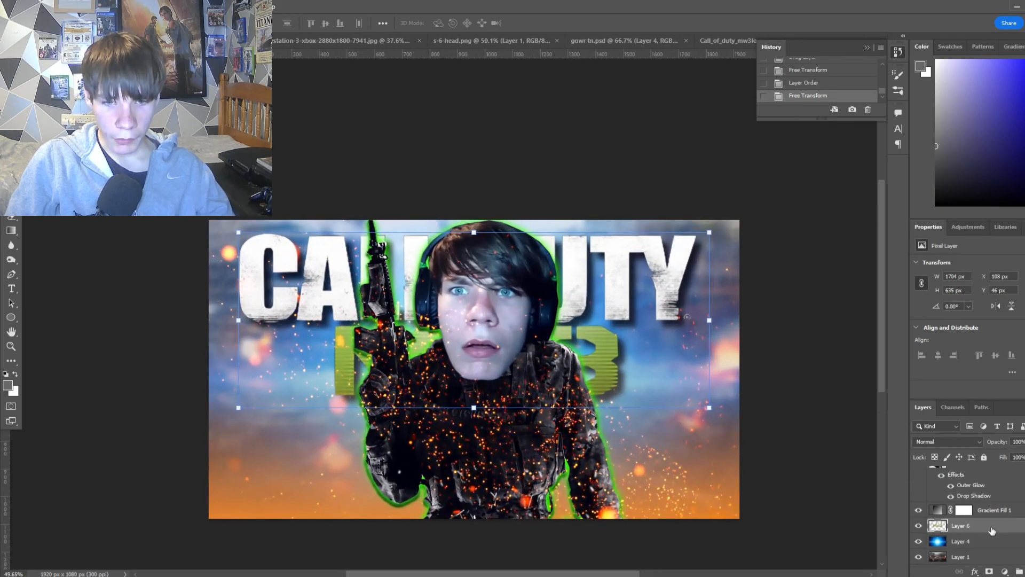
Reorder the logo layer beneath the blue flare layer, directly above the city background
{"action": "left_click_drag", "start_coordinate": [992, 530], "coordinate": [989, 550]}
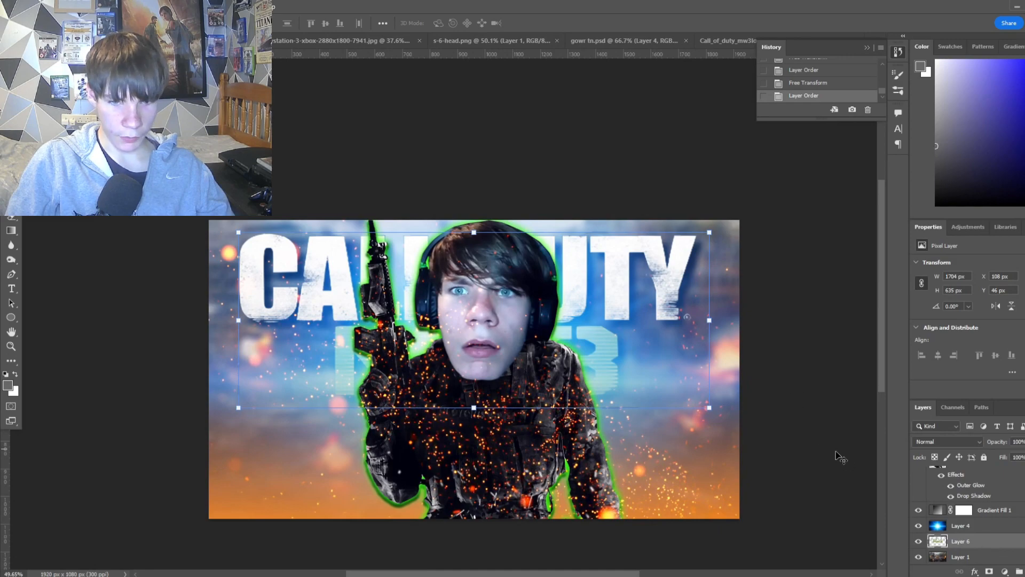
{"action": "scroll", "coordinate": [805, 462], "scroll_direction": "down", "scroll_amount": 2}
{"action": "scroll", "coordinate": [805, 463], "scroll_direction": "up", "scroll_amount": 1}
{"action": "left_click", "coordinate": [875, 388]}
Add a black drop shadow to the logo layer with 14% spread and 1 px size
{"action": "right_click", "coordinate": [988, 541]}
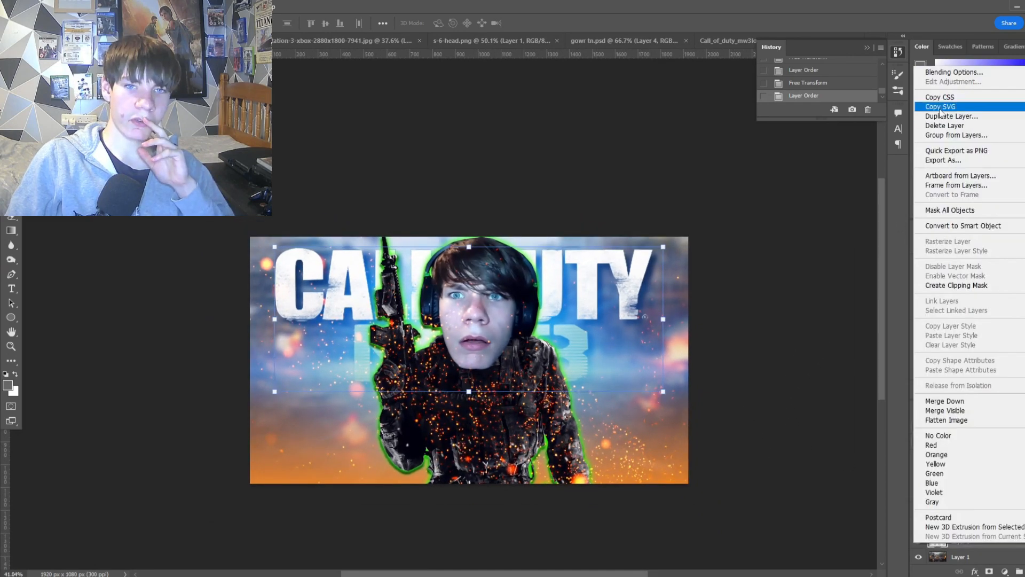
{"action": "left_click", "coordinate": [956, 72]}
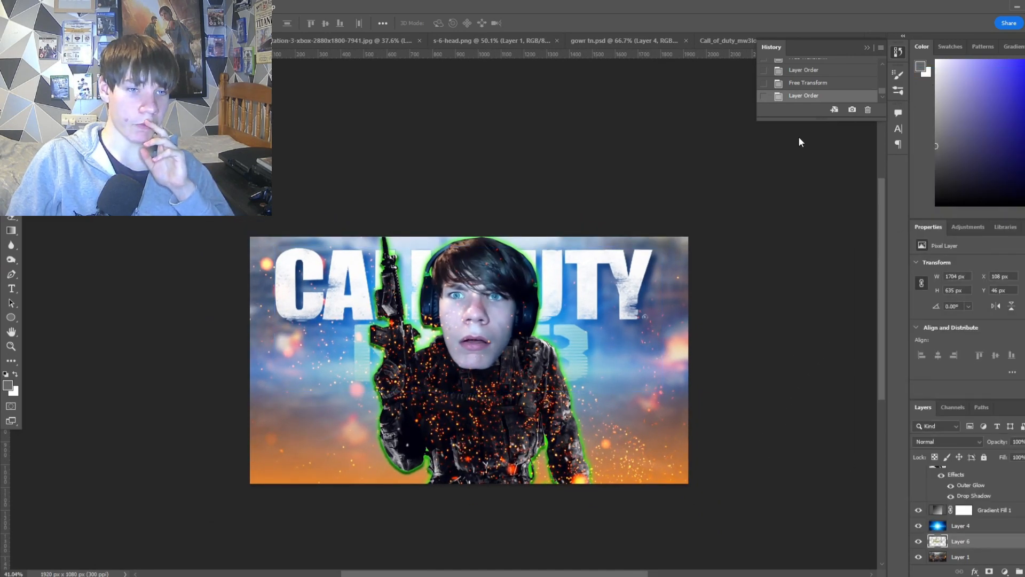
{"action": "left_click", "coordinate": [696, 281]}
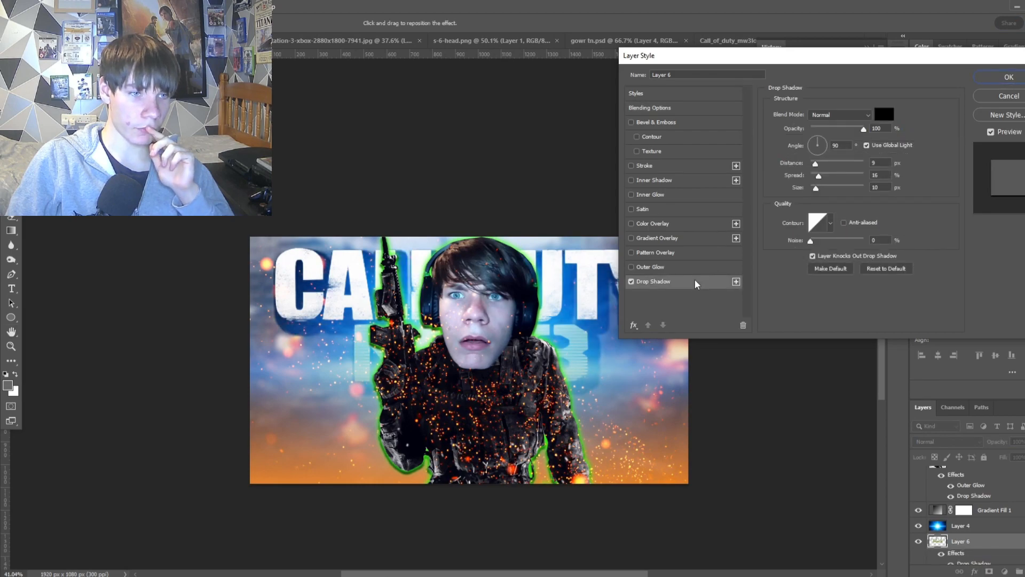
{"action": "left_click_drag", "start_coordinate": [815, 190], "coordinate": [812, 192]}
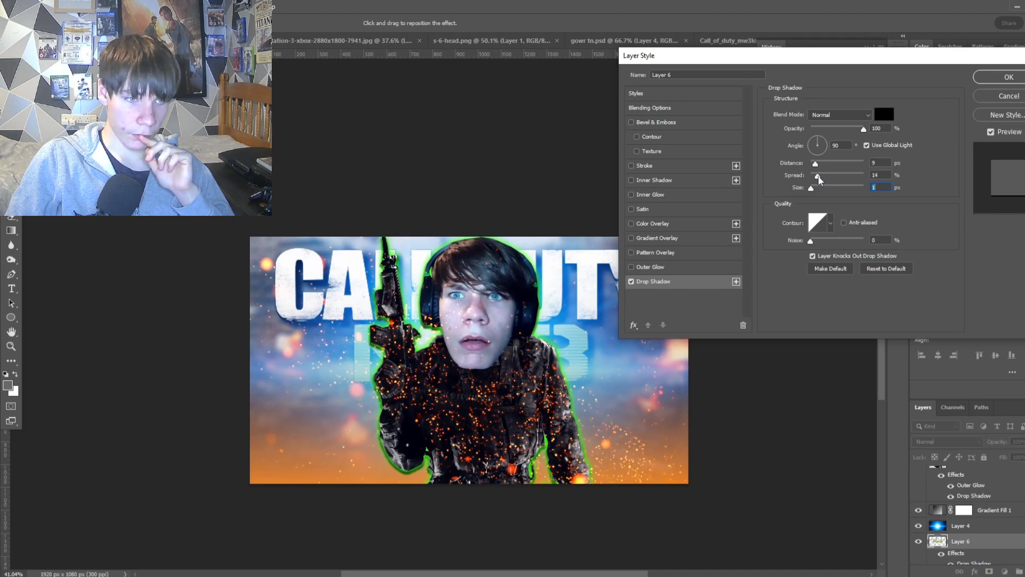
{"action": "left_click", "coordinate": [817, 176]}
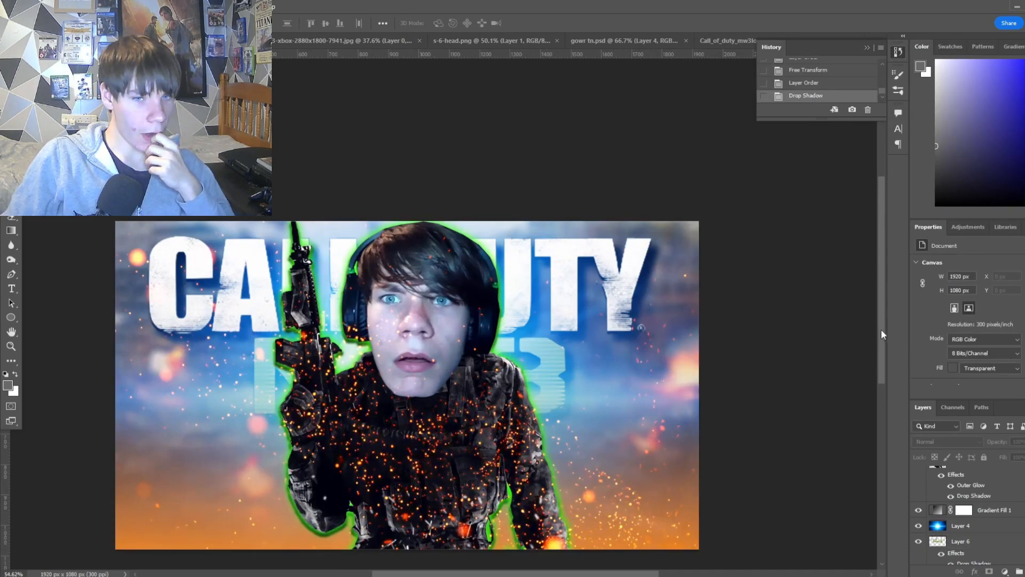
Examine the whole composite at several magnifications, from close-up details down to thumbnail size
{"action": "left_click_drag", "start_coordinate": [881, 334], "coordinate": [881, 350]}
{"action": "left_click_drag", "start_coordinate": [614, 572], "coordinate": [602, 574]}
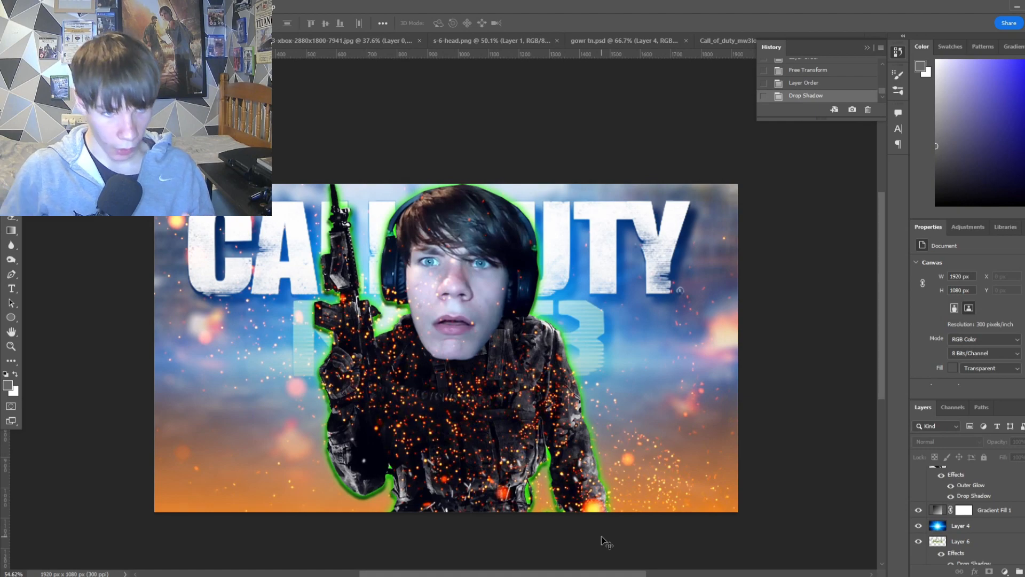
{"action": "scroll", "coordinate": [526, 503], "scroll_direction": "down", "scroll_amount": 1}
{"action": "scroll", "coordinate": [563, 506], "scroll_direction": "up", "scroll_amount": 1}
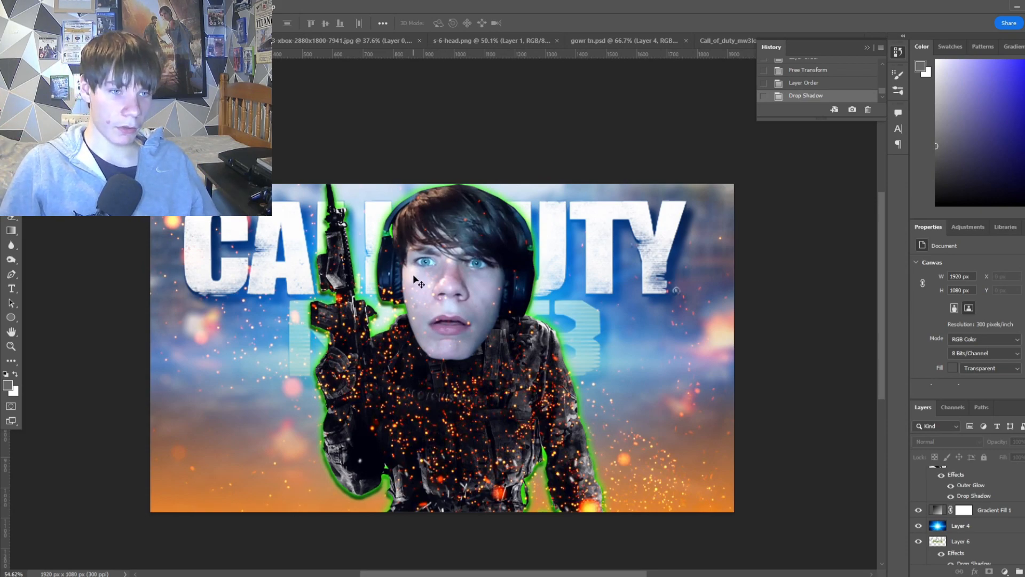
{"action": "scroll", "coordinate": [419, 280], "scroll_direction": "up", "scroll_amount": 4}
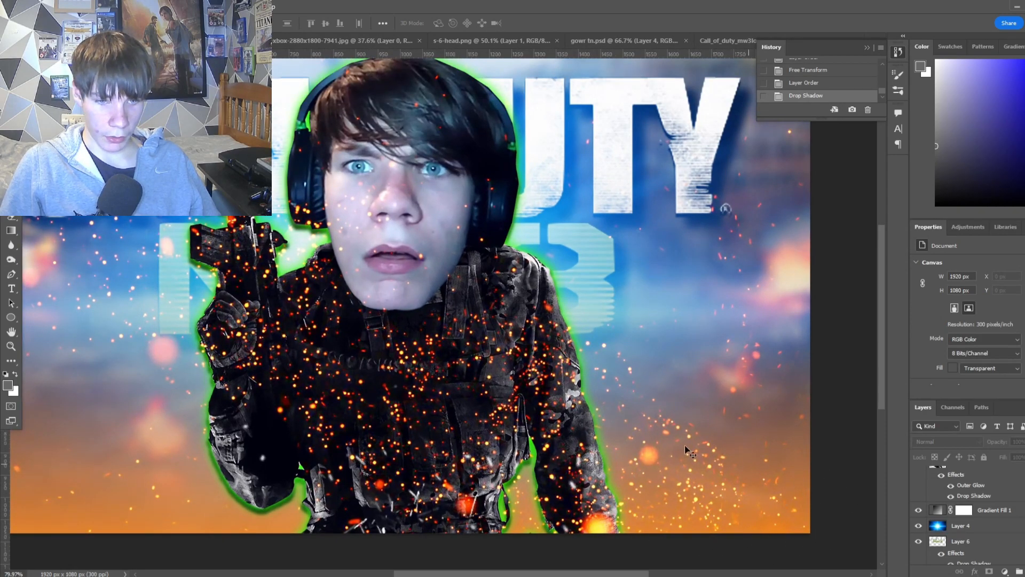
{"action": "scroll", "coordinate": [714, 457], "scroll_direction": "down", "scroll_amount": 3}
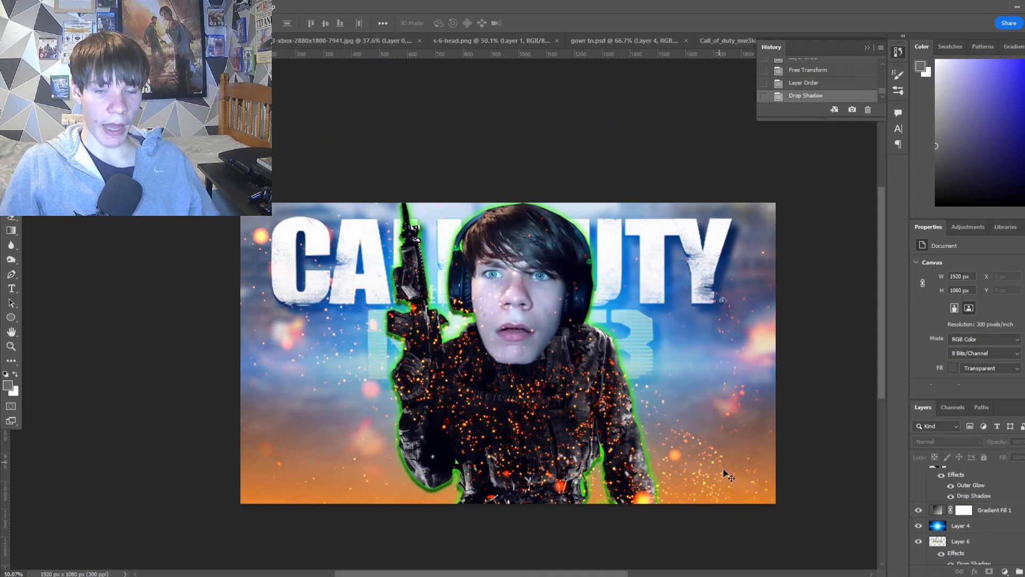
{"action": "scroll", "coordinate": [721, 467], "scroll_direction": "up", "scroll_amount": 3}
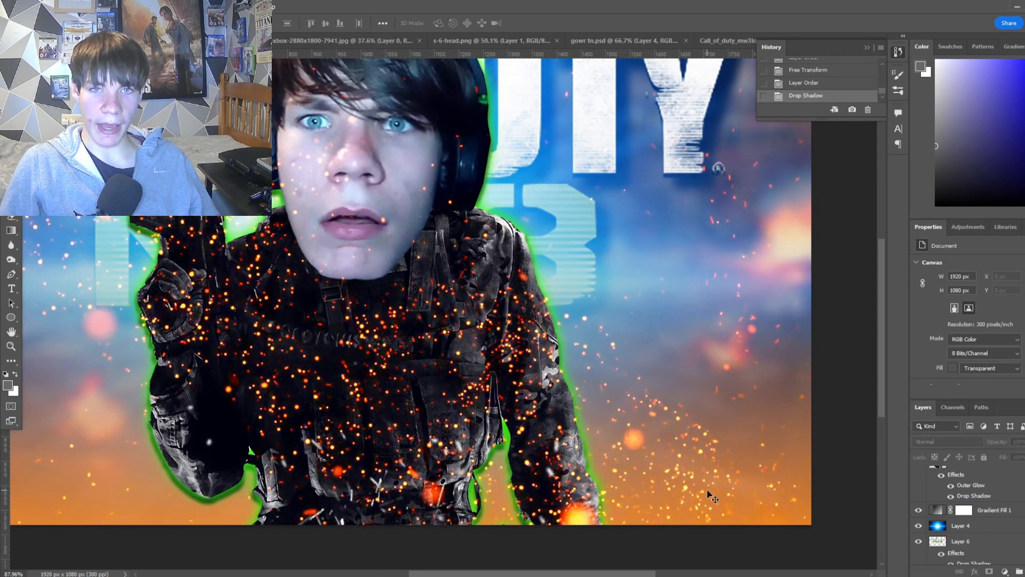
{"action": "scroll", "coordinate": [711, 496], "scroll_direction": "down", "scroll_amount": 2}
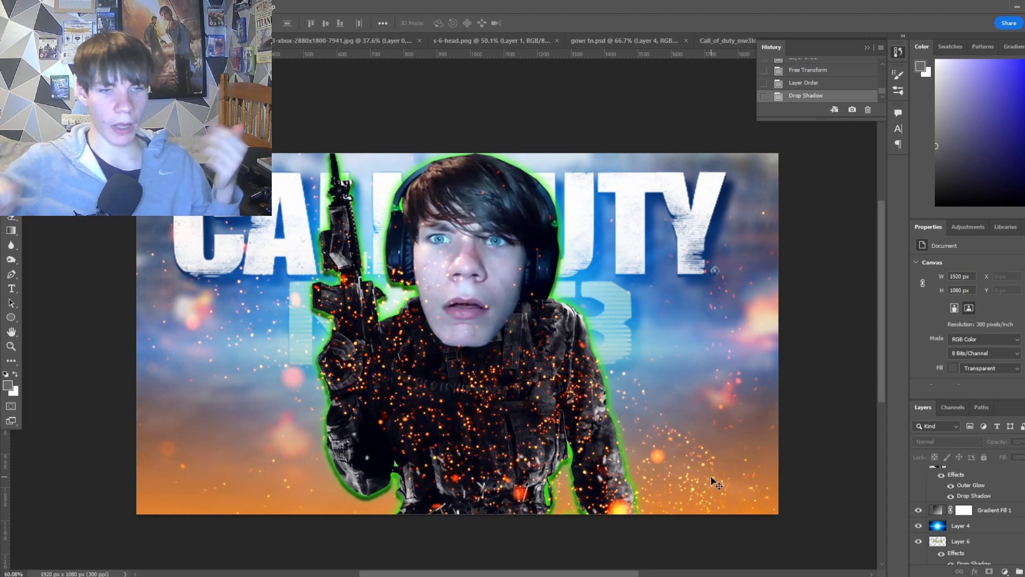
{"action": "scroll", "coordinate": [673, 458], "scroll_direction": "down", "scroll_amount": 2}
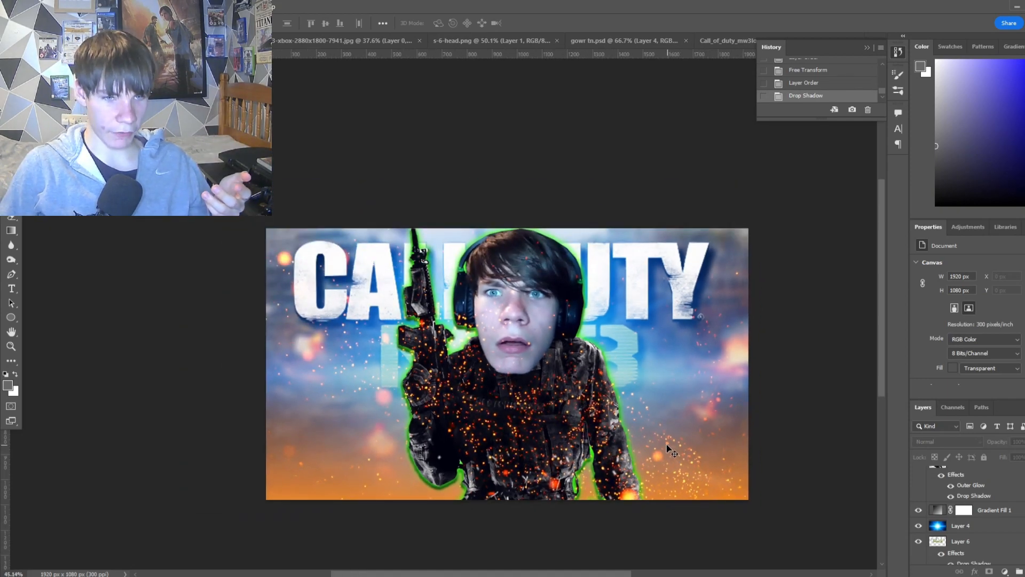
{"action": "scroll", "coordinate": [773, 367], "scroll_direction": "down", "scroll_amount": 13}
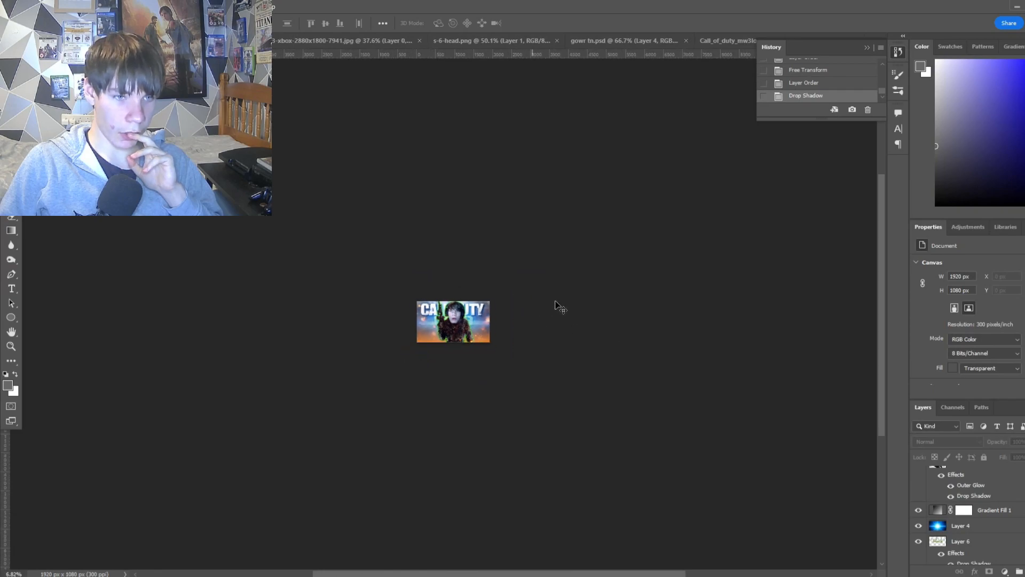
Compare the finished thumbnail at small preview size and enlarged, checking the logo's legibility behind the soldier and the overall balance
{"action": "scroll", "coordinate": [470, 320], "scroll_direction": "up", "scroll_amount": 12}
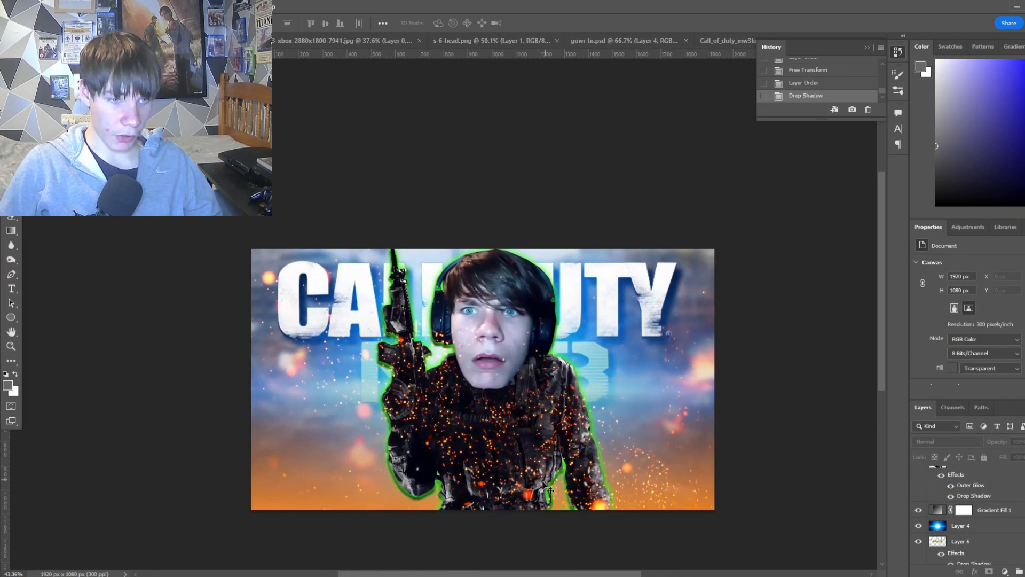
{"action": "scroll", "coordinate": [560, 456], "scroll_direction": "down", "scroll_amount": 11}
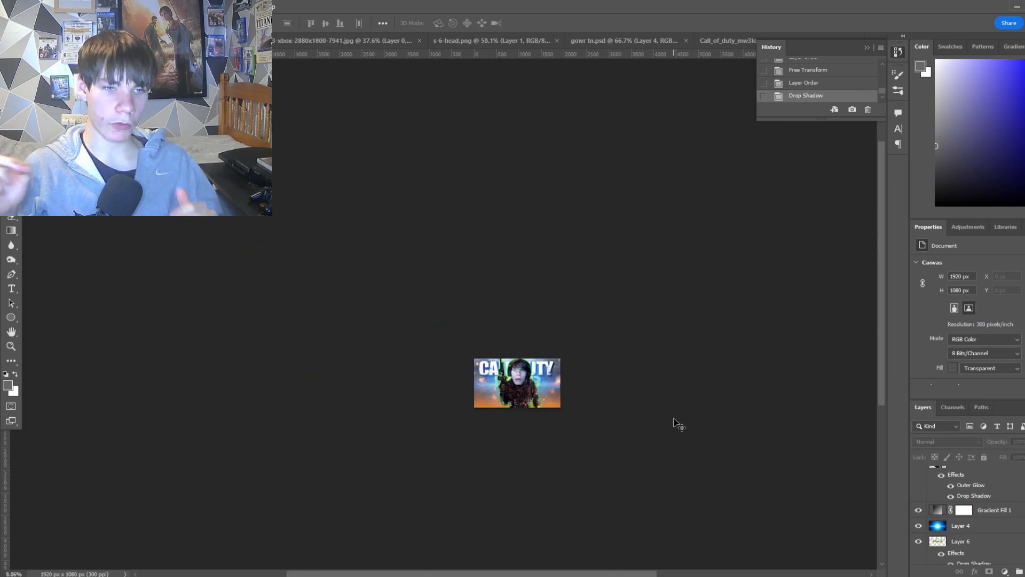
{"action": "scroll", "coordinate": [617, 417], "scroll_direction": "up", "scroll_amount": 5}
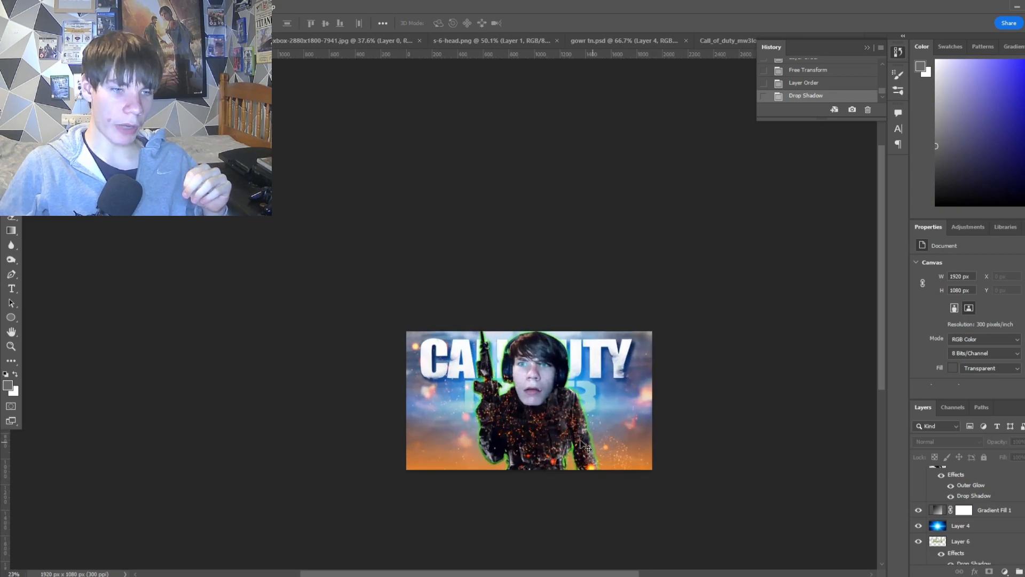
{"action": "scroll", "coordinate": [509, 411], "scroll_direction": "up", "scroll_amount": 2}
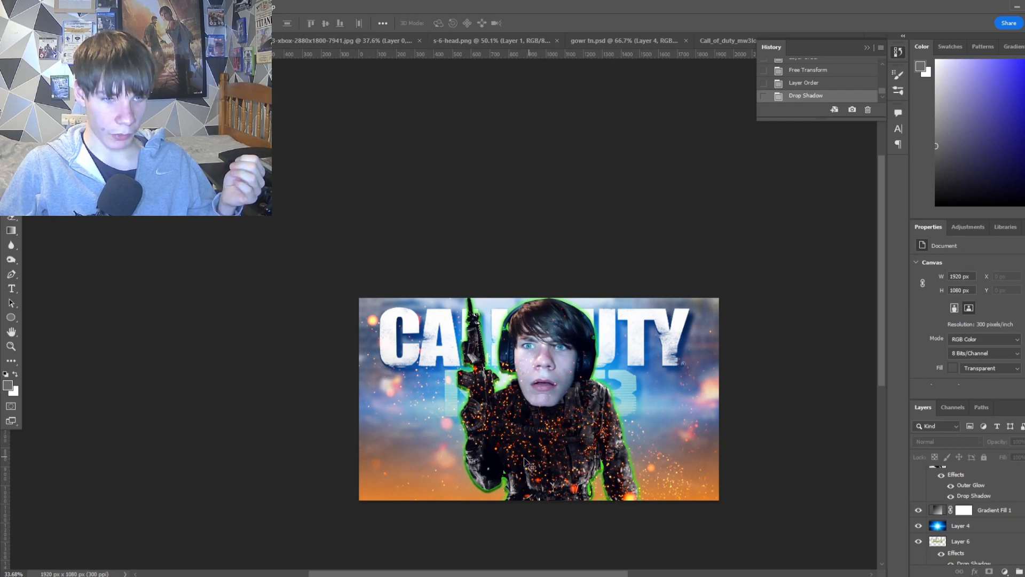
{"action": "scroll", "coordinate": [752, 408], "scroll_direction": "down", "scroll_amount": 3}
{"action": "scroll", "coordinate": [530, 322], "scroll_direction": "down", "scroll_amount": 4}
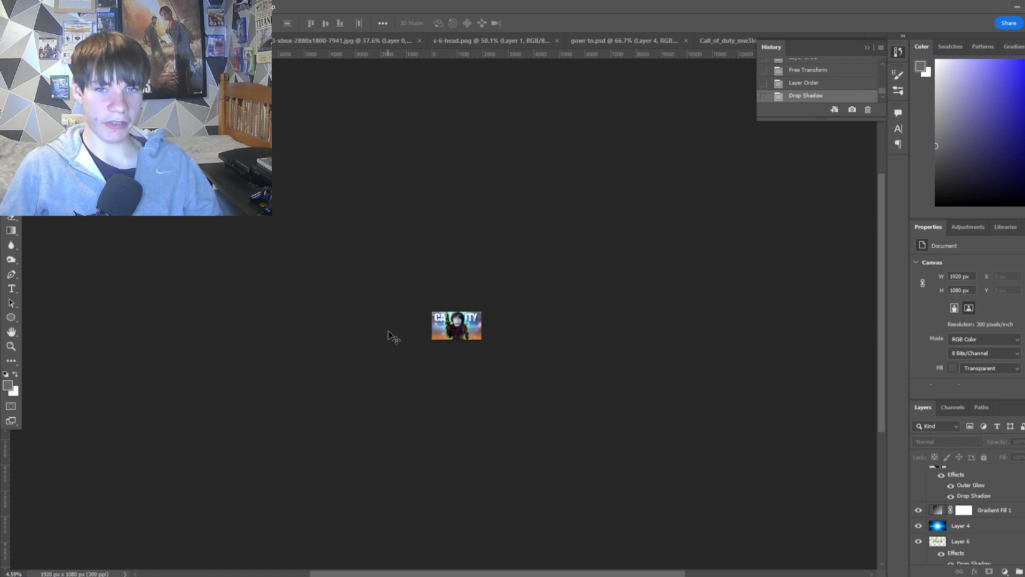
{"action": "scroll", "coordinate": [437, 323], "scroll_direction": "up", "scroll_amount": 12}
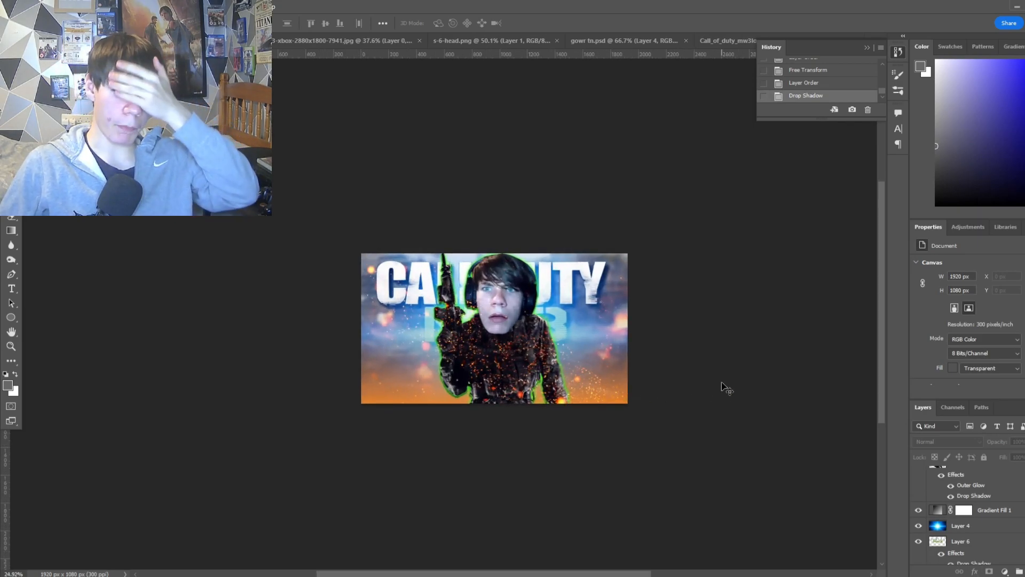
{"action": "scroll", "coordinate": [719, 380], "scroll_direction": "up", "scroll_amount": 5}
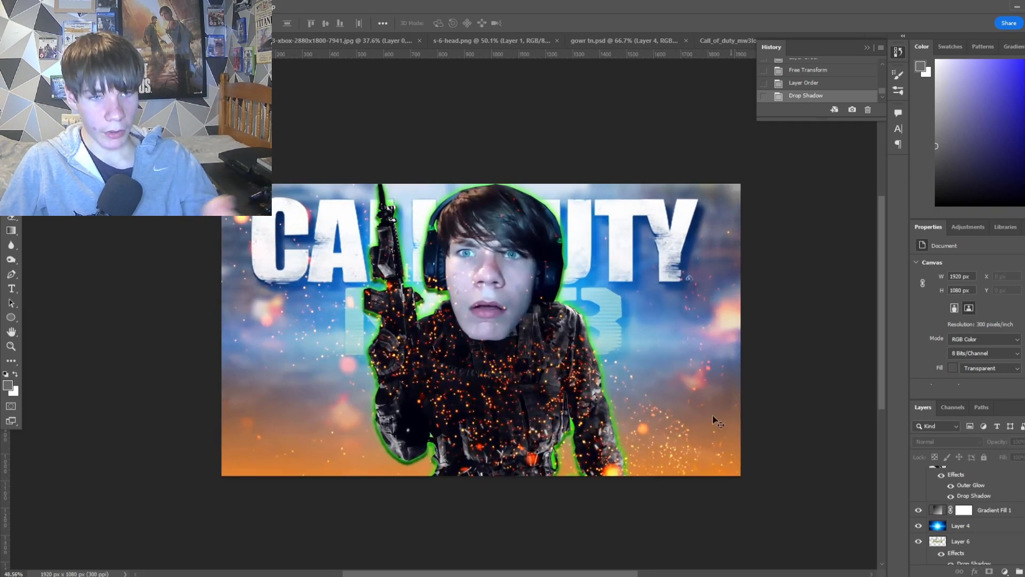
{"action": "scroll", "coordinate": [645, 512], "scroll_direction": "right", "scroll_amount": 3}
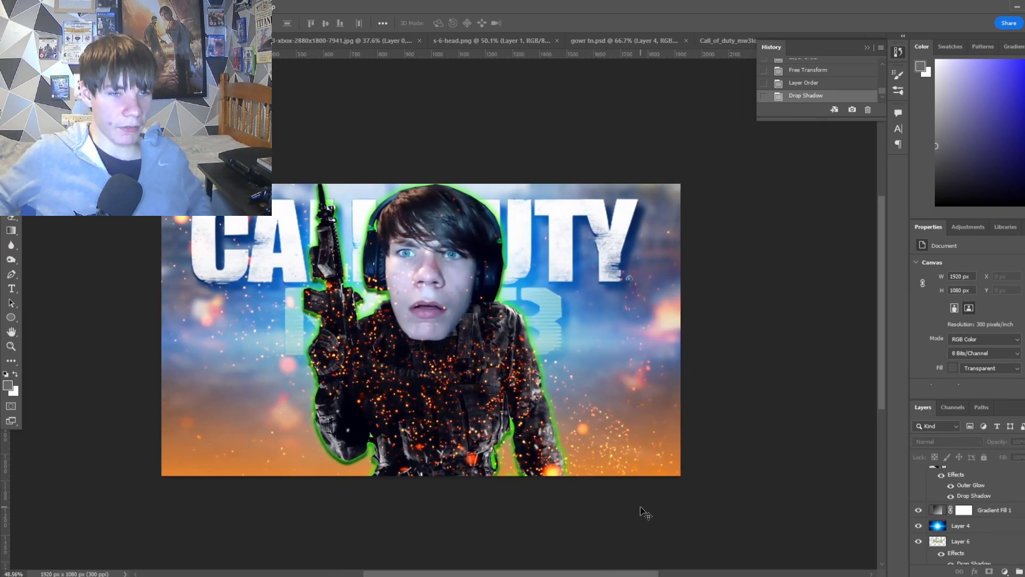